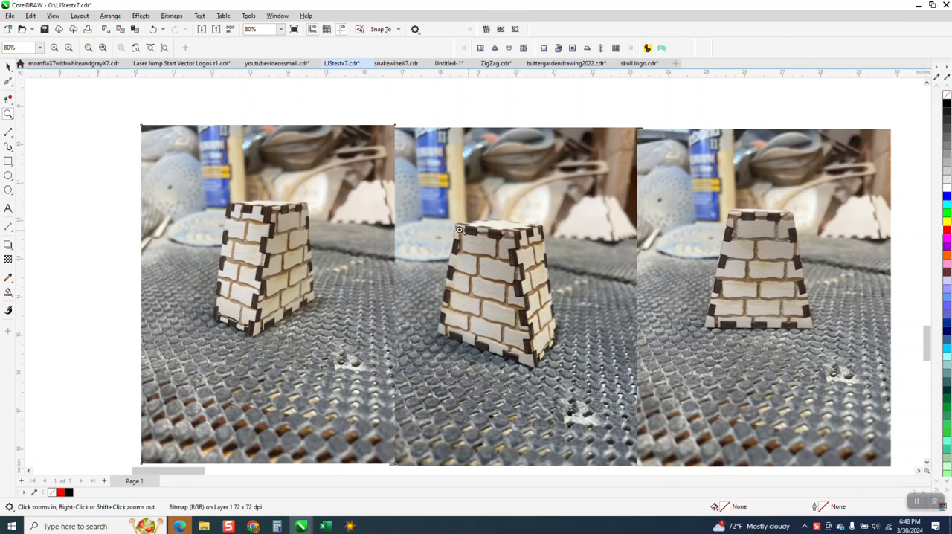
# Step: Examine the three photos of the finished brick-patterned box, plus the trapezoid outline, brick pattern and product names beside the page
pyautogui.click(569, 335)
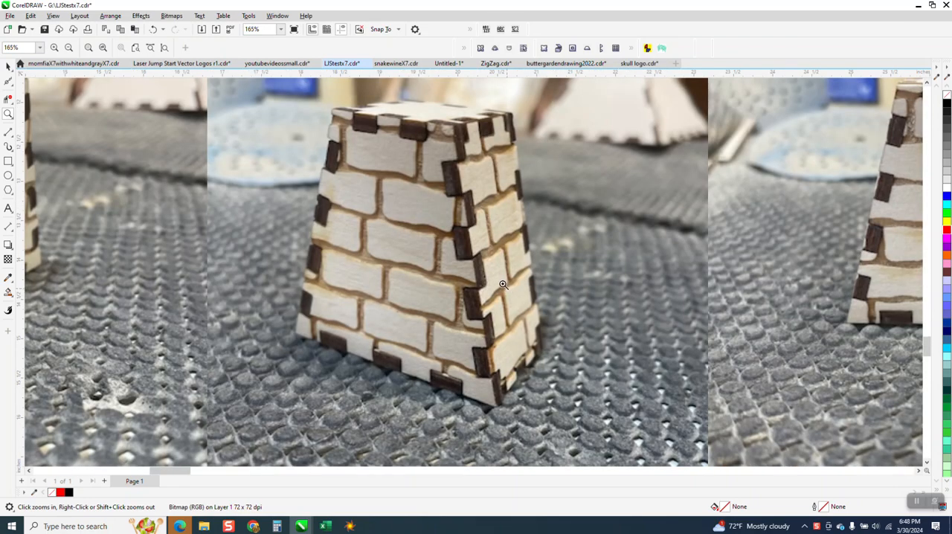
pyautogui.scroll(-3, 501, 267)
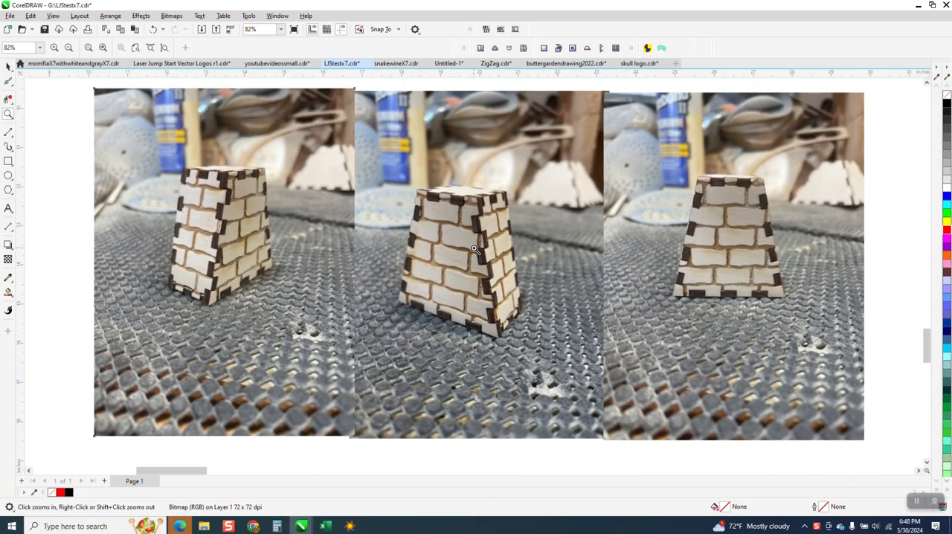
pyautogui.scroll(-3, 500, 262)
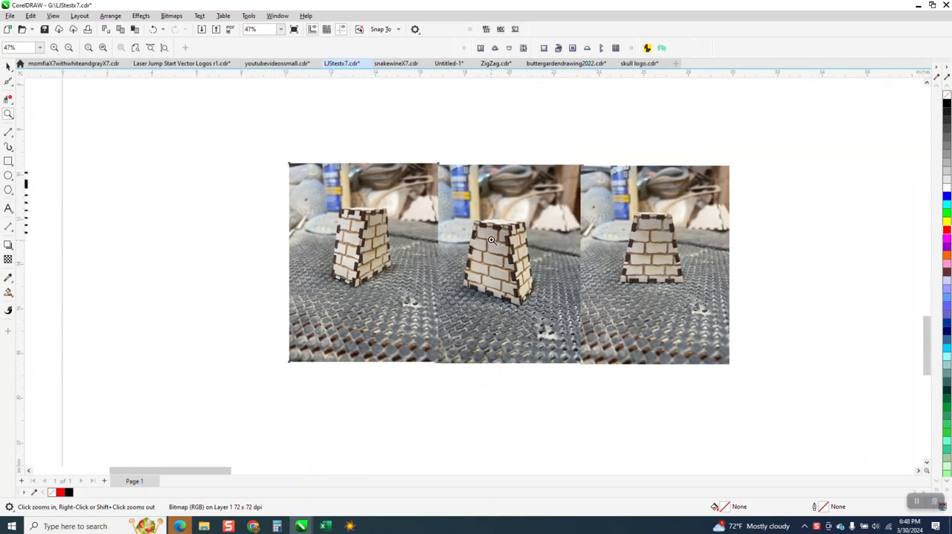
pyautogui.moveTo(459, 204); pyautogui.dragTo(570, 311)
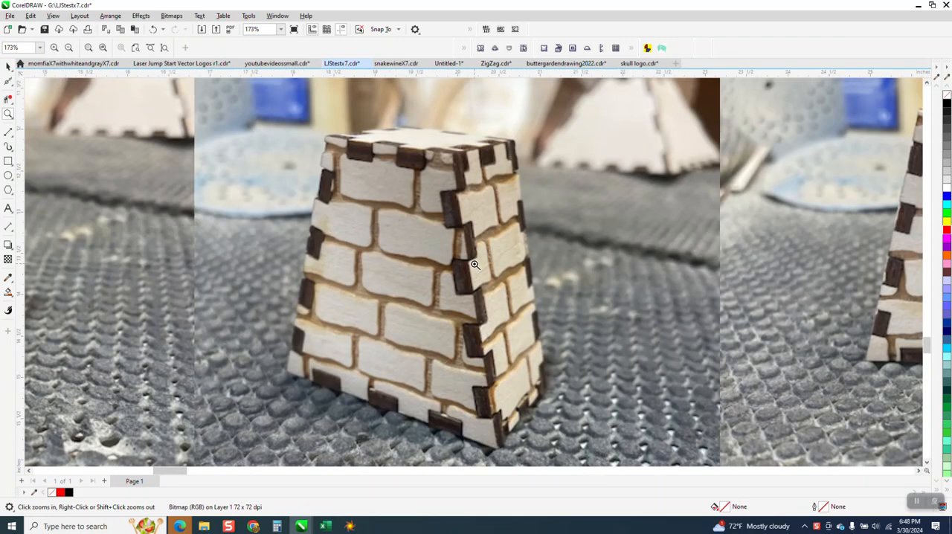
pyautogui.scroll(-1, 475, 260)
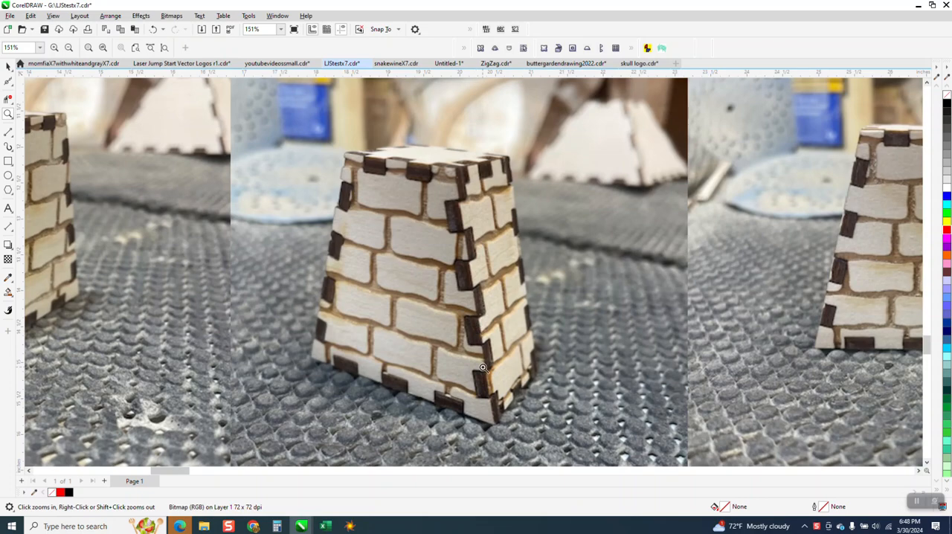
pyautogui.scroll(-3, 483, 367)
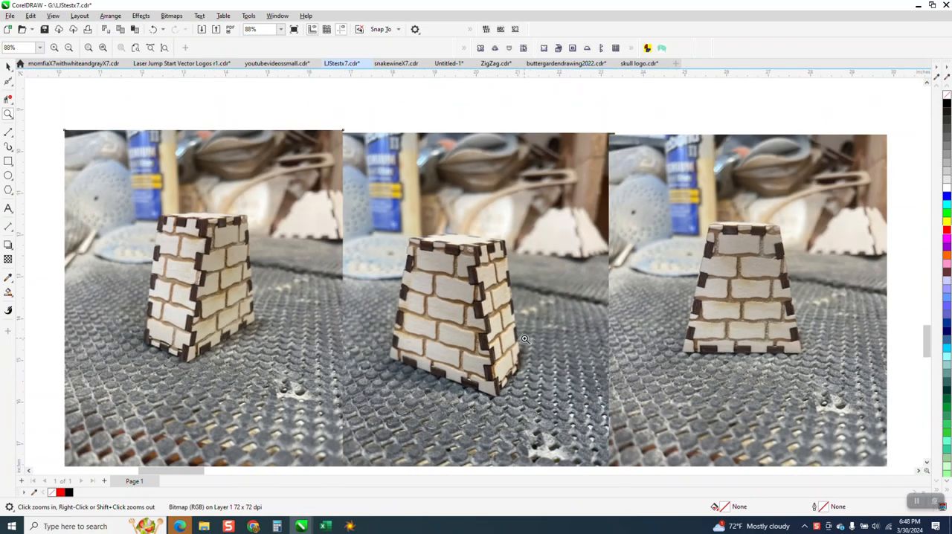
pyautogui.scroll(-4, 552, 336)
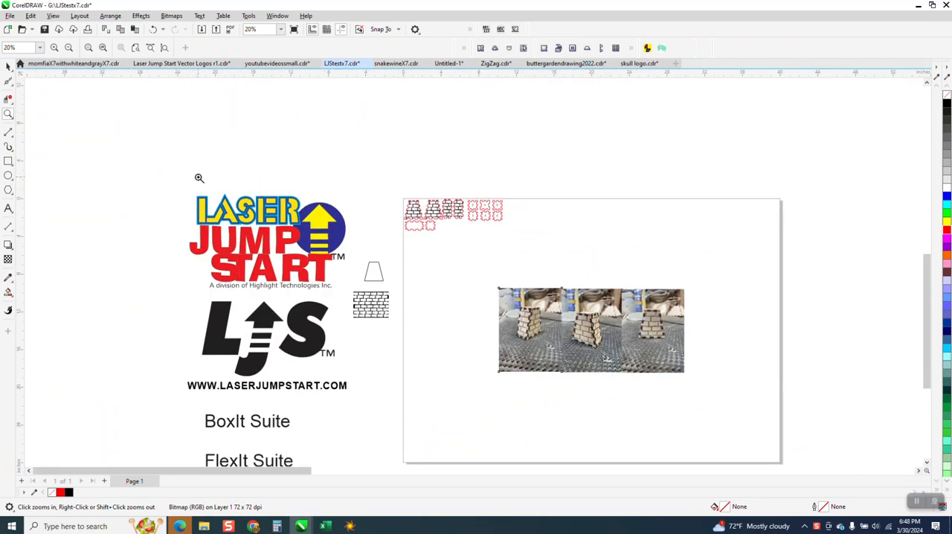
pyautogui.click(334, 378)
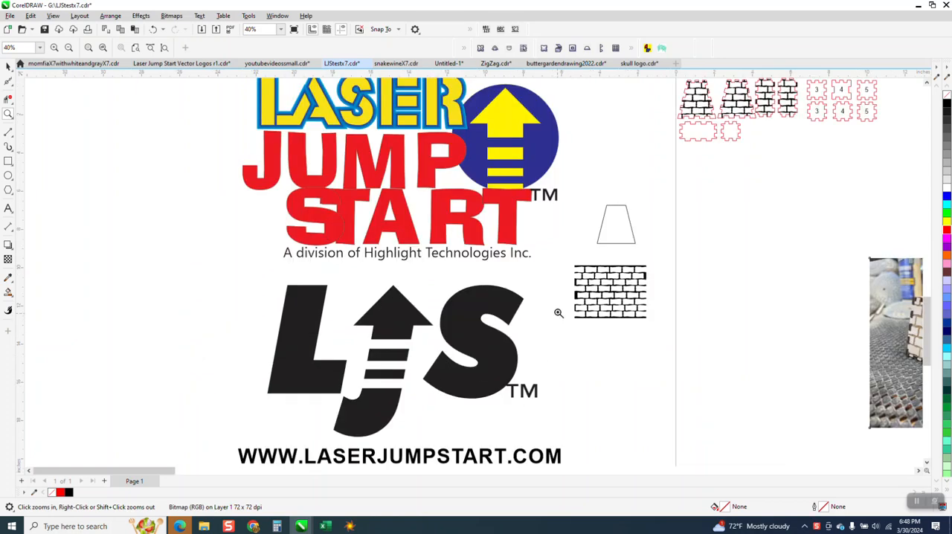
pyautogui.moveTo(566, 265); pyautogui.dragTo(656, 323)
pyautogui.scroll(-7, 374, 248)
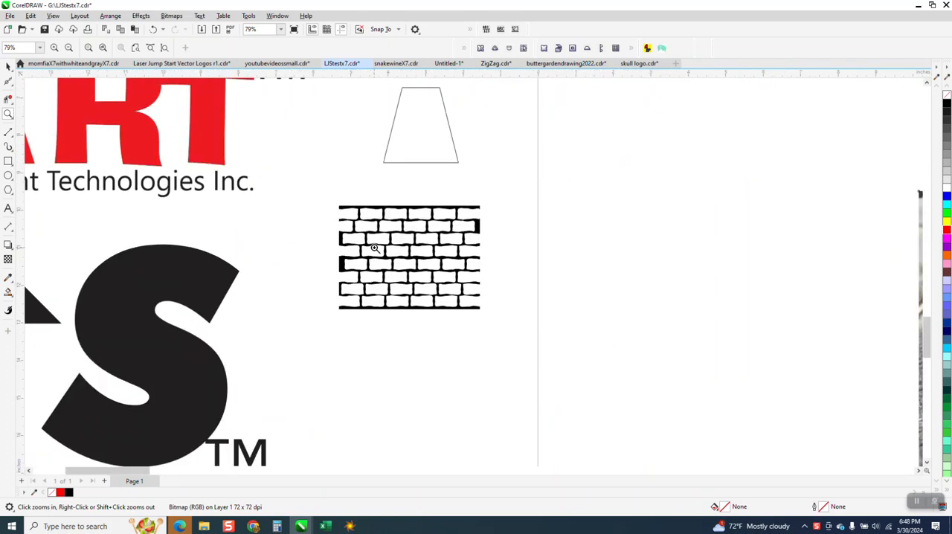
pyautogui.scroll(-3, 374, 248)
pyautogui.moveTo(82, 358); pyautogui.dragTo(378, 405)
pyautogui.scroll(-5, 270, 382)
# Step: Move the trapezoid outline from beside the logos onto the page, just below the first photo
pyautogui.click(8, 68)
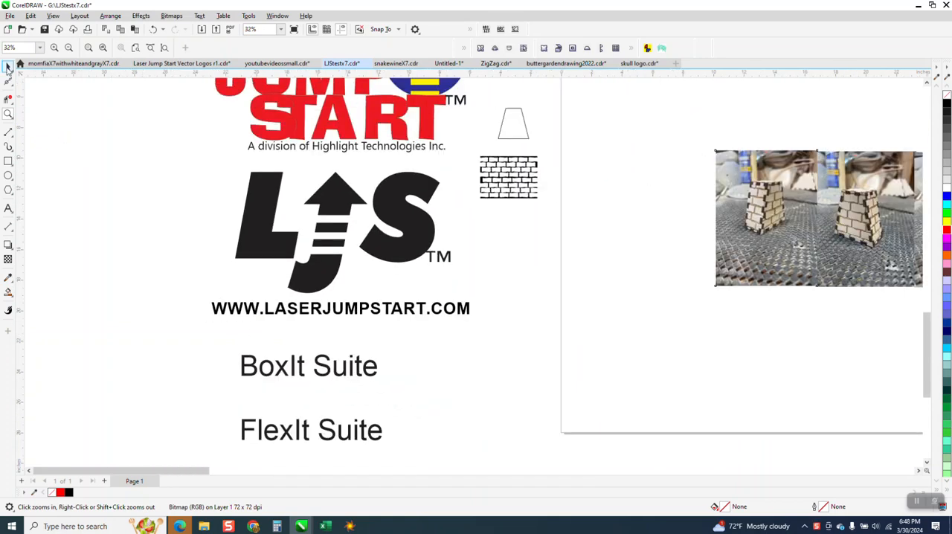
pyautogui.scroll(-4, 378, 263)
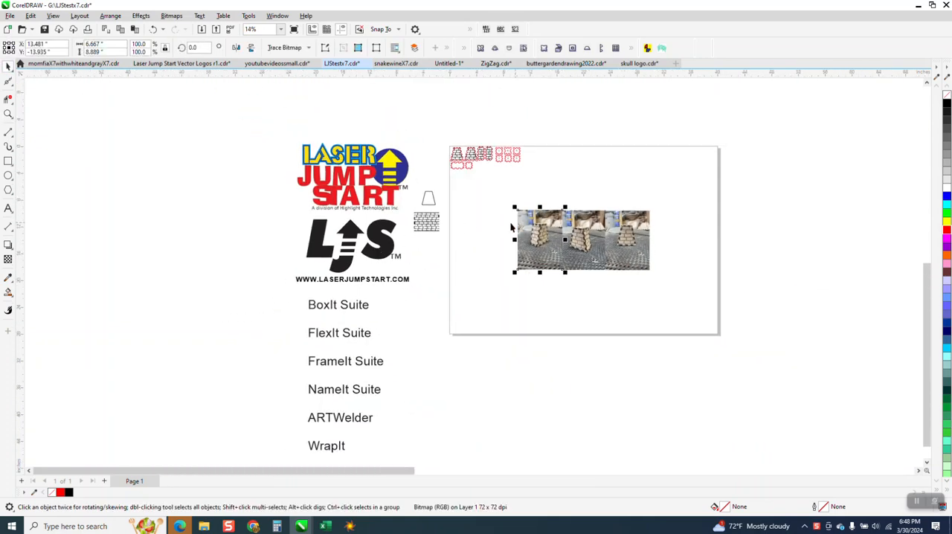
pyautogui.moveTo(429, 198); pyautogui.dragTo(551, 291)
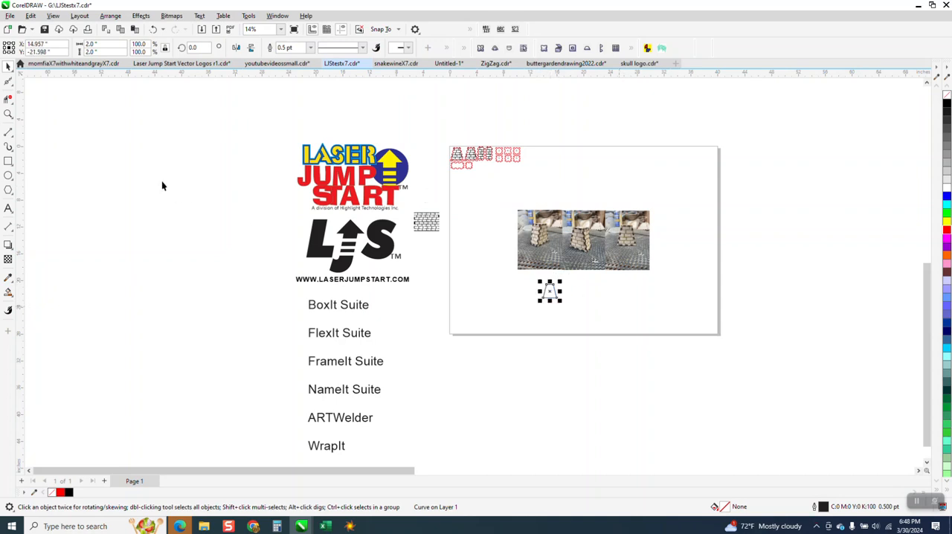
# Step: Generate box parts from the trapezoid with BoxIt, using material thickness 0.125, kerf 0.004, tab width 0.25, box height 1 and lid-style top and bottom
pyautogui.click(8, 114)
pyautogui.moveTo(532, 253); pyautogui.dragTo(646, 343)
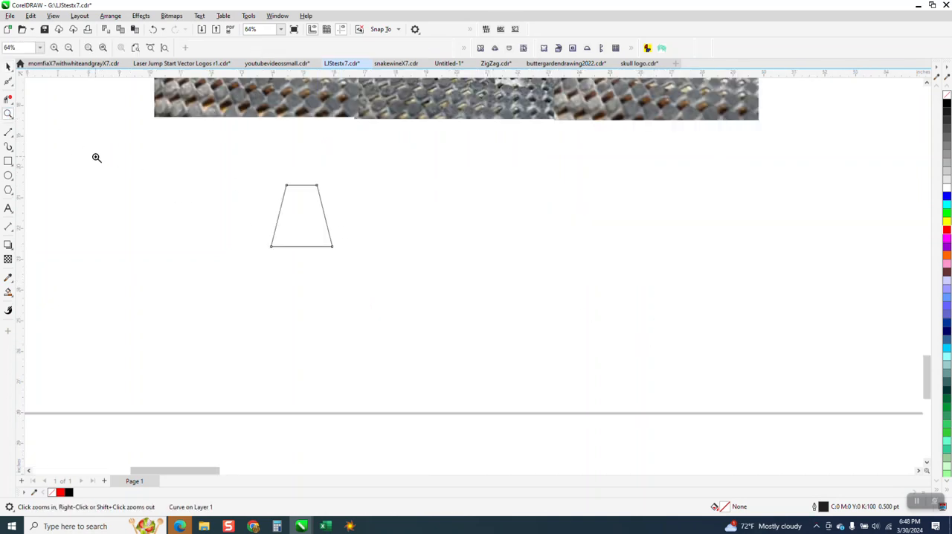
pyautogui.click(8, 67)
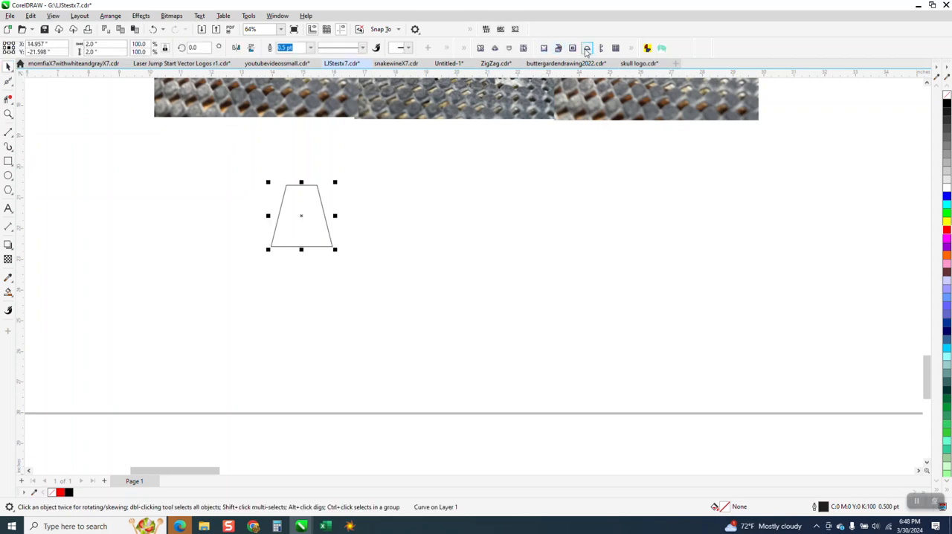
pyautogui.click(545, 49)
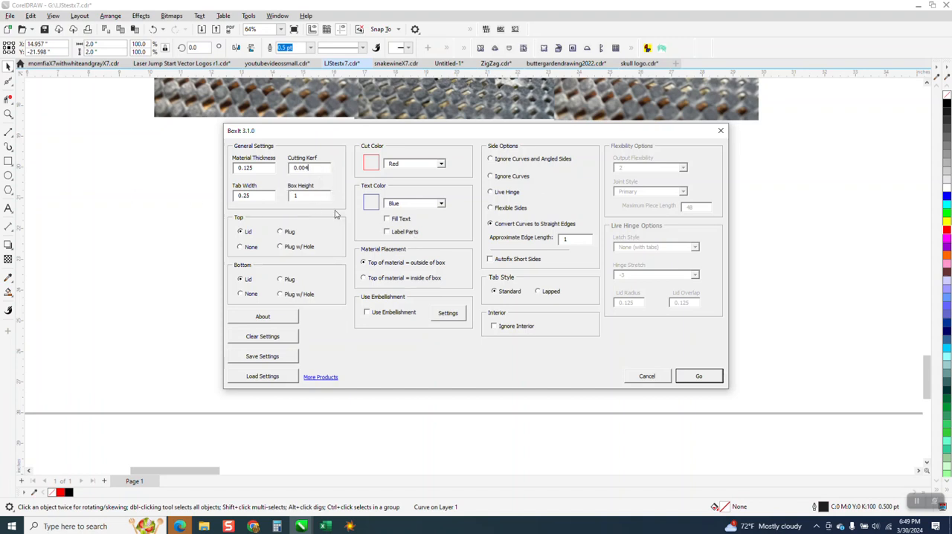
pyautogui.click(701, 376)
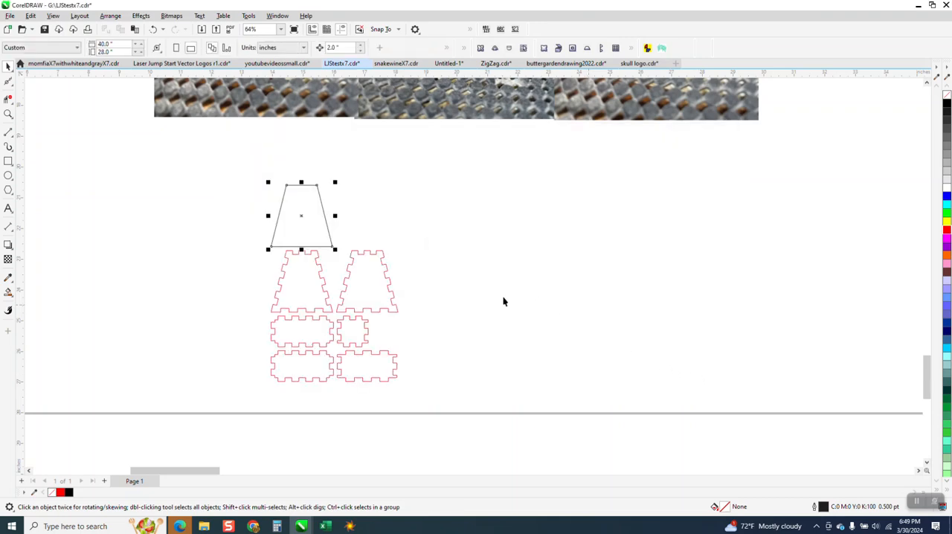
# Step: Set aside one tabbed trapezoid panel, the small end panel and two wide side panels below the photos
pyautogui.scroll(-2, 488, 305)
pyautogui.click(450, 294)
pyautogui.moveTo(433, 301); pyautogui.dragTo(606, 262)
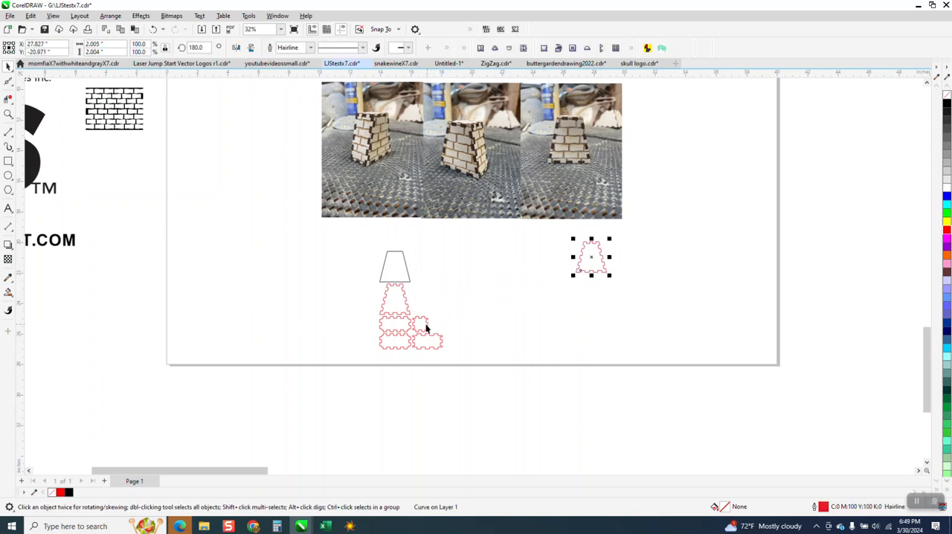
pyautogui.moveTo(471, 306); pyautogui.dragTo(676, 249)
pyautogui.moveTo(388, 321); pyautogui.dragTo(546, 259)
# Step: Delete the leftover tabbed trapezoid and wide panel, along with the original trapezoid outline
pyautogui.moveTo(360, 282); pyautogui.dragTo(417, 342)
pyautogui.moveTo(451, 372); pyautogui.dragTo(450, 372)
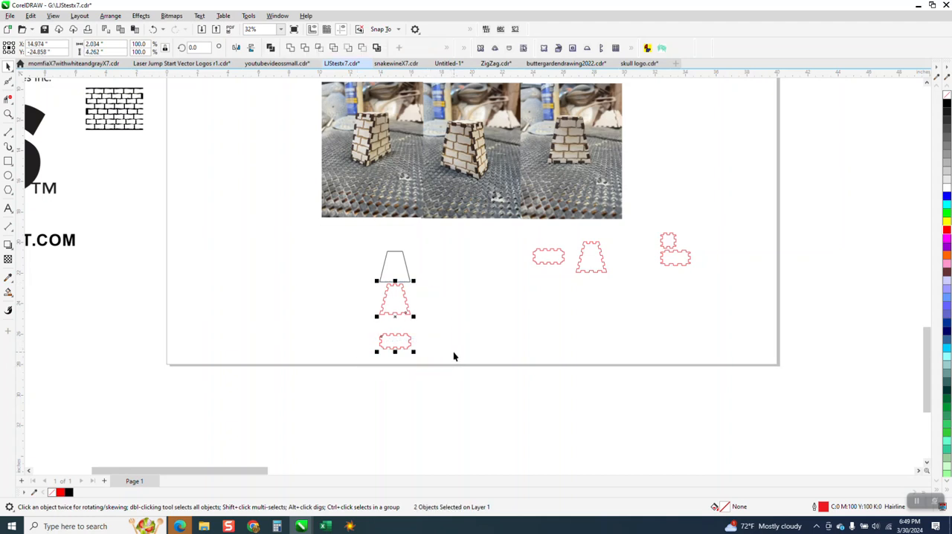
pyautogui.press('XF86Calculator')
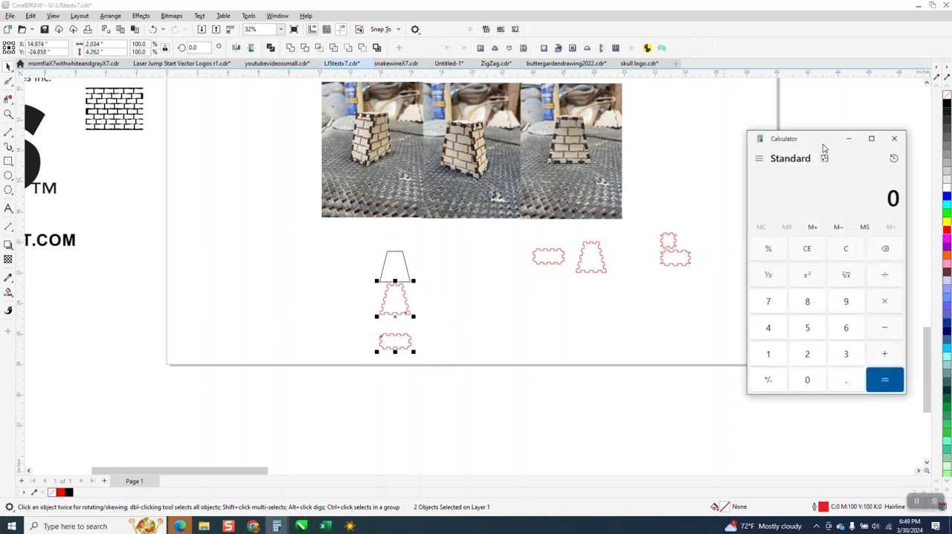
pyautogui.click(897, 141)
pyautogui.press('Delete')
pyautogui.click(396, 268)
pyautogui.press('Delete')
# Step: Examine the brick pattern beside the page, the photos of the assembled box and the separated tabbed panels
pyautogui.scroll(-2, 458, 293)
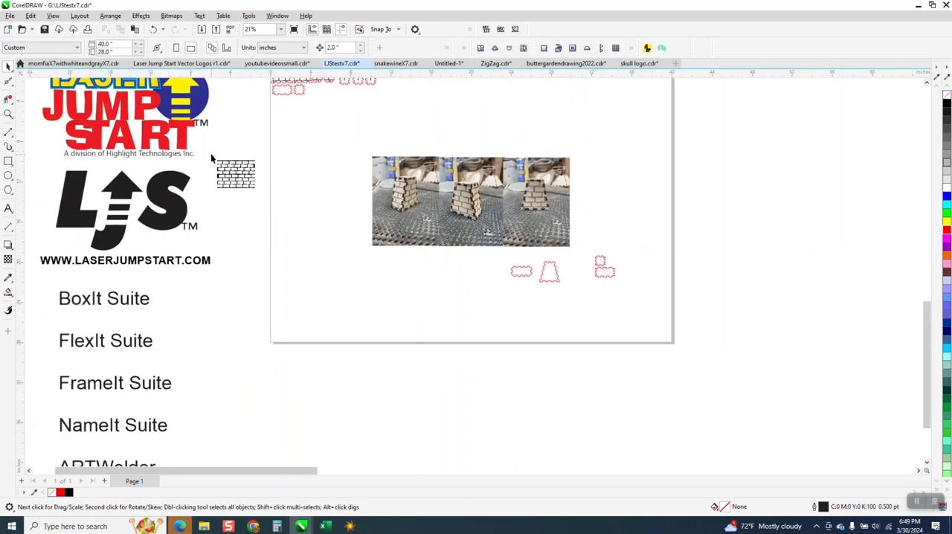
pyautogui.moveTo(281, 205); pyautogui.dragTo(280, 205)
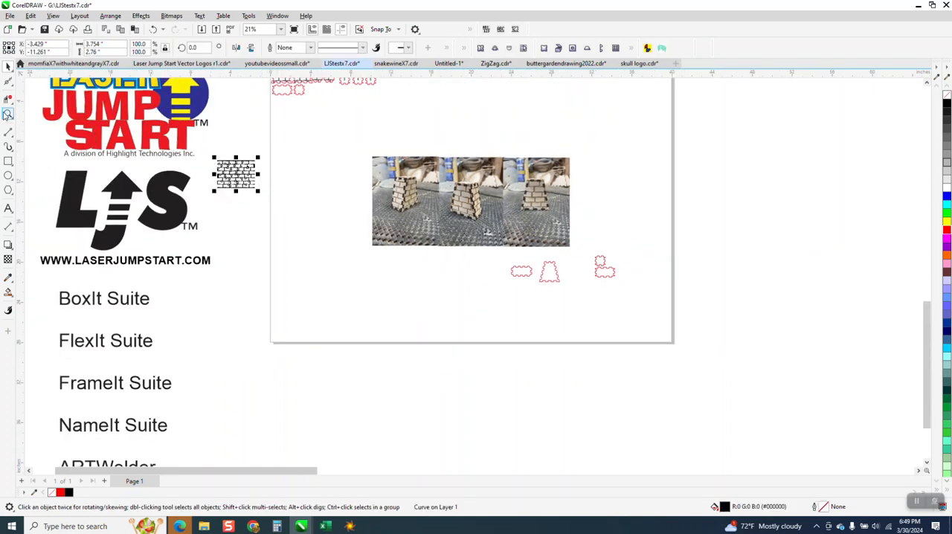
pyautogui.click(8, 114)
pyautogui.moveTo(211, 151); pyautogui.dragTo(292, 203)
pyautogui.scroll(-4, 355, 241)
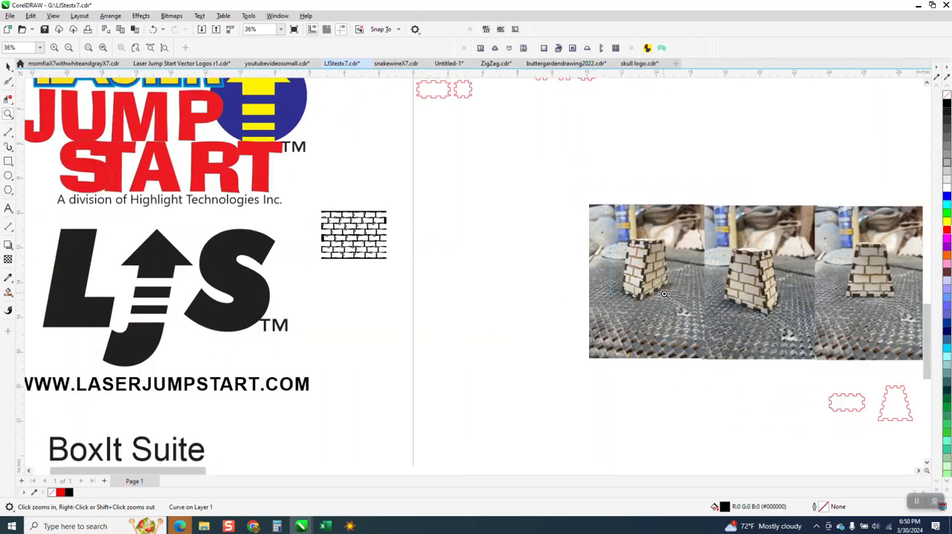
pyautogui.moveTo(665, 293); pyautogui.dragTo(668, 297)
pyautogui.scroll(-5, 579, 269)
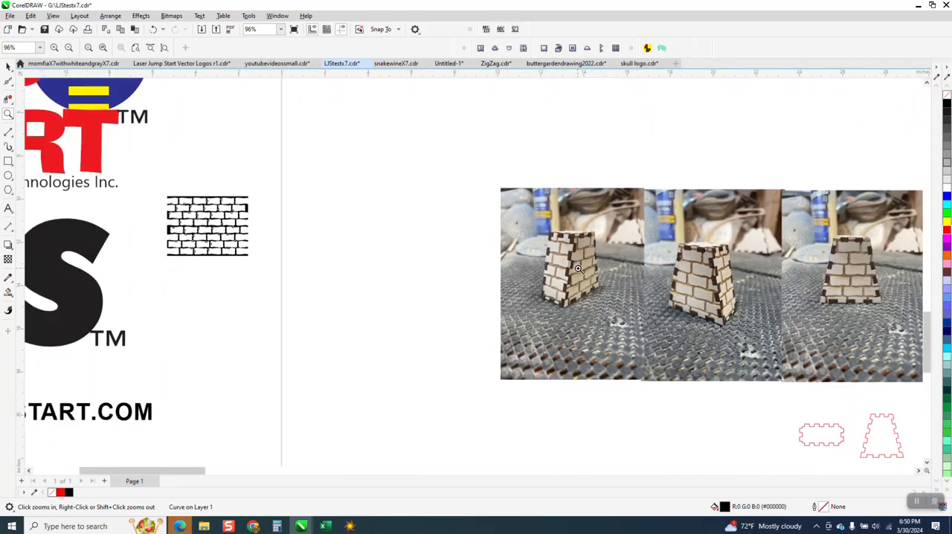
pyautogui.scroll(-3, 578, 269)
pyautogui.moveTo(665, 340); pyautogui.dragTo(763, 417)
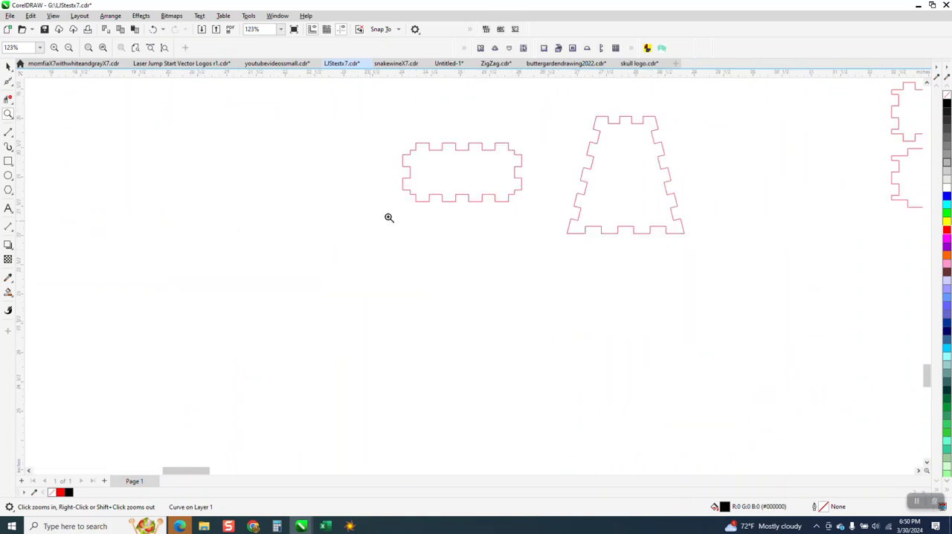
pyautogui.scroll(-5, 529, 268)
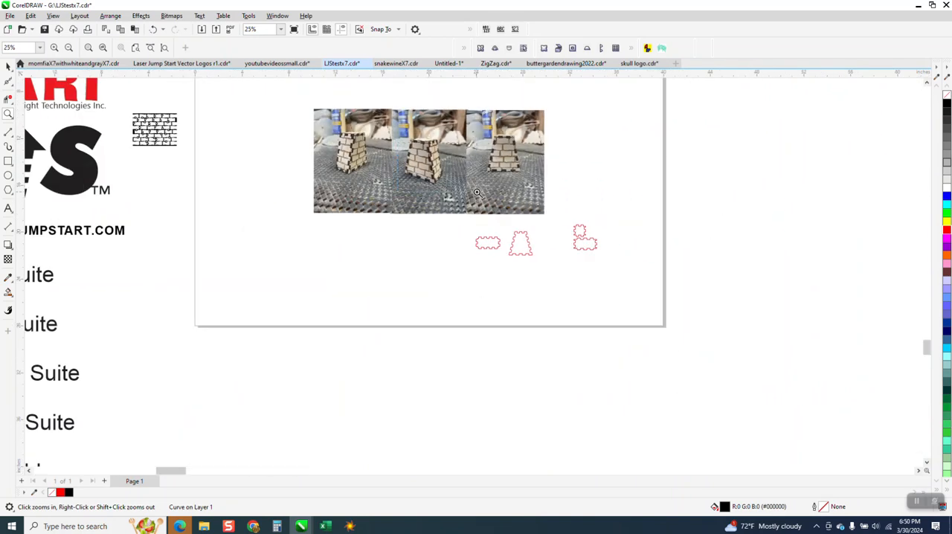
pyautogui.scroll(8, 477, 192)
pyautogui.scroll(-3, 465, 233)
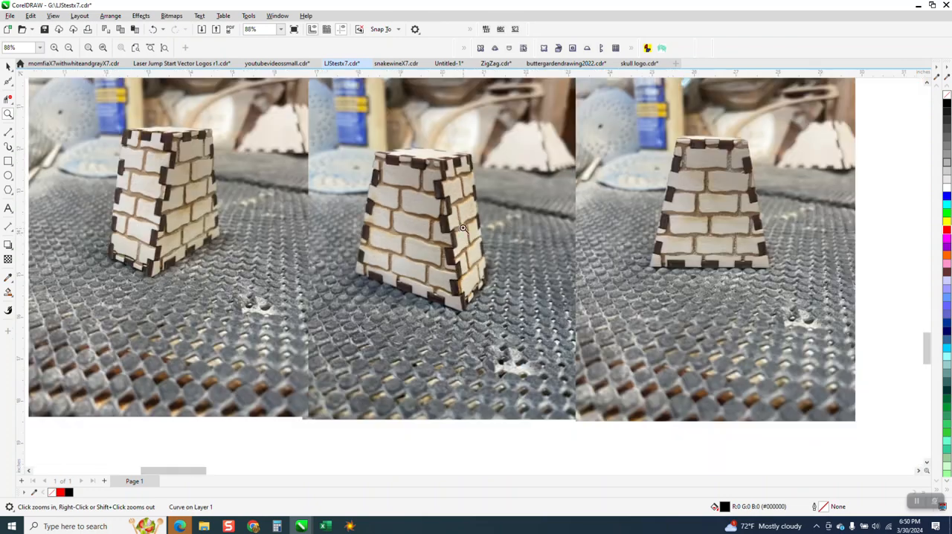
pyautogui.scroll(-4, 464, 233)
# Step: Draw a brick-sized rectangle about 0.82 by 0.44 inches below the photos and convert it to curves
pyautogui.click(9, 162)
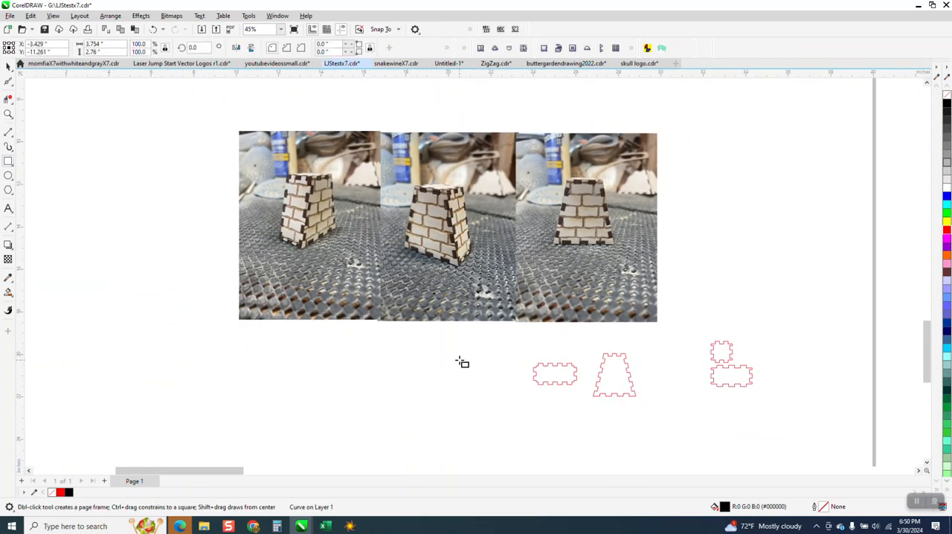
pyautogui.moveTo(430, 355); pyautogui.dragTo(449, 365)
pyautogui.click(8, 114)
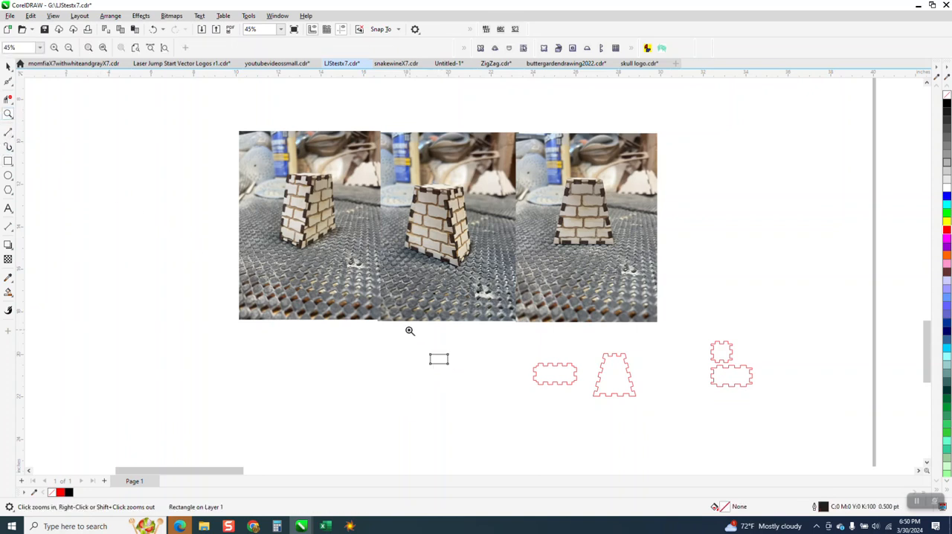
pyautogui.moveTo(409, 331); pyautogui.dragTo(510, 387)
pyautogui.click(8, 66)
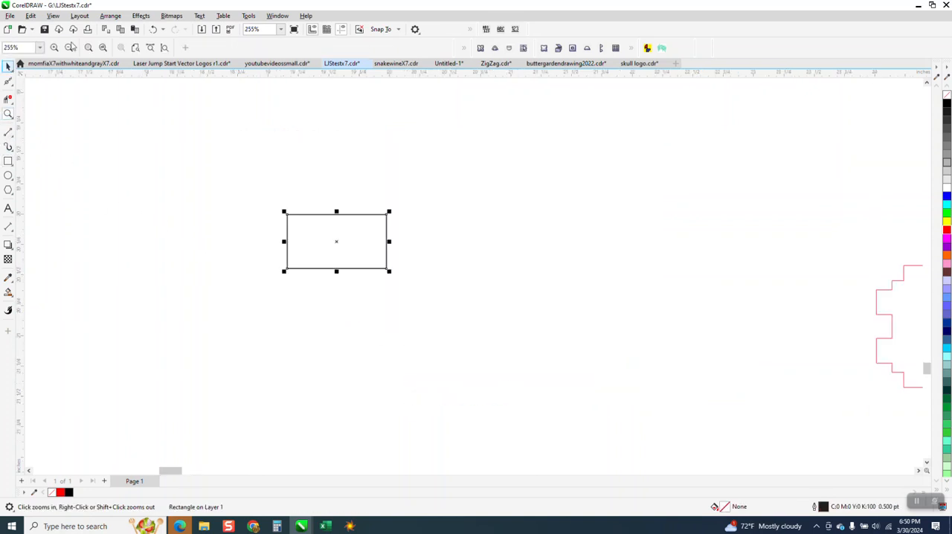
pyautogui.click(110, 15)
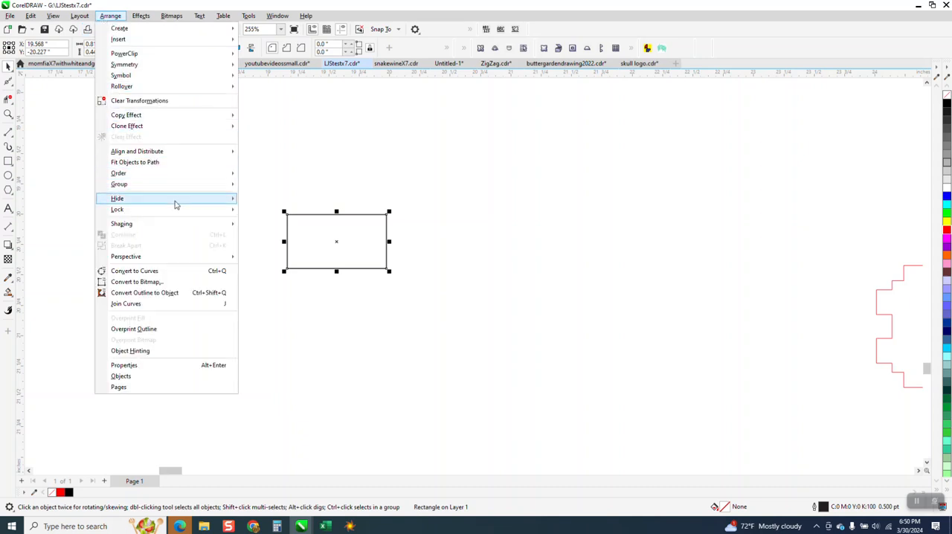
pyautogui.click(164, 270)
# Step: Set the rectangle's outline width to Hairline
pyautogui.click(8, 81)
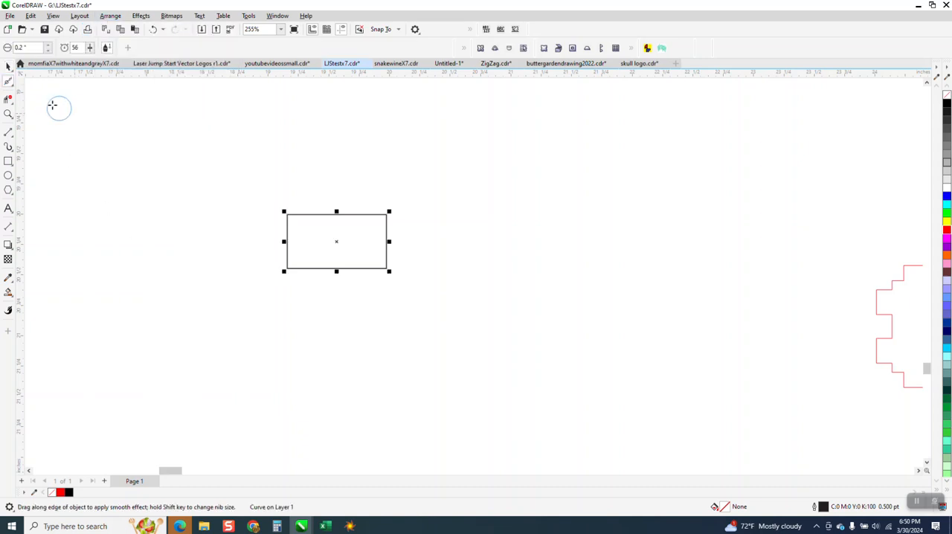
pyautogui.click(8, 66)
pyautogui.click(335, 242)
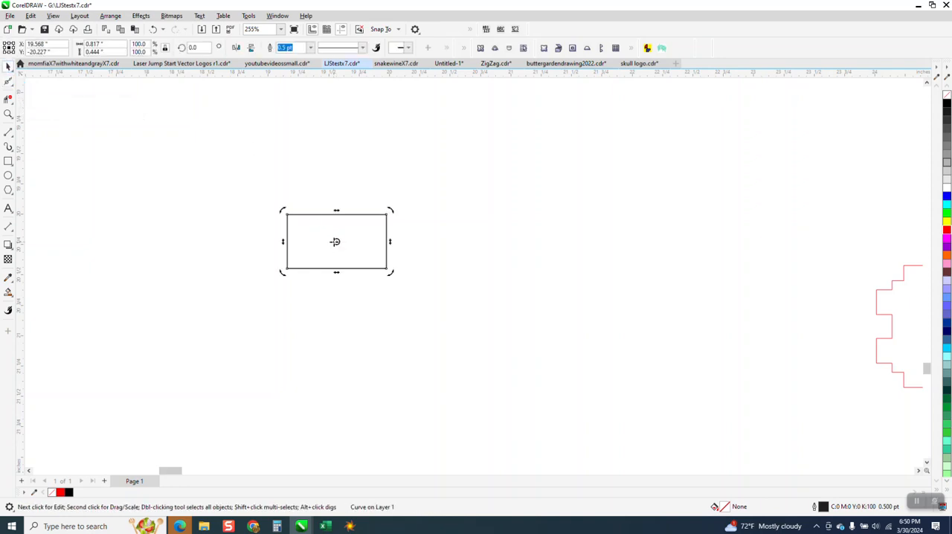
pyautogui.click(311, 49)
pyautogui.click(294, 59)
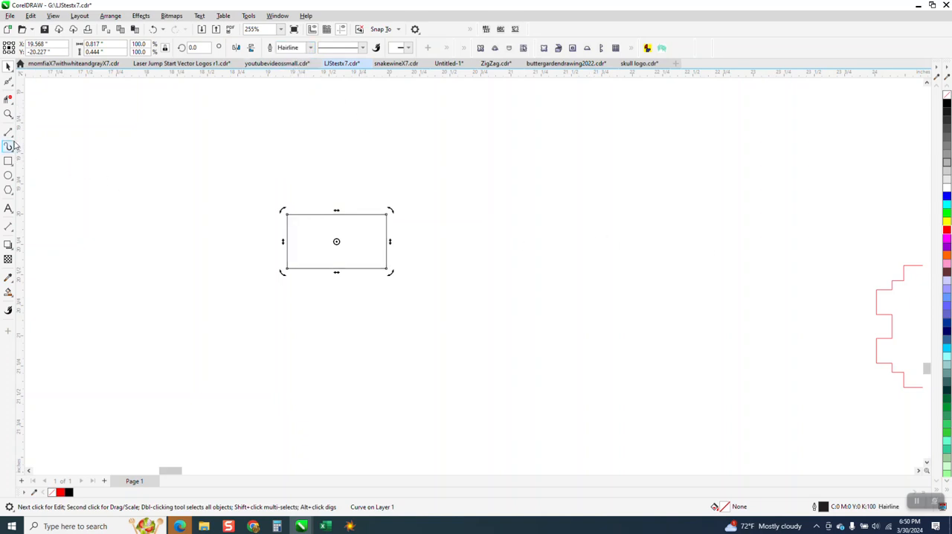
# Step: Select all nodes of the brick-sized rectangle and convert its straight segments to curves
pyautogui.click(15, 86)
pyautogui.click(38, 82)
pyautogui.click(8, 114)
pyautogui.moveTo(231, 194); pyautogui.dragTo(510, 303)
pyautogui.click(9, 82)
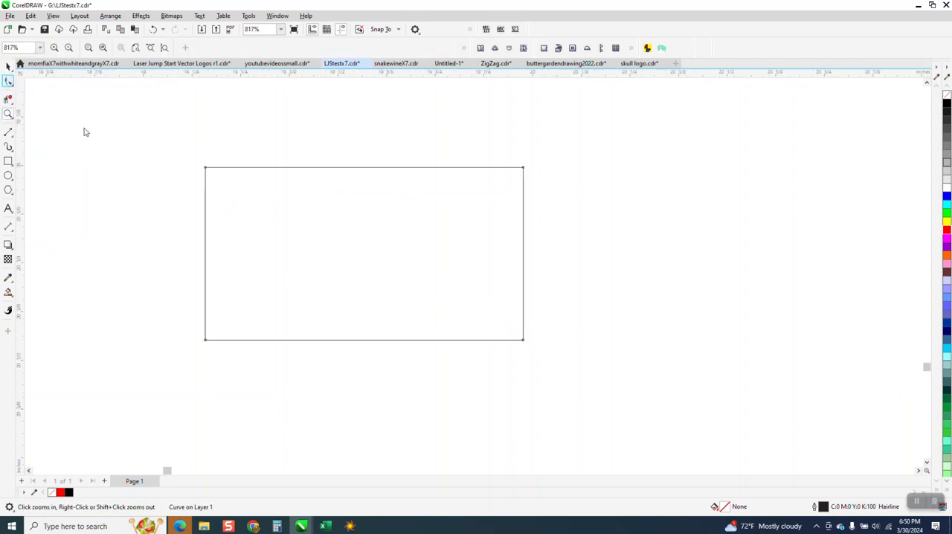
pyautogui.moveTo(162, 140); pyautogui.dragTo(578, 382)
pyautogui.rightClick(524, 344)
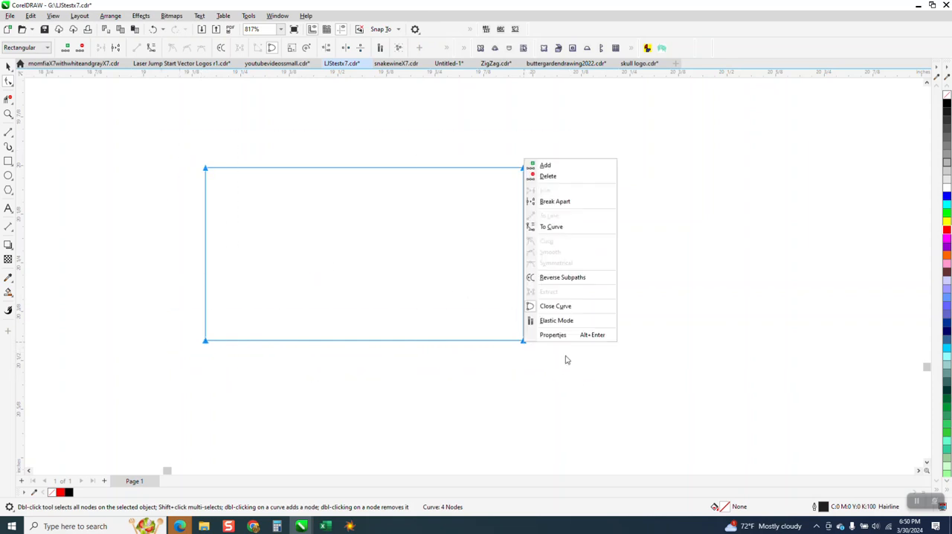
pyautogui.click(552, 227)
# Step: Try to shape the brick by shifting its upper-left corner slightly inward and bending the left and bottom edges
pyautogui.click(205, 169)
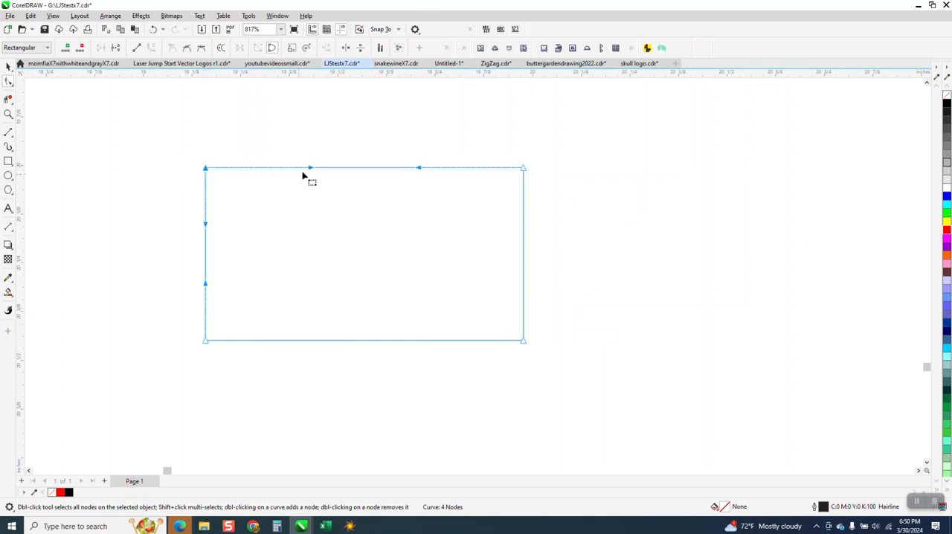
pyautogui.moveTo(206, 170); pyautogui.dragTo(216, 169)
pyautogui.moveTo(211, 229); pyautogui.dragTo(216, 231)
pyautogui.moveTo(205, 286); pyautogui.dragTo(199, 288)
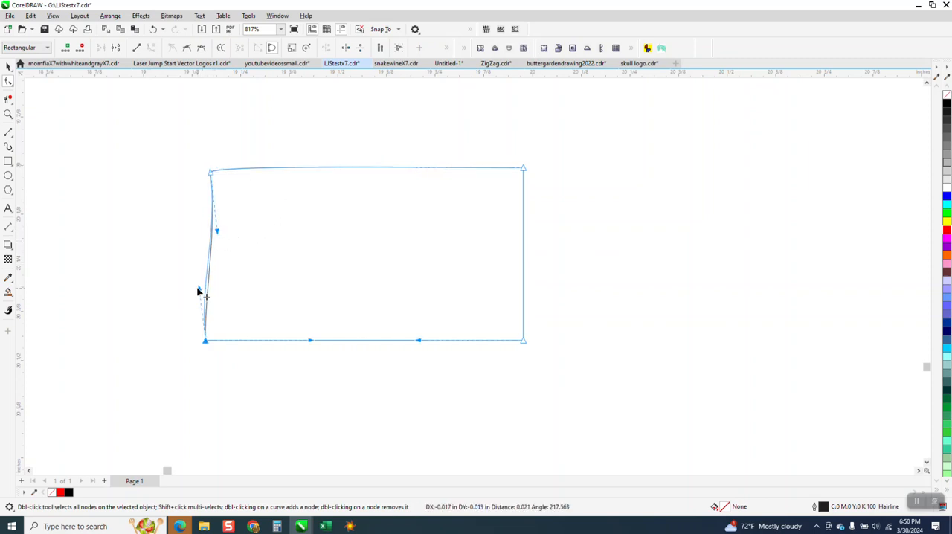
pyautogui.click(205, 340)
pyautogui.moveTo(312, 340); pyautogui.dragTo(314, 333)
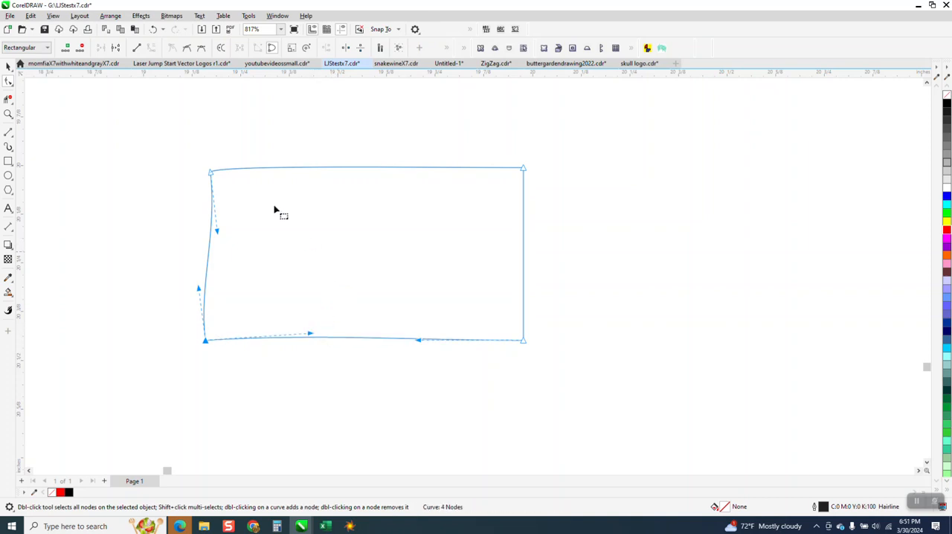
# Step: Undo the edge bending, the Hairline outline and the curve conversion, back to the plain drawn rectangle
pyautogui.click(154, 29)
pyautogui.click(154, 30)
pyautogui.click(154, 30)
pyautogui.click(154, 29)
pyautogui.click(154, 30)
pyautogui.click(154, 30)
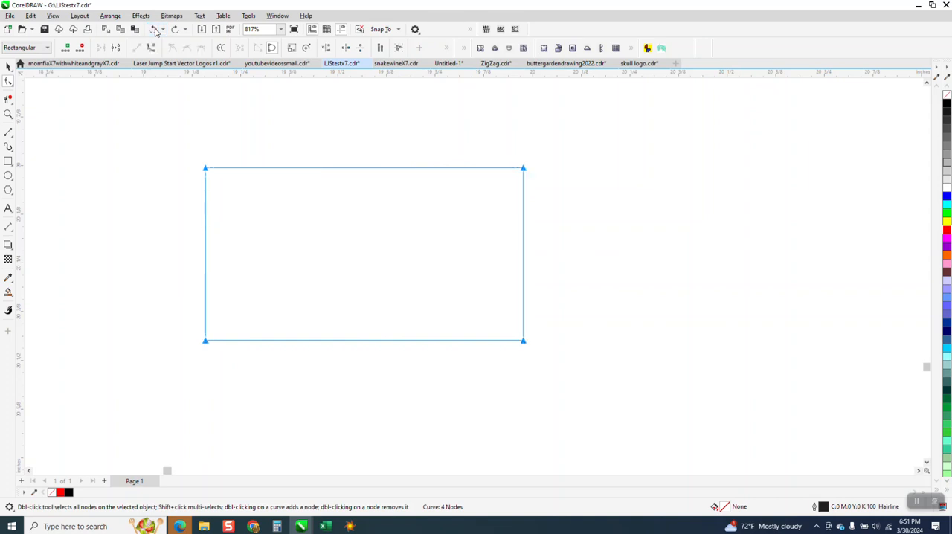
pyautogui.click(154, 30)
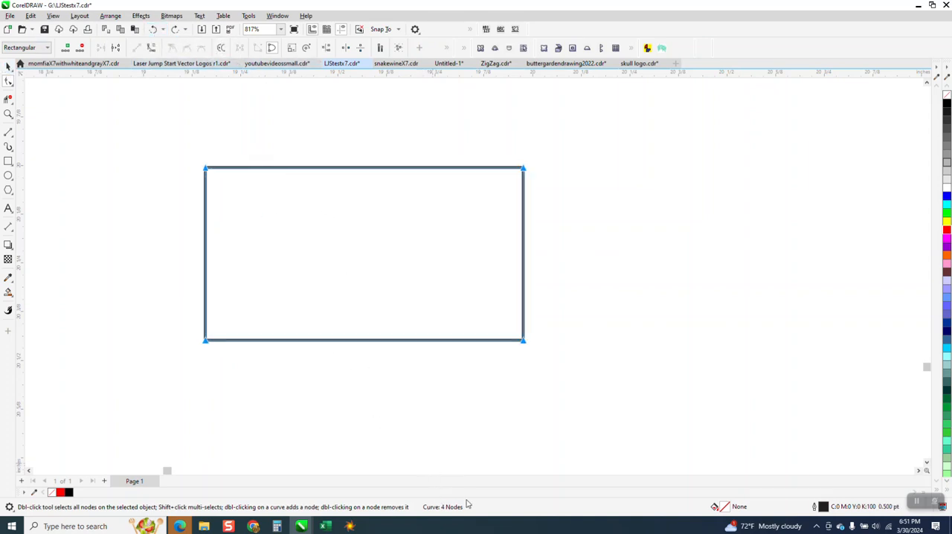
pyautogui.click(154, 30)
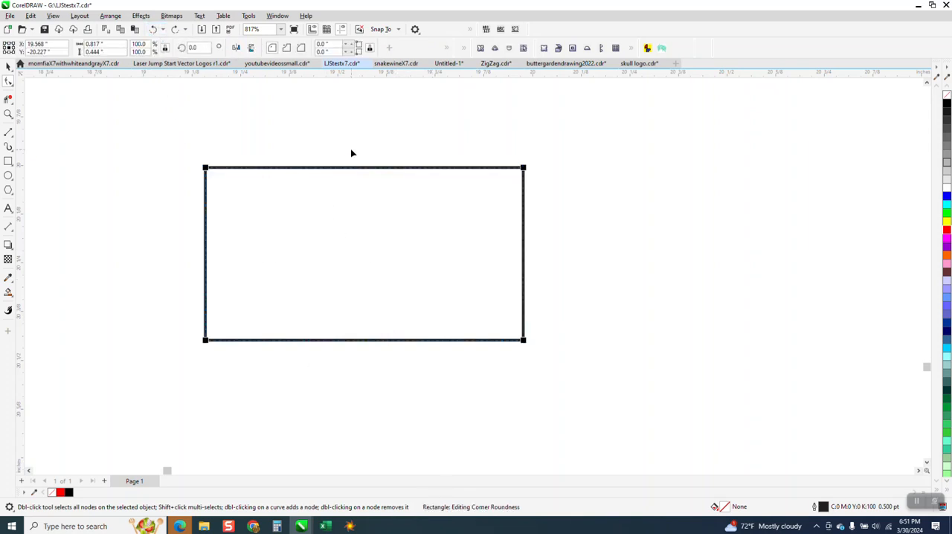
# Step: Set the restored rectangle's outline width to Hairline
pyautogui.click(8, 66)
pyautogui.click(297, 121)
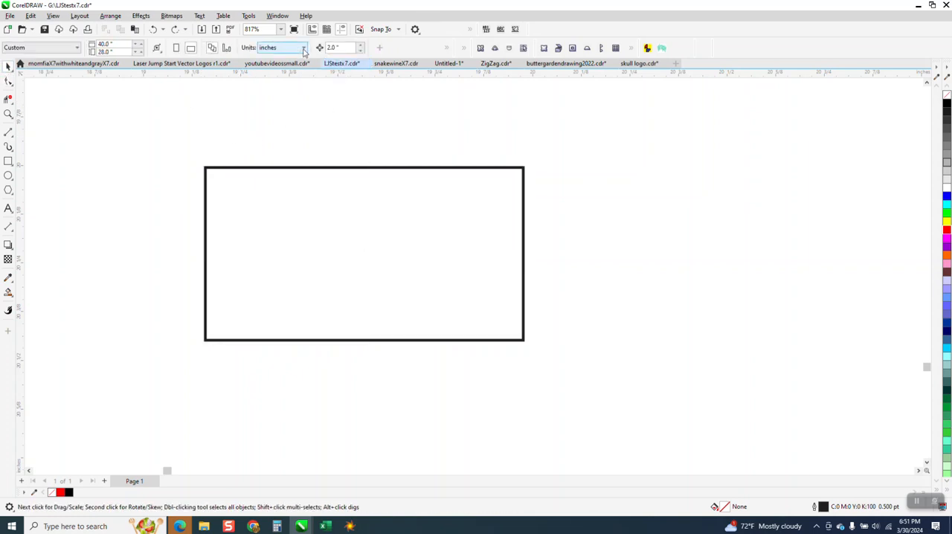
pyautogui.click(311, 169)
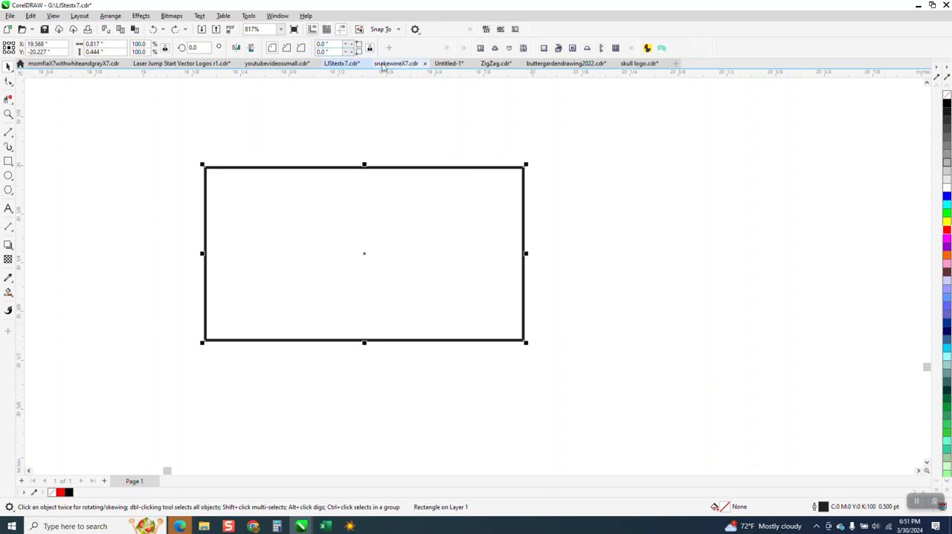
pyautogui.click(447, 49)
pyautogui.click(294, 71)
pyautogui.write('1')
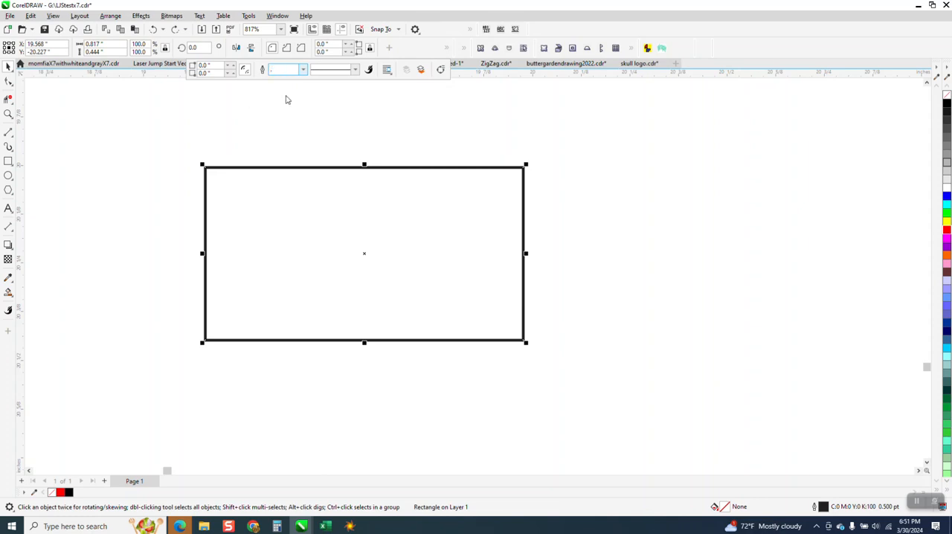
pyautogui.click(304, 70)
pyautogui.click(290, 88)
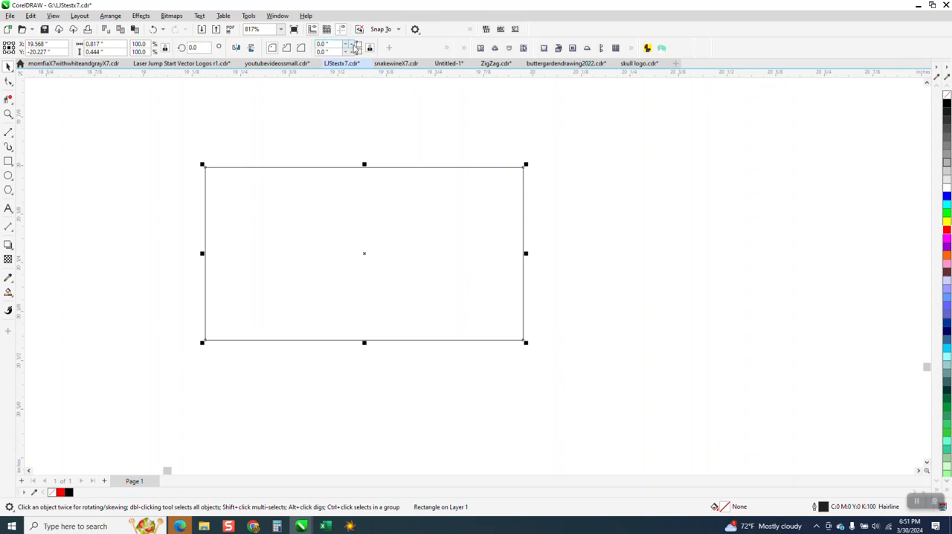
# Step: Round all four corners of the rectangle to a 0.02-inch radius and convert it to curves
pyautogui.click(350, 45)
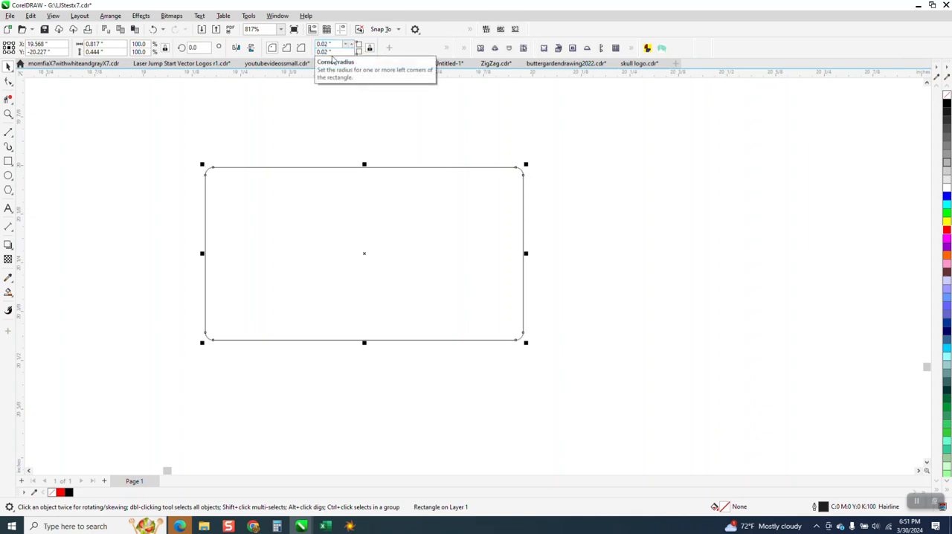
pyautogui.click(8, 82)
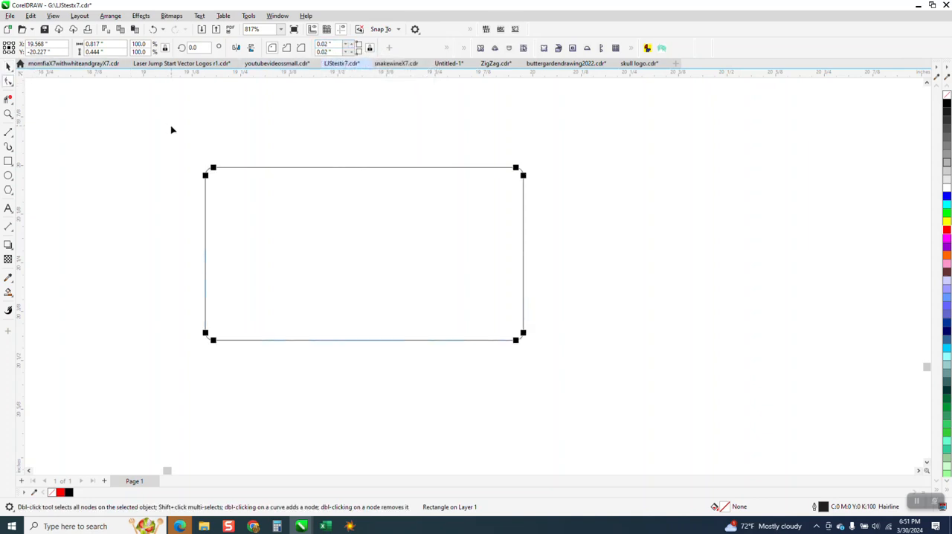
pyautogui.click(112, 16)
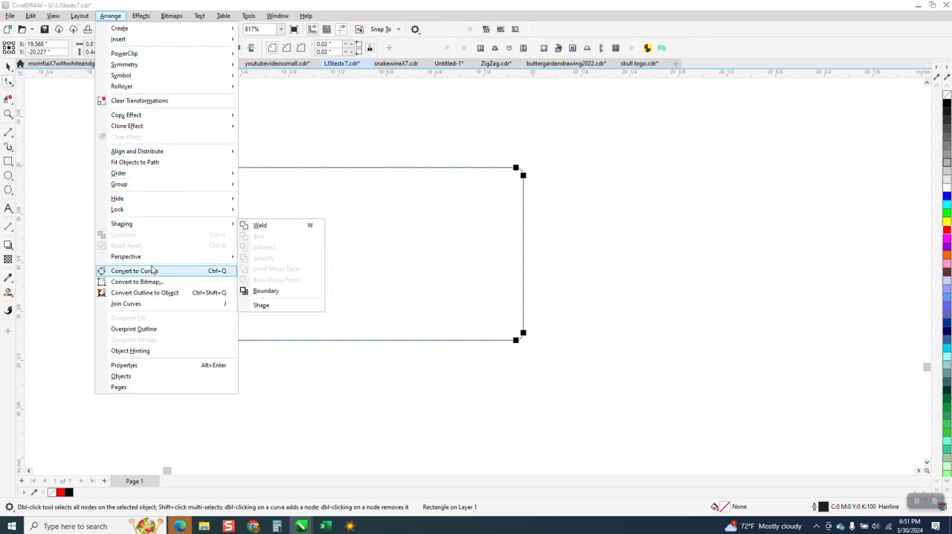
pyautogui.click(154, 271)
# Step: Add evenly spaced nodes along the brick's top edge and convert all of the outline's segments to curves
pyautogui.click(8, 81)
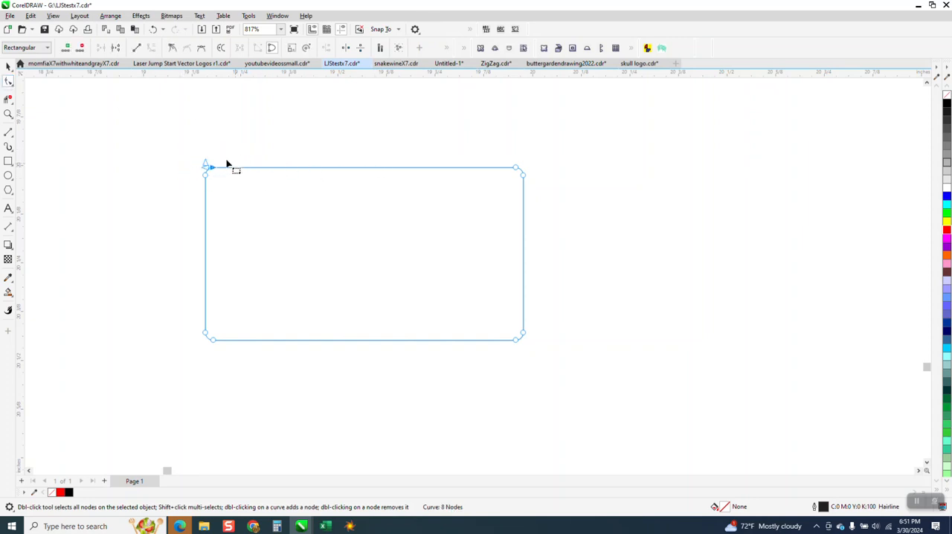
pyautogui.moveTo(204, 154); pyautogui.dragTo(523, 174)
pyautogui.click(67, 48)
pyautogui.click(67, 48)
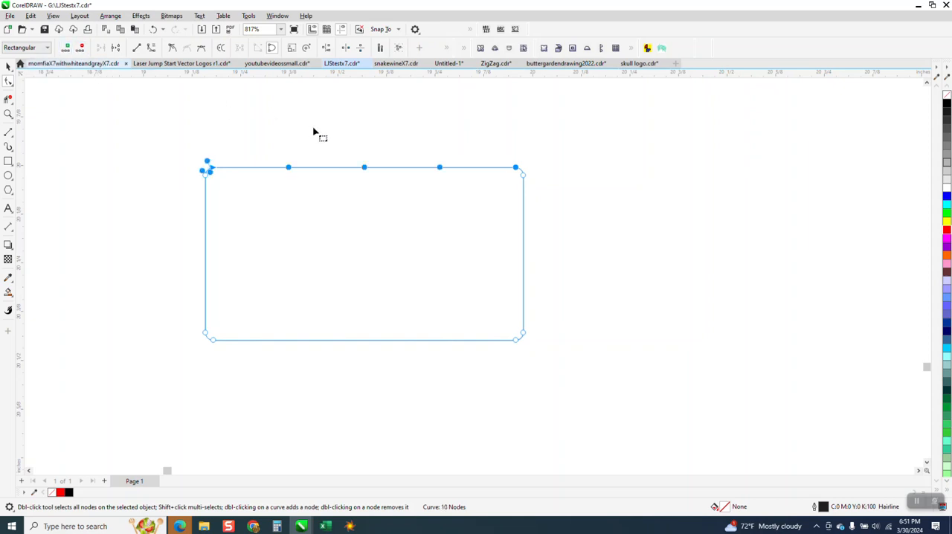
pyautogui.moveTo(175, 143); pyautogui.dragTo(583, 355)
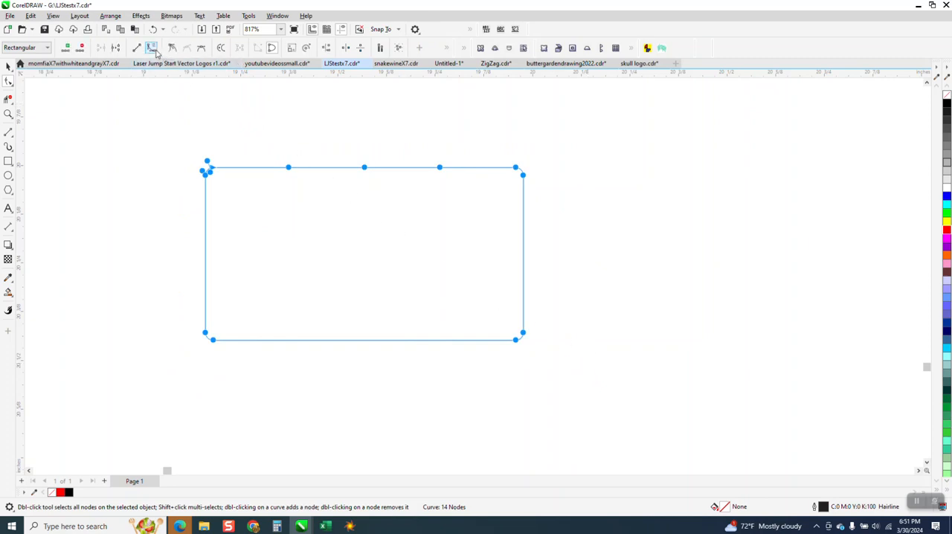
pyautogui.click(152, 49)
# Step: Bend the brick's top edge into a gentle wave using the quarter-point nodes' handles
pyautogui.click(300, 164)
pyautogui.click(289, 167)
pyautogui.moveTo(313, 167); pyautogui.dragTo(318, 160)
pyautogui.click(439, 167)
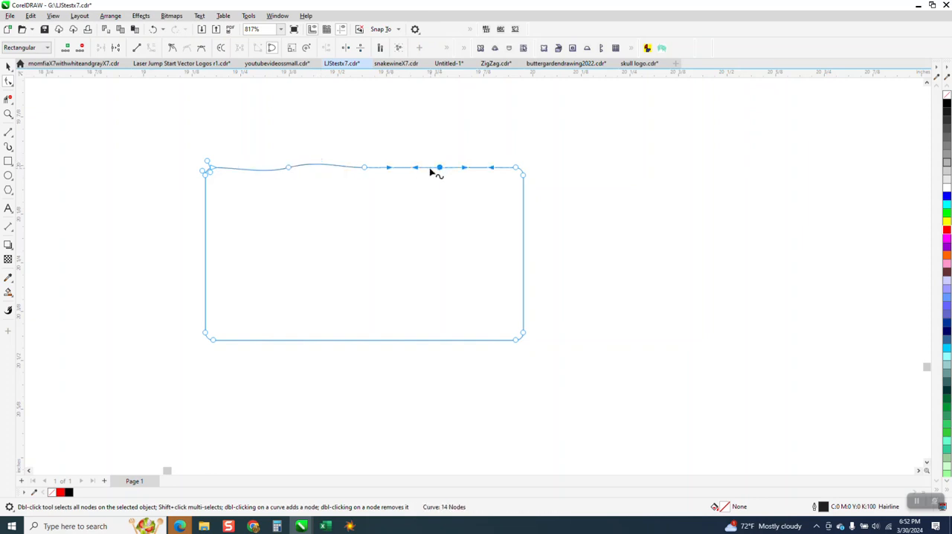
pyautogui.moveTo(420, 175); pyautogui.dragTo(422, 178)
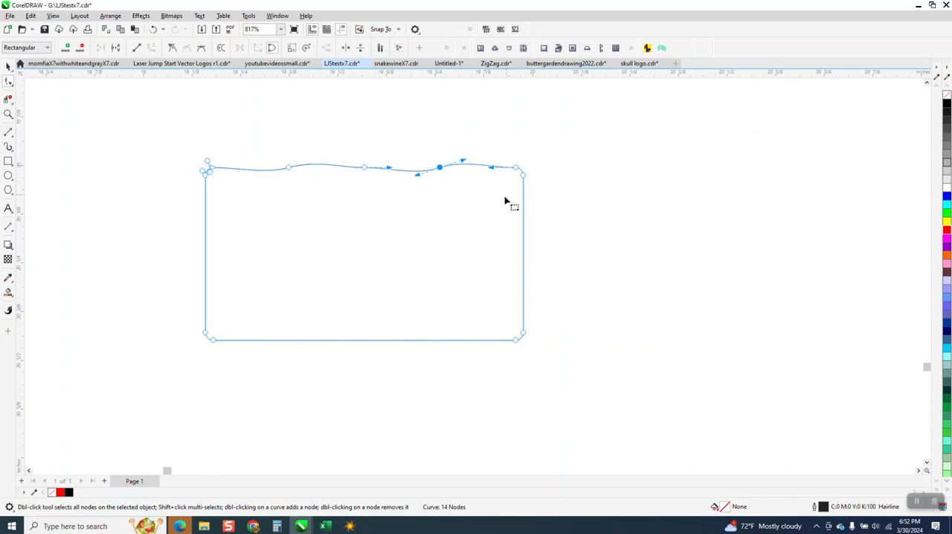
# Step: Delete the extra nodes clustered at the brick's upper-left corner and bow its left edge slightly
pyautogui.click(8, 114)
pyautogui.moveTo(107, 132); pyautogui.dragTo(346, 241)
pyautogui.press('F10')
pyautogui.moveTo(389, 213)
pyautogui.mouseDown()
pyautogui.moveTo(430, 239)
pyautogui.moveTo(402, 246)
pyautogui.moveTo(396, 224)
pyautogui.moveTo(434, 230)
pyautogui.mouseUp()
pyautogui.press('Delete')
# Step: Make the brick's two bottom corners uneven by shifting the nodes beside them
pyautogui.scroll(-5, 402, 234)
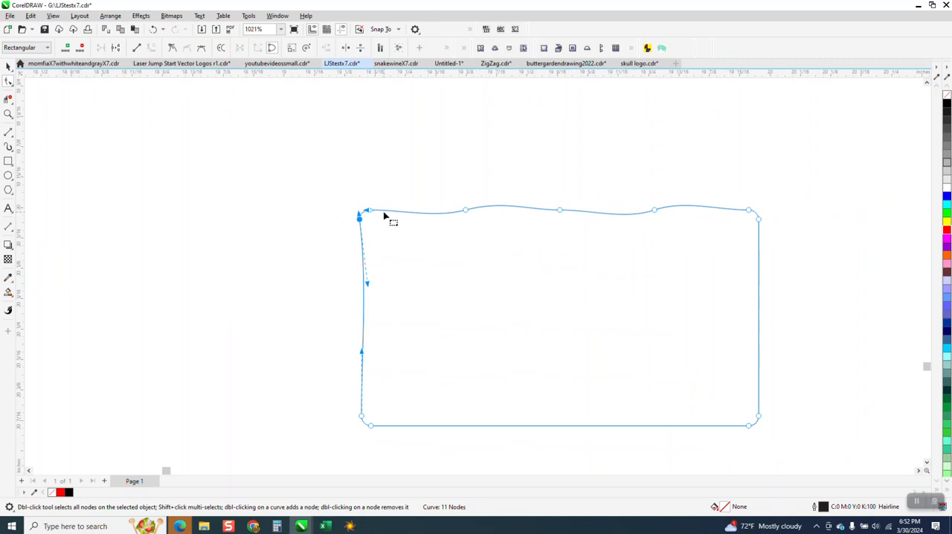
pyautogui.moveTo(377, 378); pyautogui.dragTo(402, 377)
pyautogui.moveTo(666, 372); pyautogui.dragTo(670, 356)
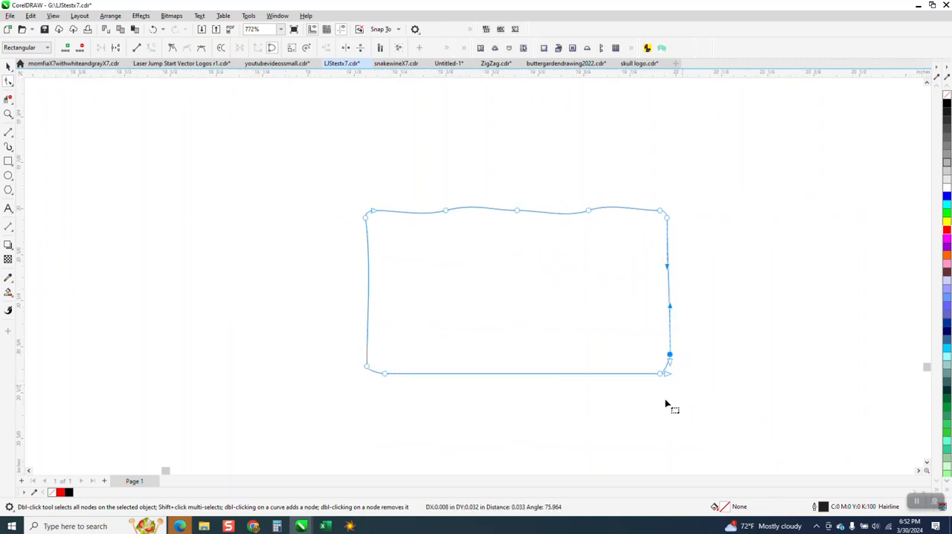
# Step: Add nodes to the brick's right and left edges and shift them so both sides become irregular
pyautogui.doubleClick(668, 271)
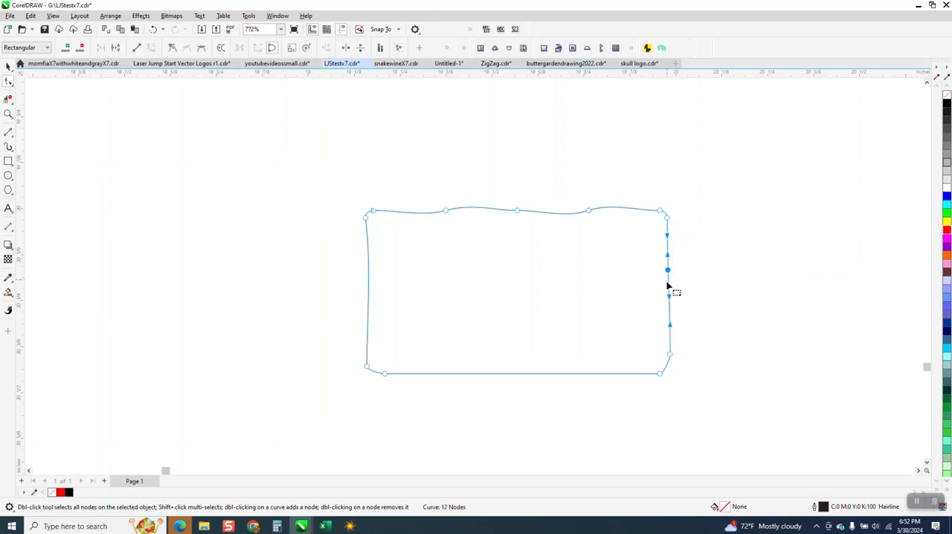
pyautogui.doubleClick(669, 284)
pyautogui.moveTo(672, 285); pyautogui.dragTo(667, 296)
pyautogui.click(711, 332)
pyautogui.moveTo(367, 219); pyautogui.dragTo(361, 284)
pyautogui.doubleClick(365, 302)
pyautogui.moveTo(368, 290); pyautogui.dragTo(371, 286)
pyautogui.click(315, 294)
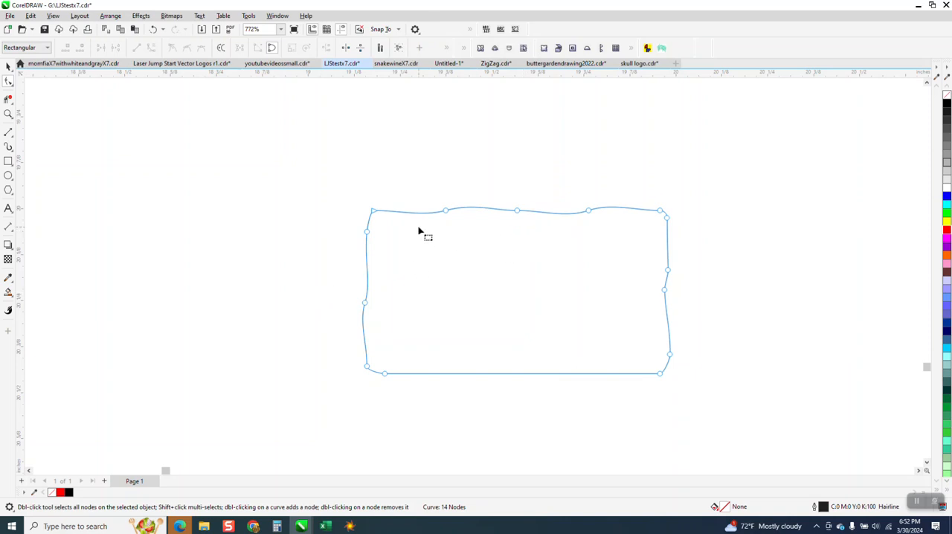
# Step: Smooth the brick's outline with the Smooth tool at a 0.2-inch nib
pyautogui.click(13, 88)
pyautogui.click(38, 94)
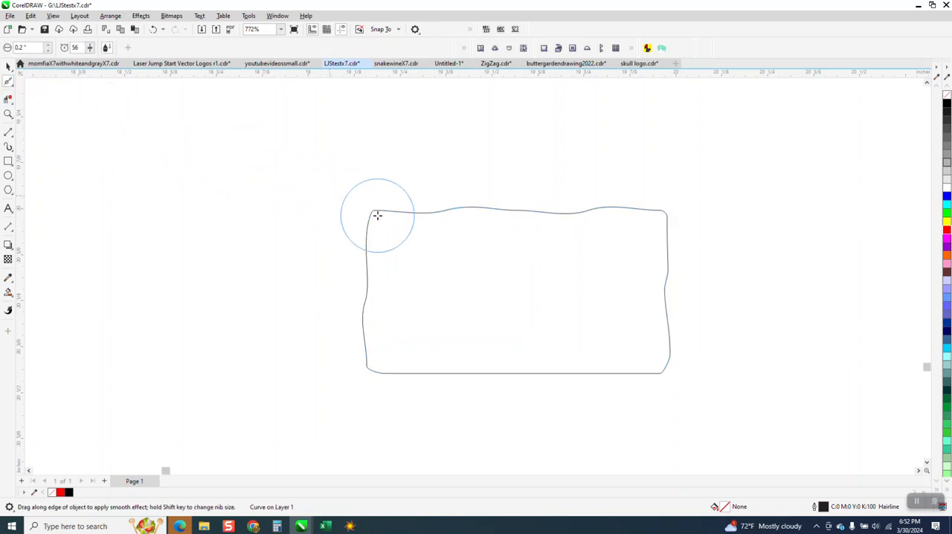
pyautogui.moveTo(378, 211)
pyautogui.mouseDown()
pyautogui.moveTo(672, 224)
pyautogui.moveTo(663, 347)
pyautogui.moveTo(506, 368)
pyautogui.moveTo(382, 366)
pyautogui.moveTo(350, 283)
pyautogui.moveTo(375, 210)
pyautogui.moveTo(614, 223)
pyautogui.mouseUp()
# Step: Move the brick a little up and to the left and scale it proportionally to 0.5 inches wide
pyautogui.click(9, 66)
pyautogui.moveTo(480, 286); pyautogui.dragTo(416, 251)
pyautogui.click(118, 45)
pyautogui.write('0.5')
pyautogui.press('Return')
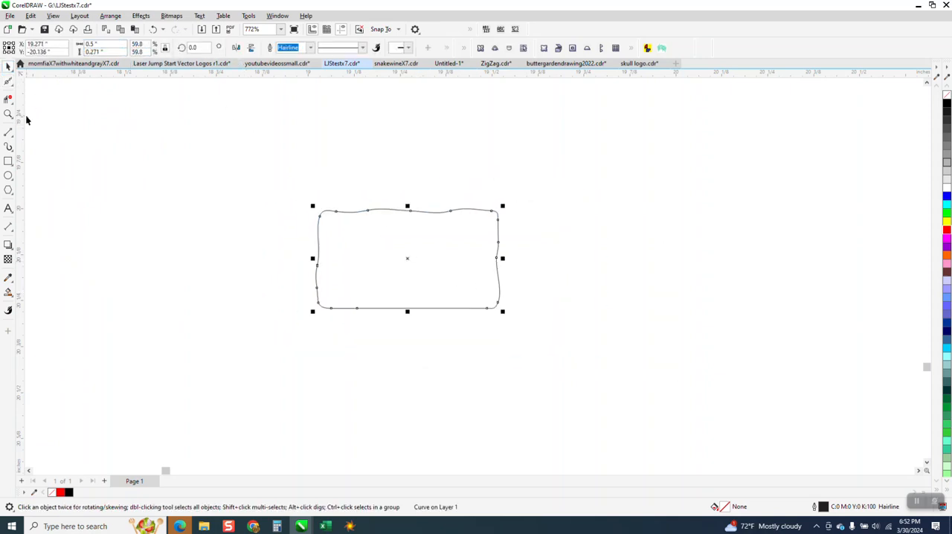
# Step: Try a copy of the brick nudged 0.55 inches to the right, and delete it
pyautogui.click(311, 157)
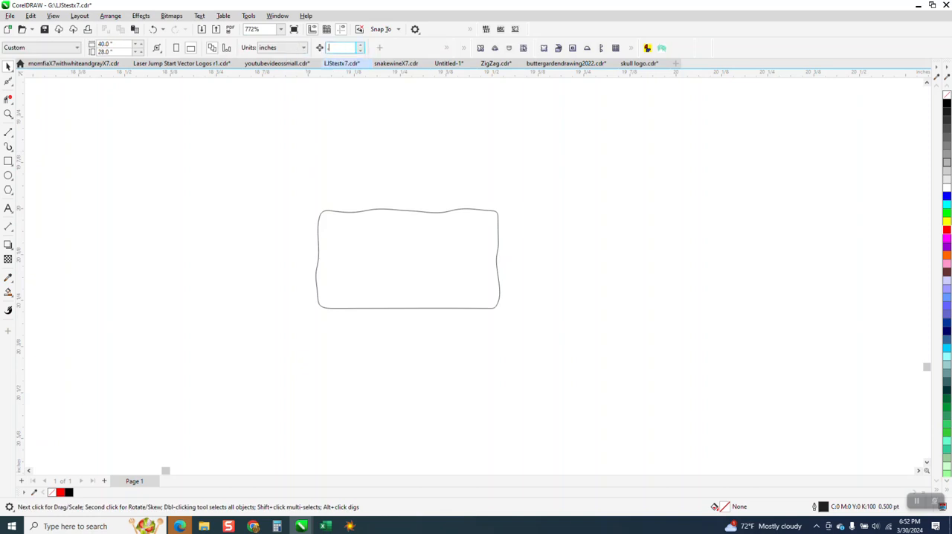
pyautogui.click(484, 256)
pyautogui.hotkey('ctrl', 'c')
pyautogui.hotkey('ctrl', 'v')
pyautogui.press('Right')
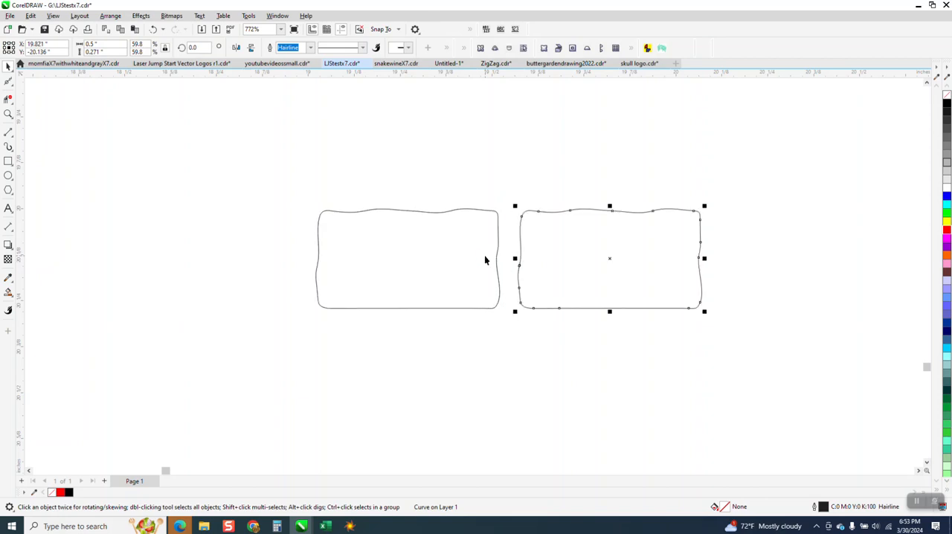
pyautogui.press('Delete')
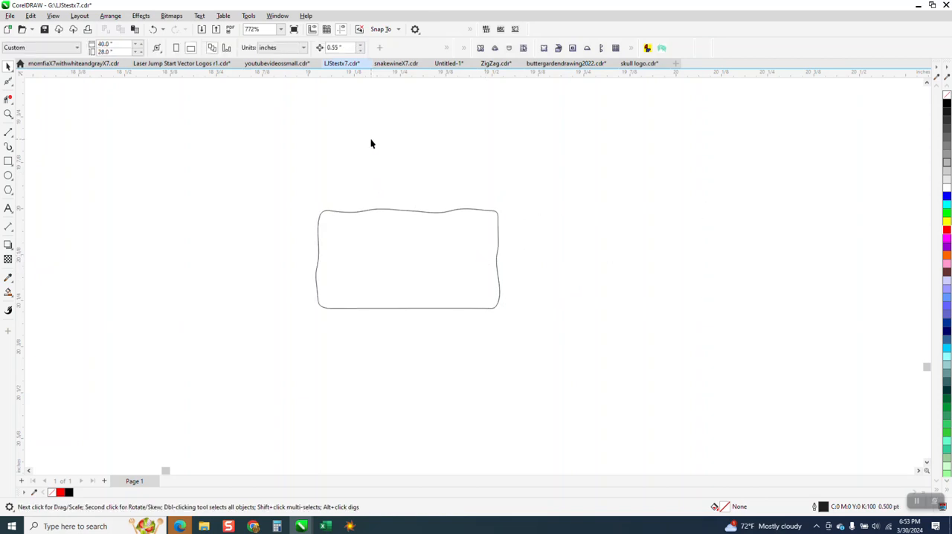
# Step: Place a copy of the brick 0.52 inches to the right using the nudge distance, and mirror it horizontally
pyautogui.doubleClick(340, 47)
pyautogui.write('52')
pyautogui.press('Return')
pyautogui.click(497, 258)
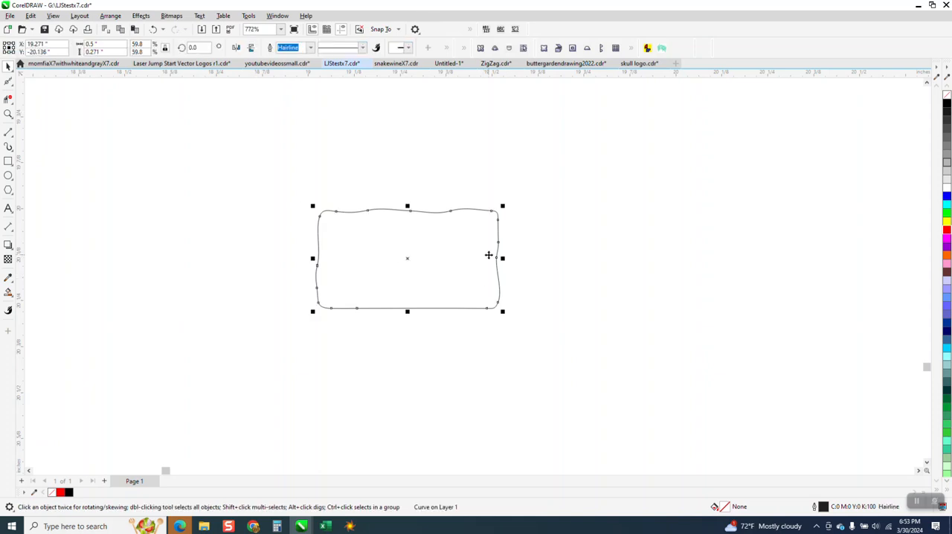
pyautogui.press('Right')
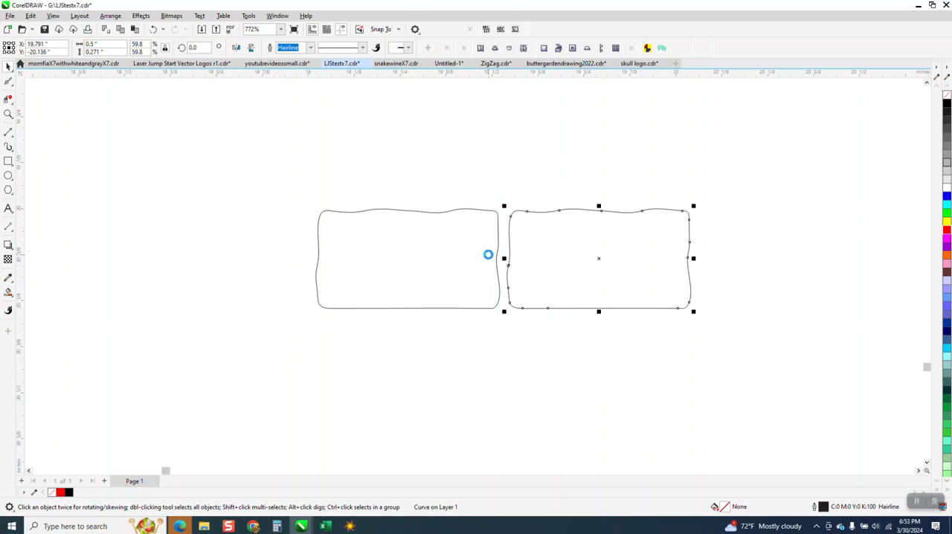
pyautogui.click(252, 50)
pyautogui.click(237, 48)
# Step: Duplicate the two bricks to form a row of four and mirror the new pair horizontally
pyautogui.scroll(-3, 275, 190)
pyautogui.moveTo(267, 185); pyautogui.dragTo(534, 273)
pyautogui.hotkey('ctrl', 'd')
pyautogui.hotkey('ctrl', 'd')
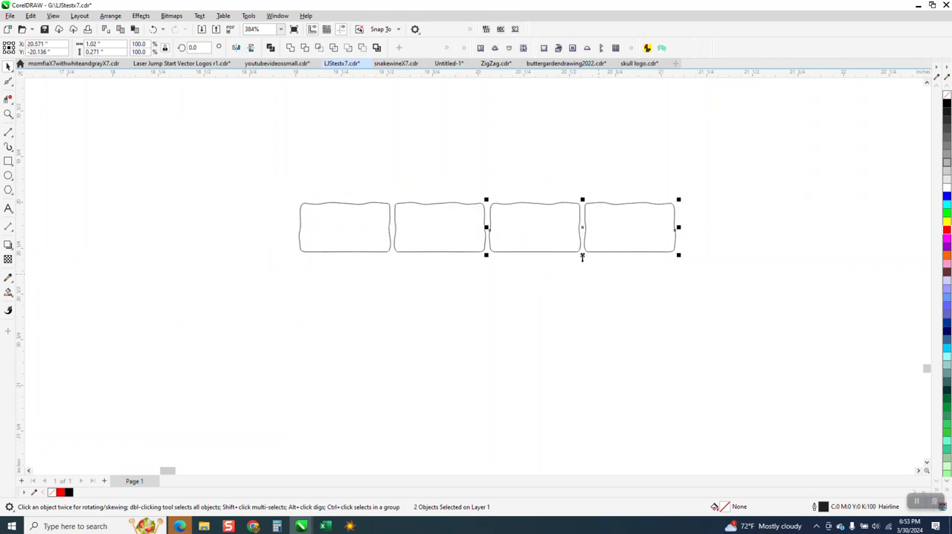
pyautogui.click(237, 49)
pyautogui.scroll(-5, 507, 298)
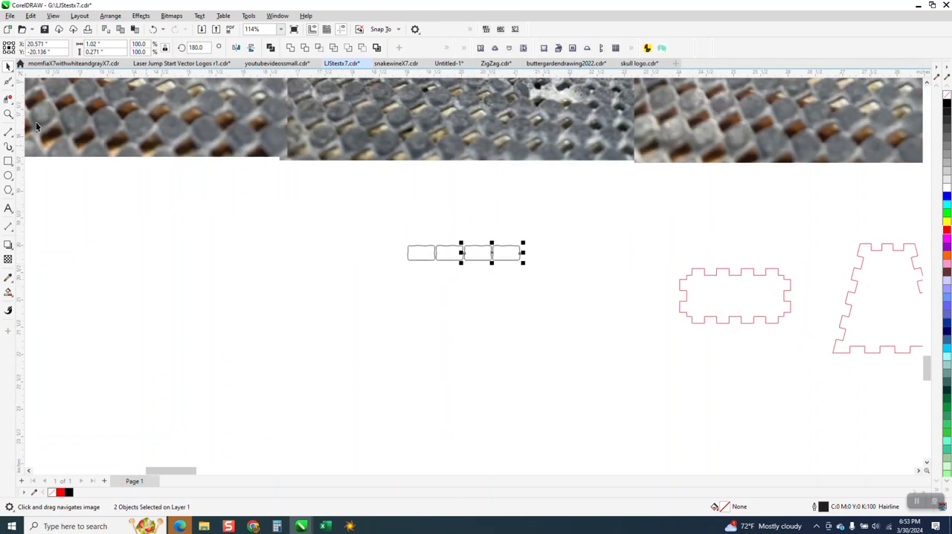
pyautogui.click(8, 114)
pyautogui.moveTo(634, 289); pyautogui.dragTo(634, 290)
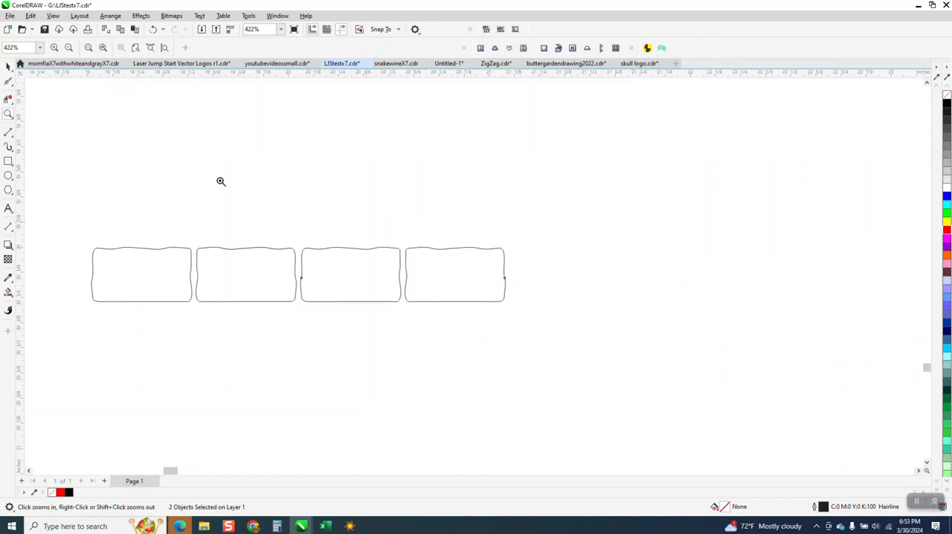
pyautogui.click(8, 65)
pyautogui.scroll(-2, 366, 172)
pyautogui.click(187, 177)
pyautogui.click(245, 215)
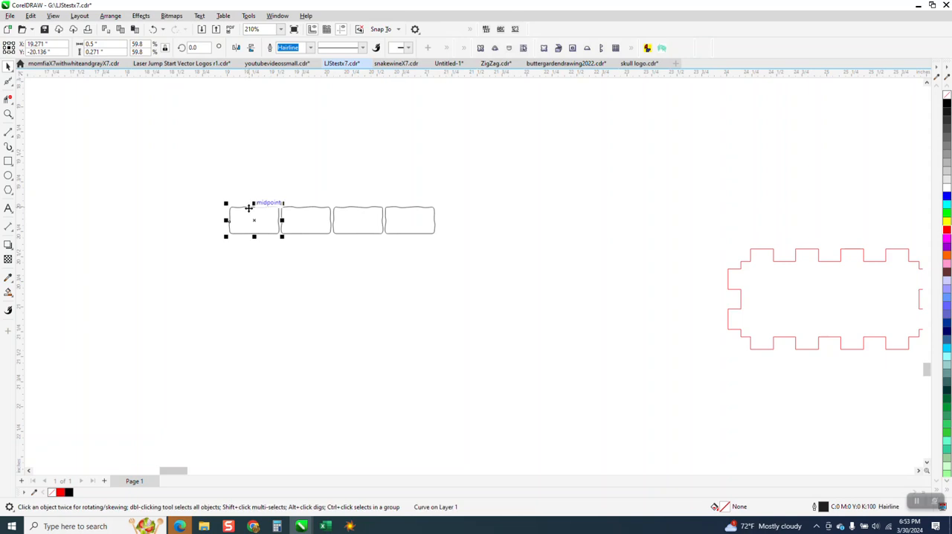
# Step: Try a copy of the four-brick row 0.28 inches below using the nudge distance, mirrored vertically
pyautogui.click(123, 88)
pyautogui.doubleClick(344, 47)
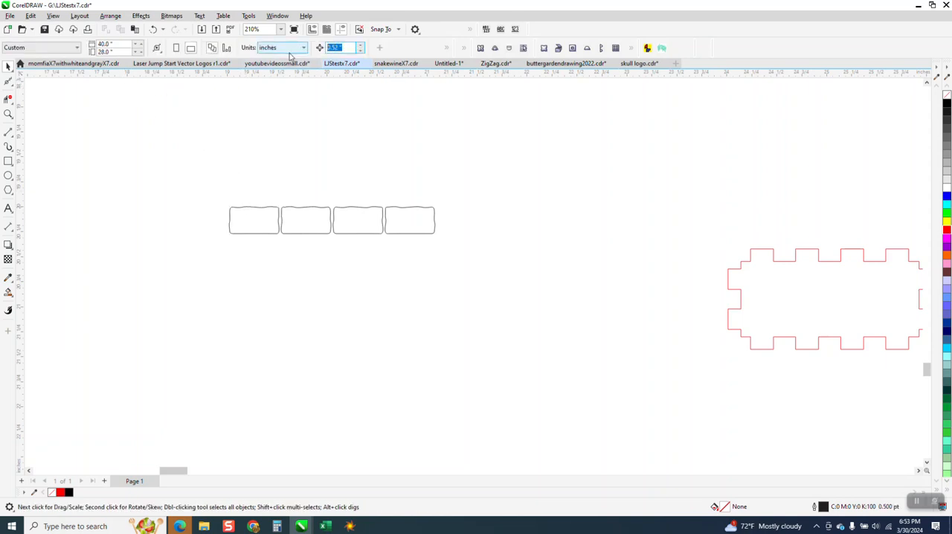
pyautogui.press('BackSpace')
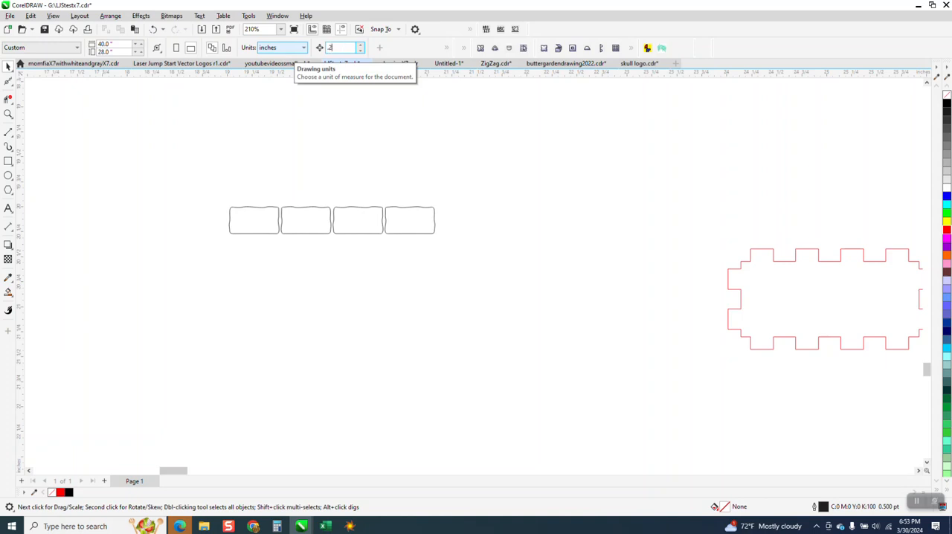
pyautogui.write('.28')
pyautogui.moveTo(186, 143); pyautogui.dragTo(524, 310)
pyautogui.press('KP_Add')
pyautogui.press('Down')
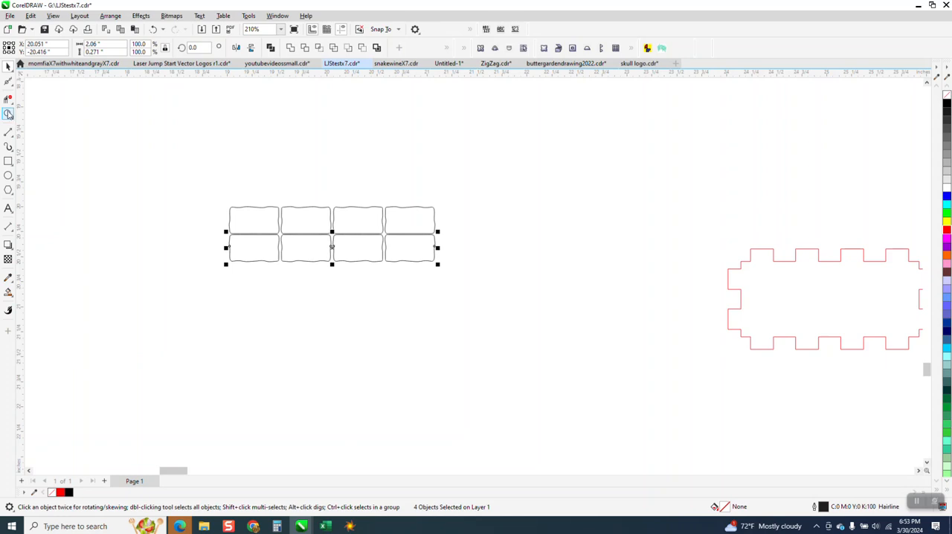
# Step: Move the copied lower row about 0.02 inches down to widen the gap between the two rows
pyautogui.click(9, 114)
pyautogui.moveTo(133, 156); pyautogui.dragTo(554, 330)
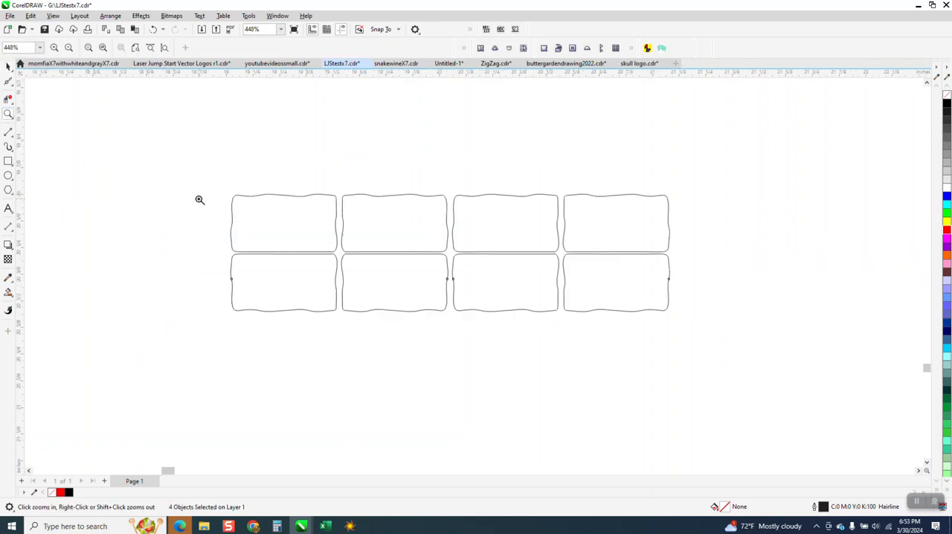
pyautogui.click(8, 66)
pyautogui.moveTo(283, 269)
pyautogui.mouseDown()
pyautogui.moveTo(284, 283)
pyautogui.moveTo(287, 275)
pyautogui.moveTo(297, 281)
pyautogui.mouseUp()
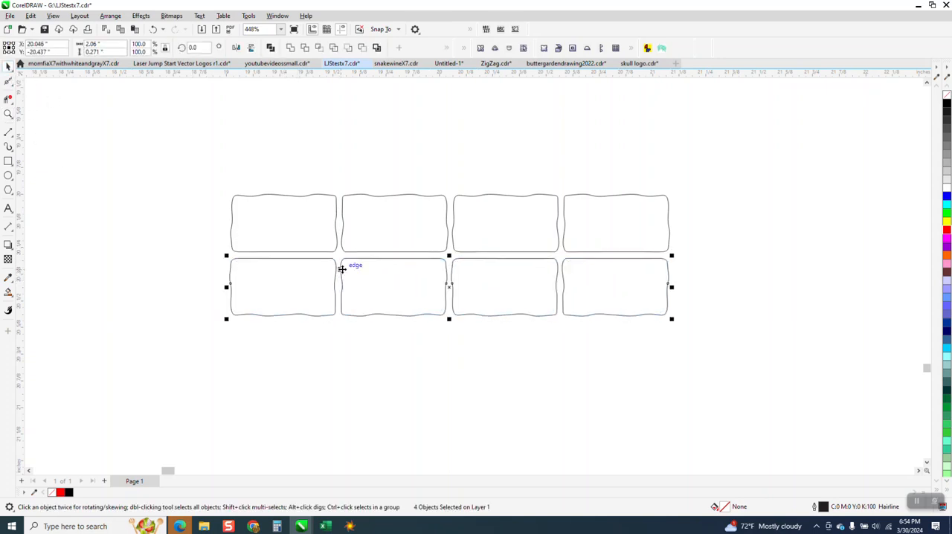
pyautogui.press('XF86Calculator')
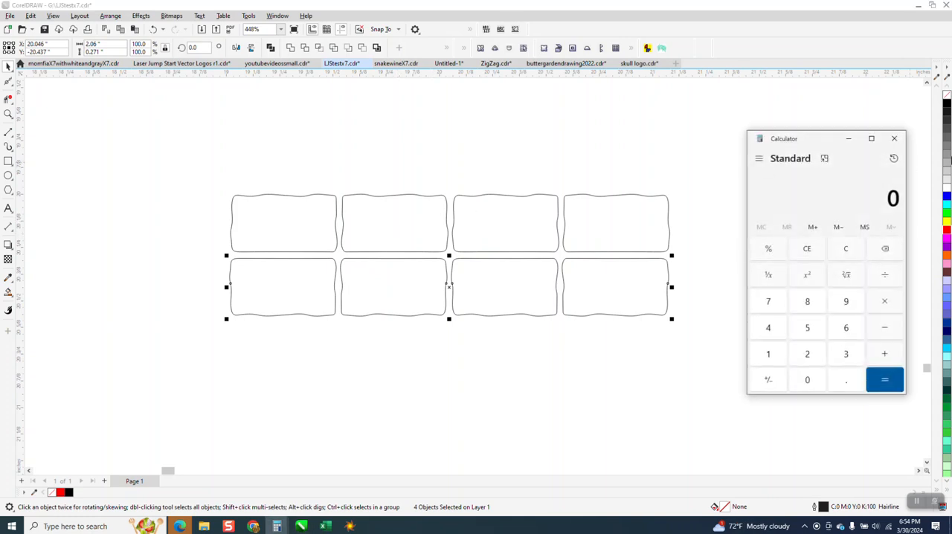
pyautogui.click(894, 139)
# Step: Delete the lower row and every brick of the upper row except the first one
pyautogui.press('Delete')
pyautogui.moveTo(646, 285); pyautogui.dragTo(689, 298)
pyautogui.press('Delete')
# Step: Add a node to the remaining brick's straight bottom edge with the Shape tool and bend the edge into a wave
pyautogui.click(290, 255)
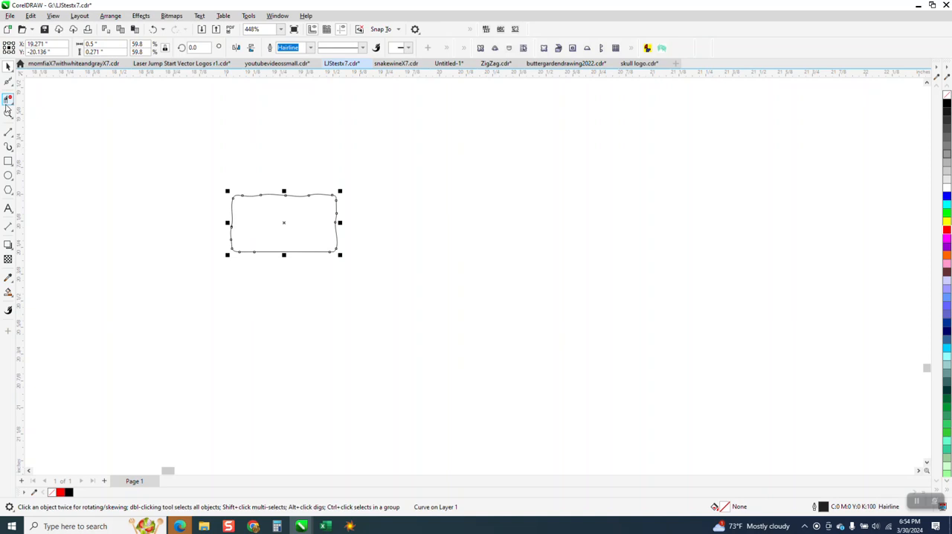
pyautogui.click(8, 81)
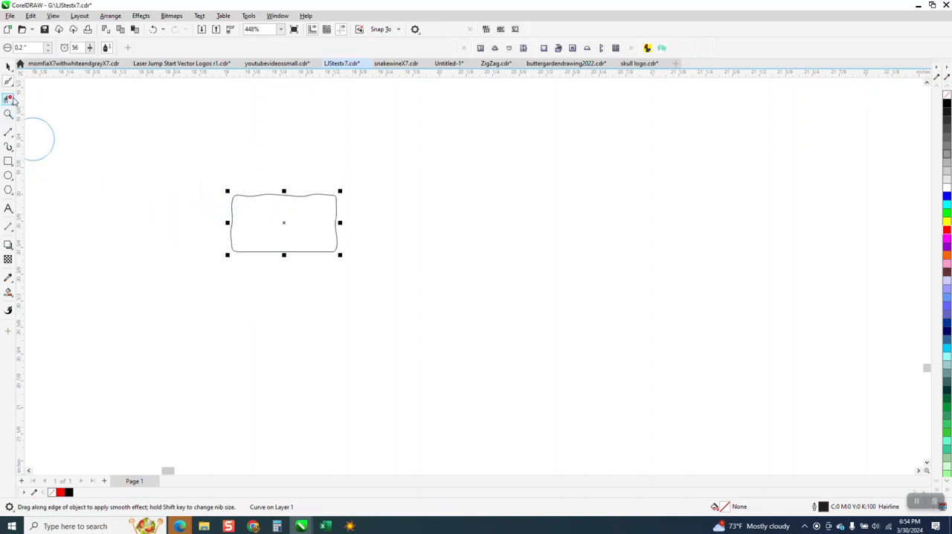
pyautogui.click(14, 86)
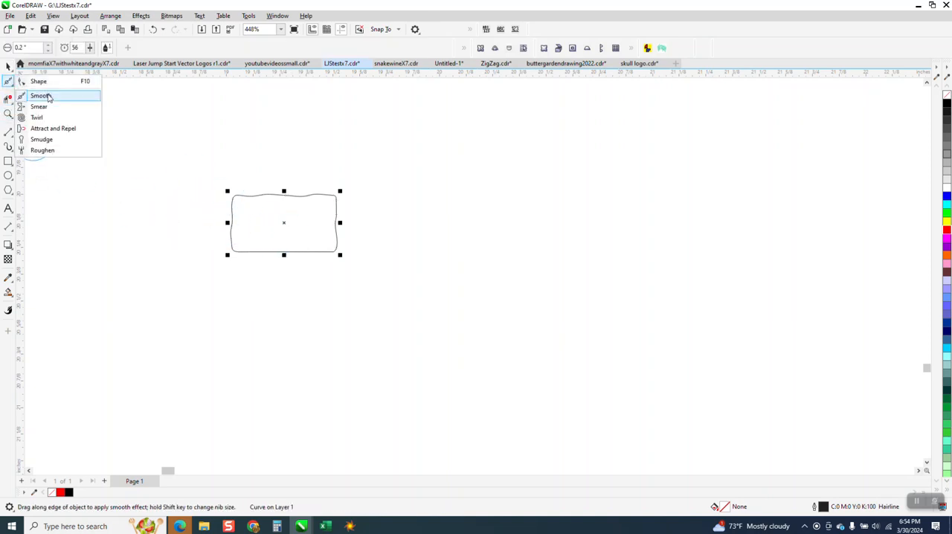
pyautogui.click(36, 79)
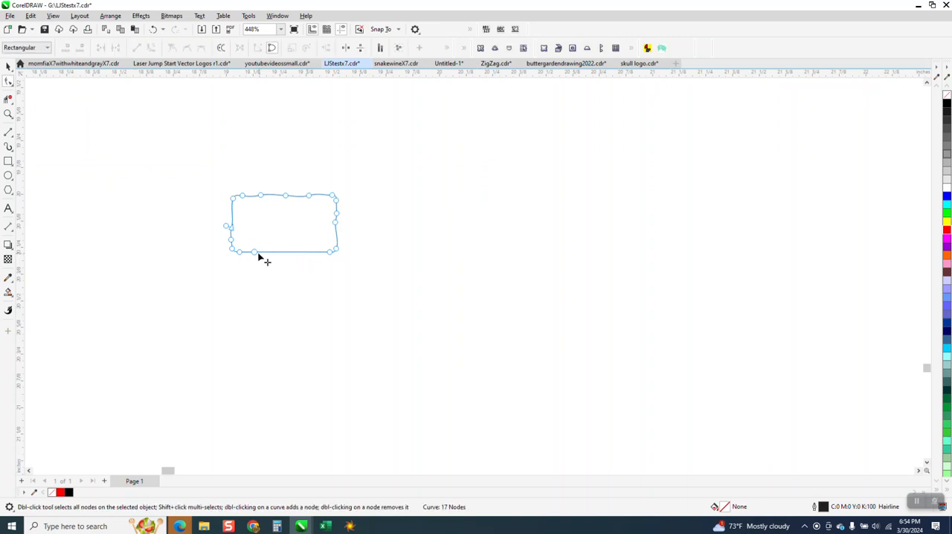
pyautogui.click(300, 253)
pyautogui.press('+')
pyautogui.moveTo(286, 253); pyautogui.dragTo(285, 244)
pyautogui.click(320, 292)
# Step: Set the nudge distance to 0.51 inches and place four copies of the brick in a row to its right
pyautogui.click(8, 66)
pyautogui.moveTo(197, 169); pyautogui.dragTo(411, 270)
pyautogui.click(319, 142)
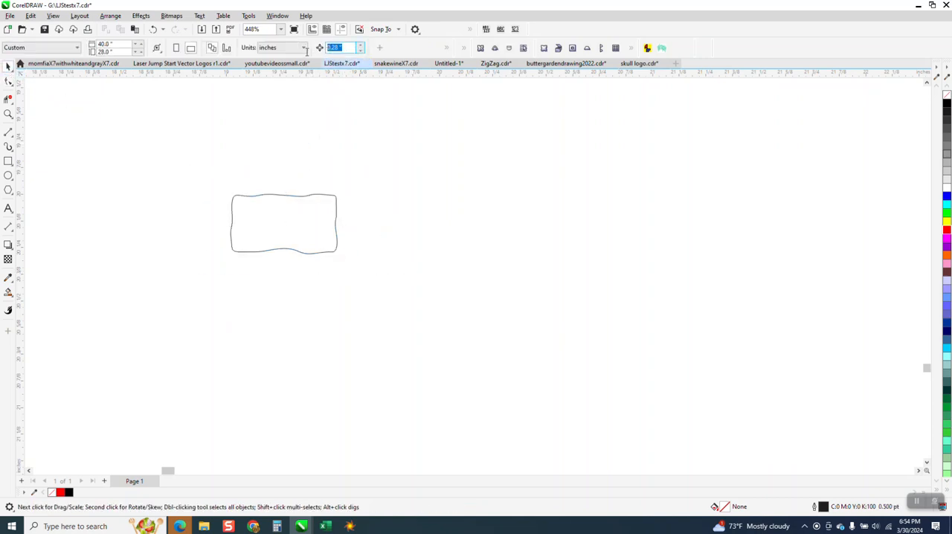
pyautogui.write('.5')
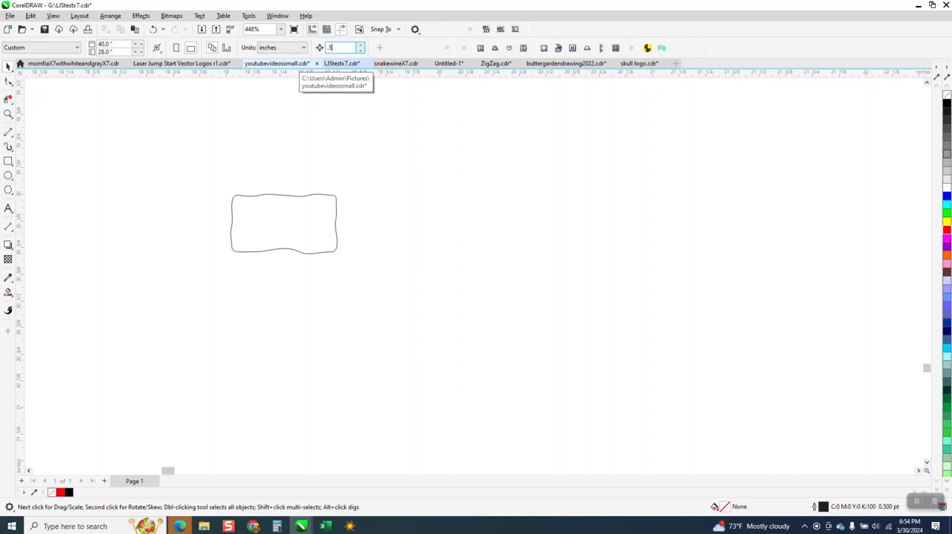
pyautogui.click(267, 209)
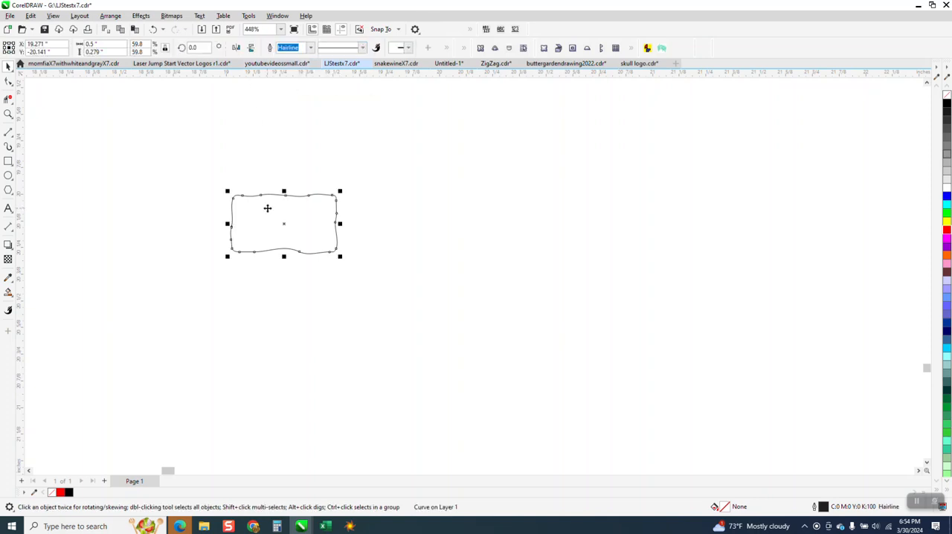
pyautogui.hotkey('ctrl', 'd')
pyautogui.hotkey('ctrl', 'd')
pyautogui.hotkey('ctrl', 'd')
pyautogui.hotkey('ctrl', 'd')
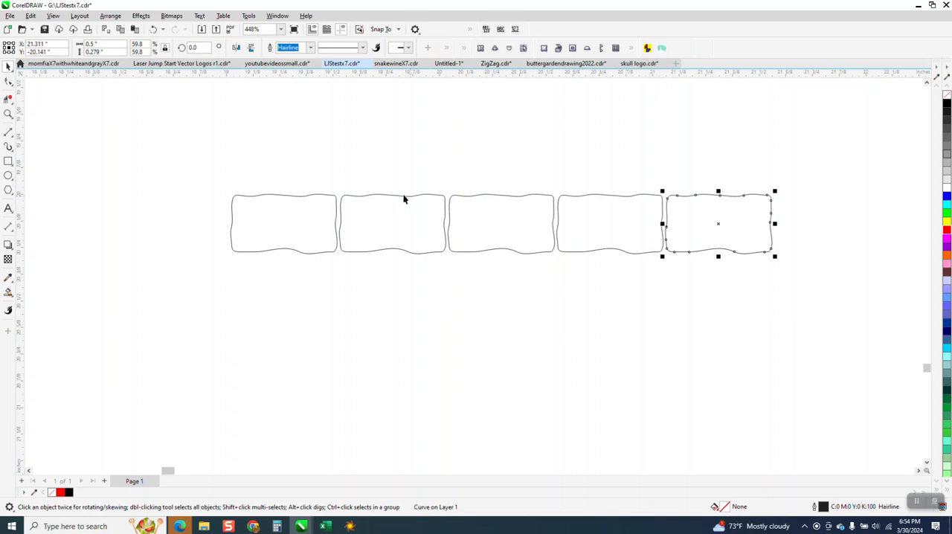
# Step: Mirror the second, fourth and fifth bricks of the row vertically
pyautogui.press('Escape')
pyautogui.click(382, 202)
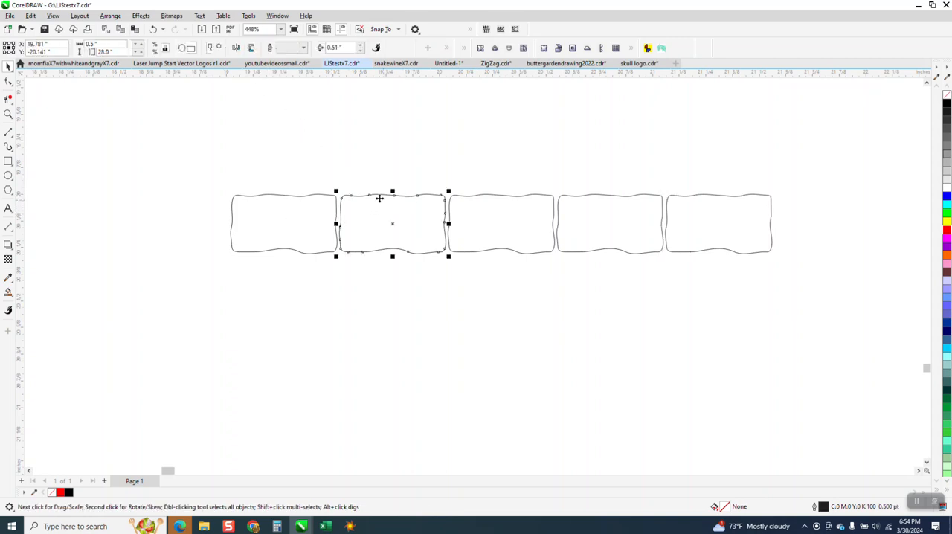
pyautogui.click(251, 47)
pyautogui.click(584, 233)
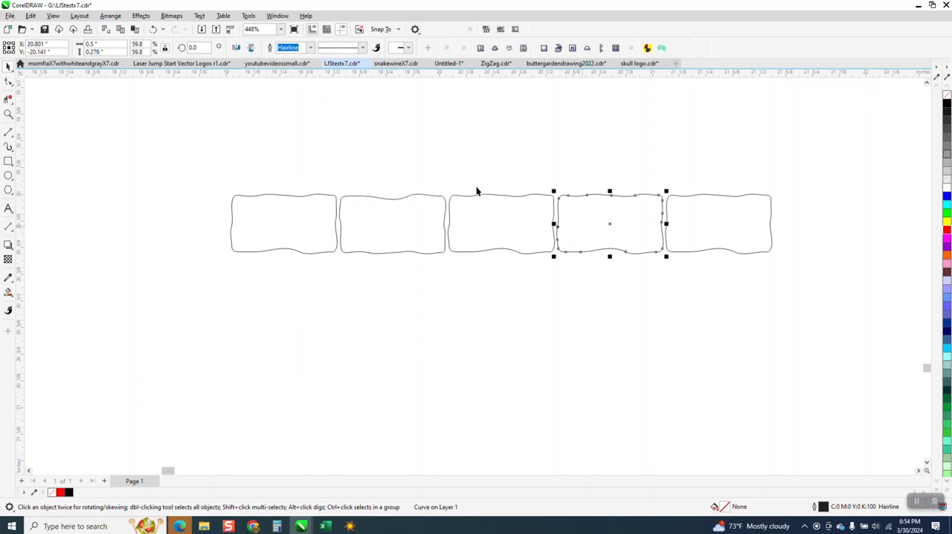
pyautogui.click(251, 48)
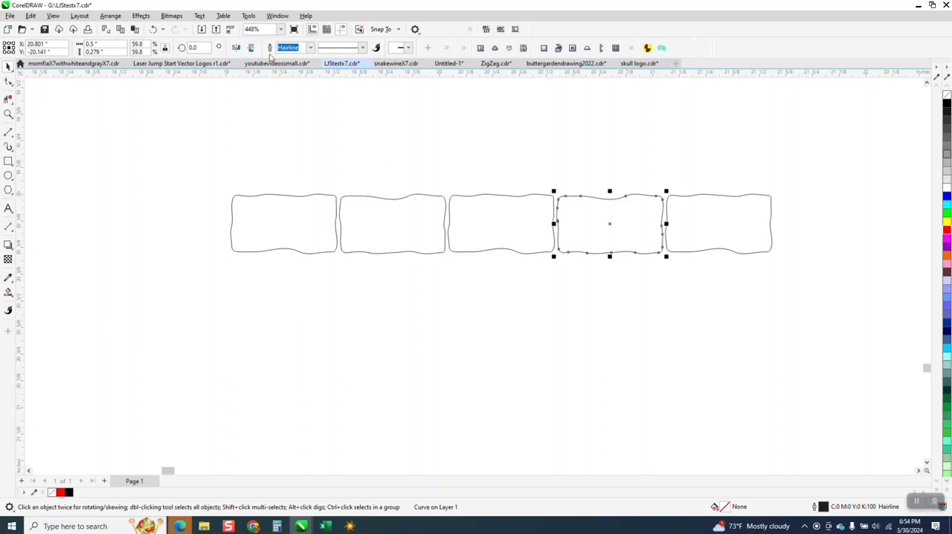
pyautogui.click(720, 221)
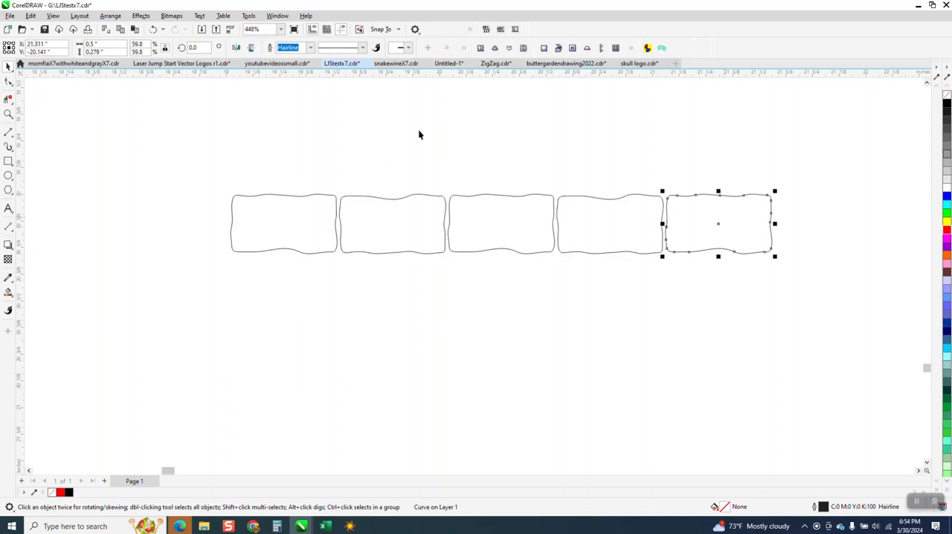
pyautogui.click(253, 47)
pyautogui.scroll(-1, 431, 242)
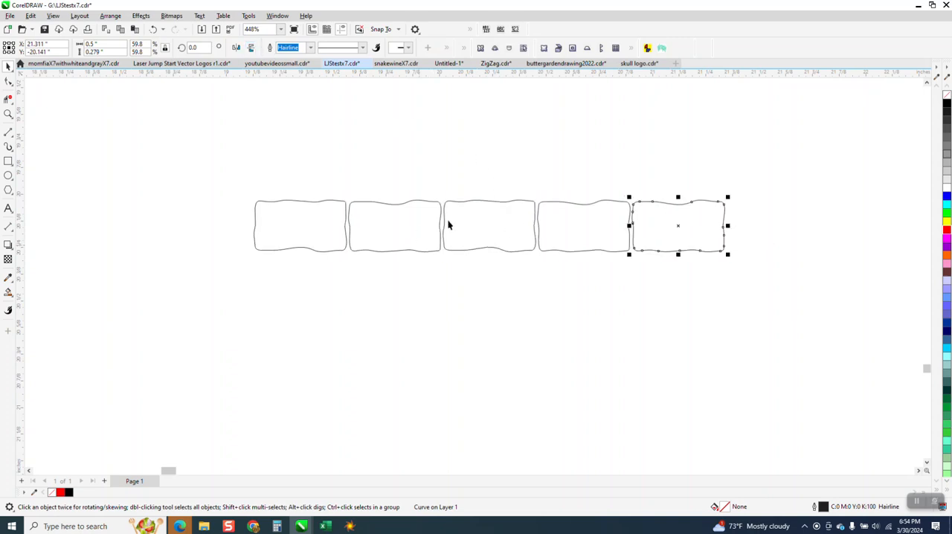
pyautogui.scroll(-1, 466, 214)
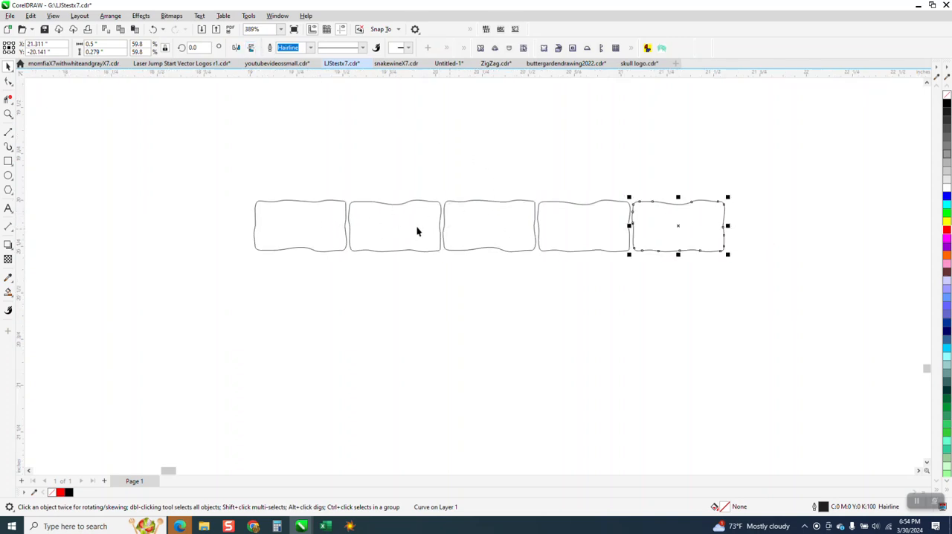
# Step: Copy the five-brick row 0.28 inches below, mirror the copy vertically and move it about 0.03 inches further down
pyautogui.click(250, 154)
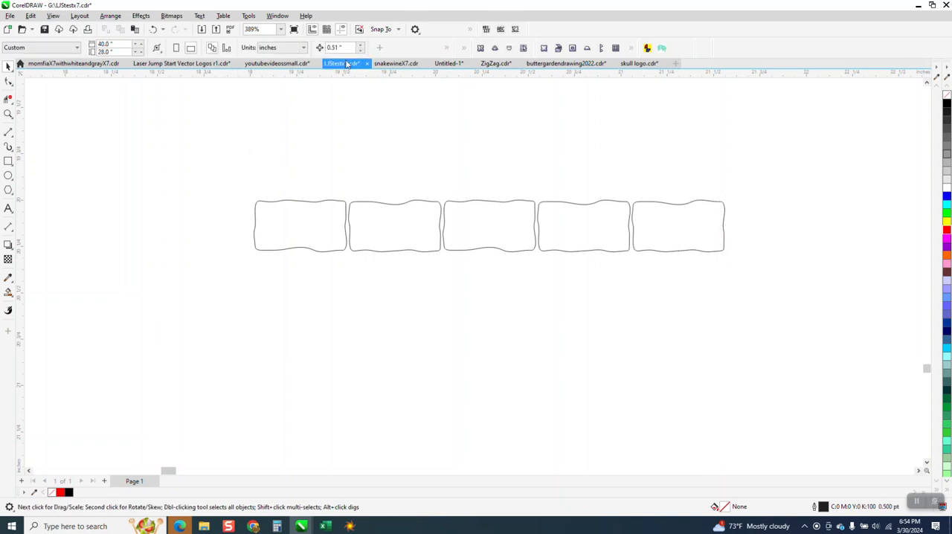
pyautogui.click(275, 201)
pyautogui.click(265, 156)
pyautogui.write('1')
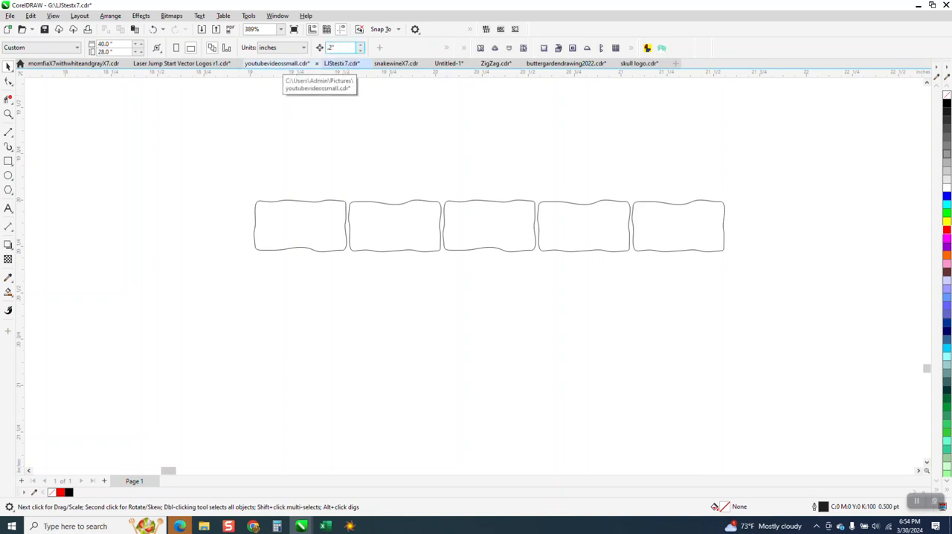
pyautogui.press('Return')
pyautogui.moveTo(740, 325); pyautogui.dragTo(731, 308)
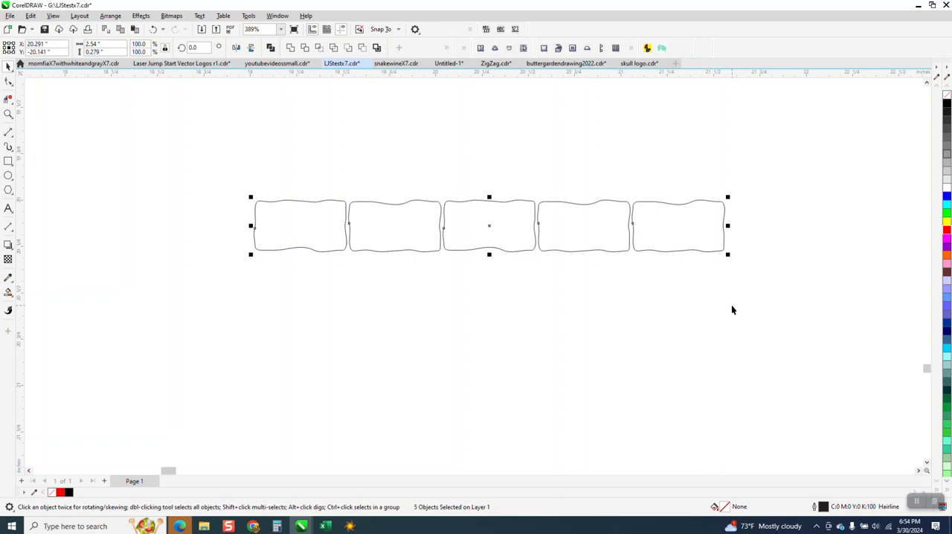
pyautogui.hotkey('ctrl', 'd')
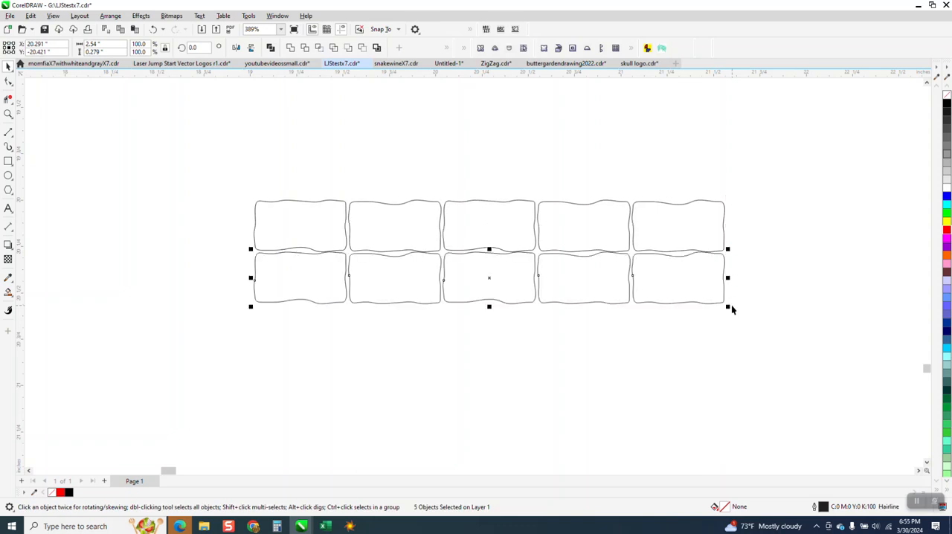
pyautogui.click(251, 48)
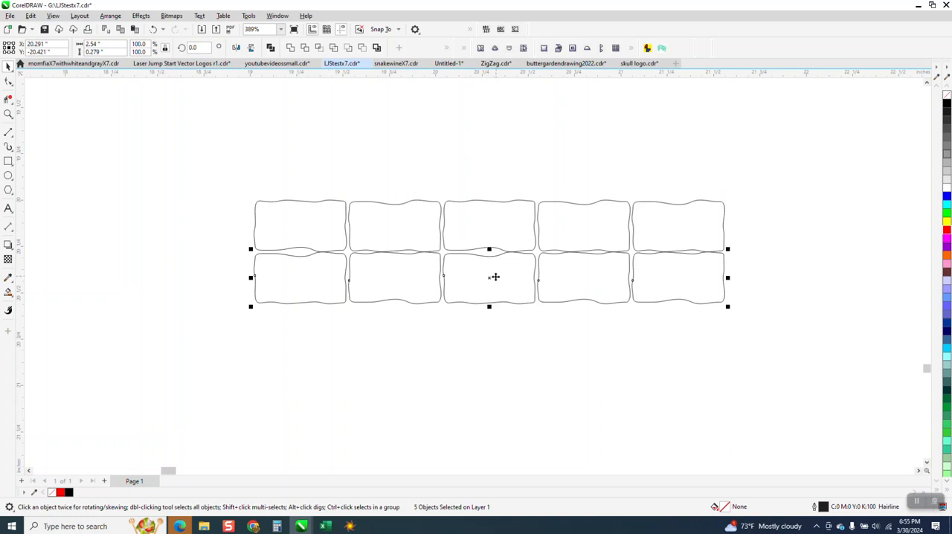
pyautogui.moveTo(491, 276); pyautogui.dragTo(493, 282)
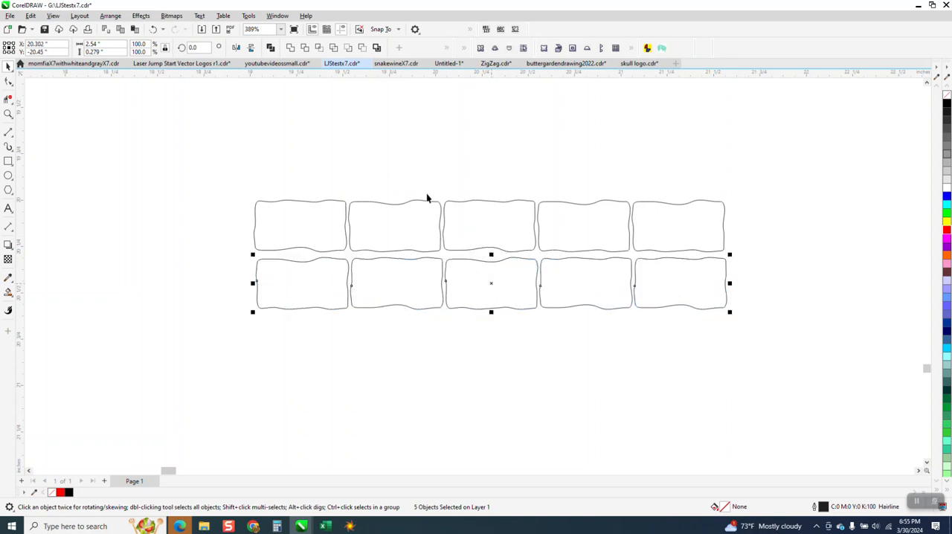
# Step: Mirror the lower row's first brick horizontally and vertically, and its third brick vertically
pyautogui.click(318, 158)
pyautogui.click(328, 272)
pyautogui.click(236, 47)
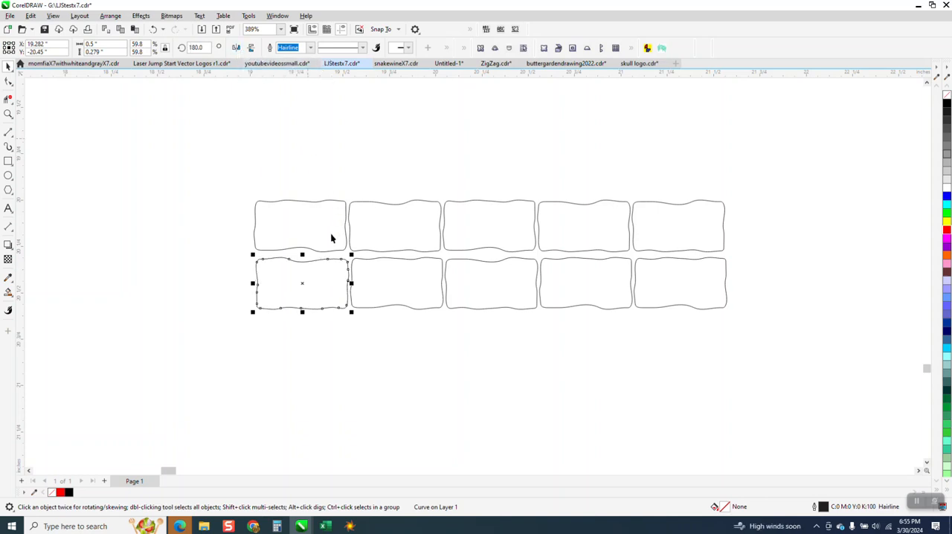
pyautogui.click(494, 366)
pyautogui.click(492, 307)
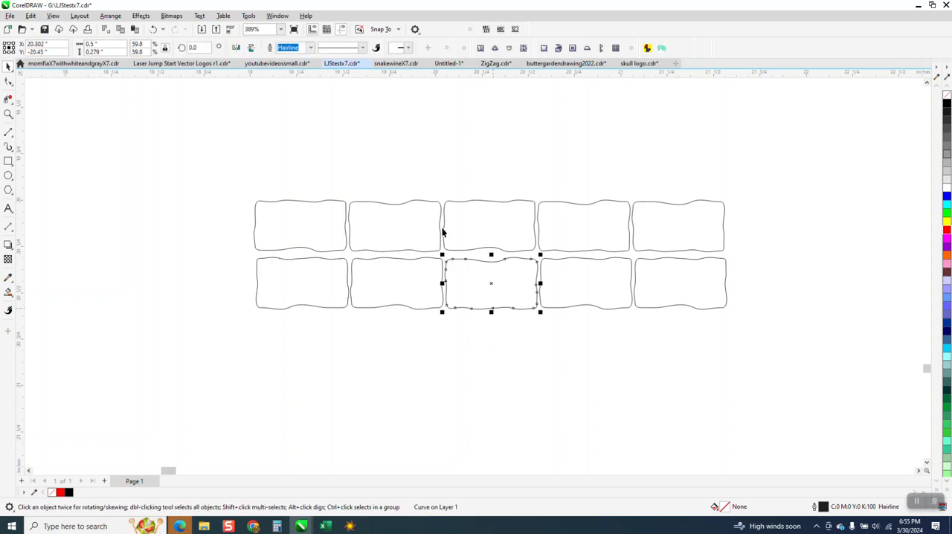
pyautogui.click(251, 48)
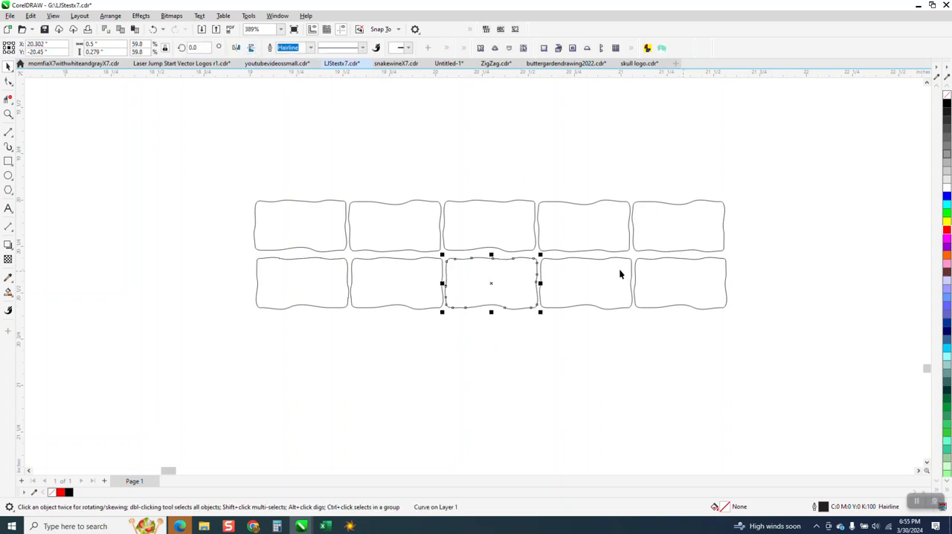
# Step: Copy both rows directly below and shift the second and fourth rows about 0.16 inches to the left and slightly up
pyautogui.moveTo(225, 164)
pyautogui.mouseDown()
pyautogui.moveTo(621, 346)
pyautogui.moveTo(753, 352)
pyautogui.mouseUp()
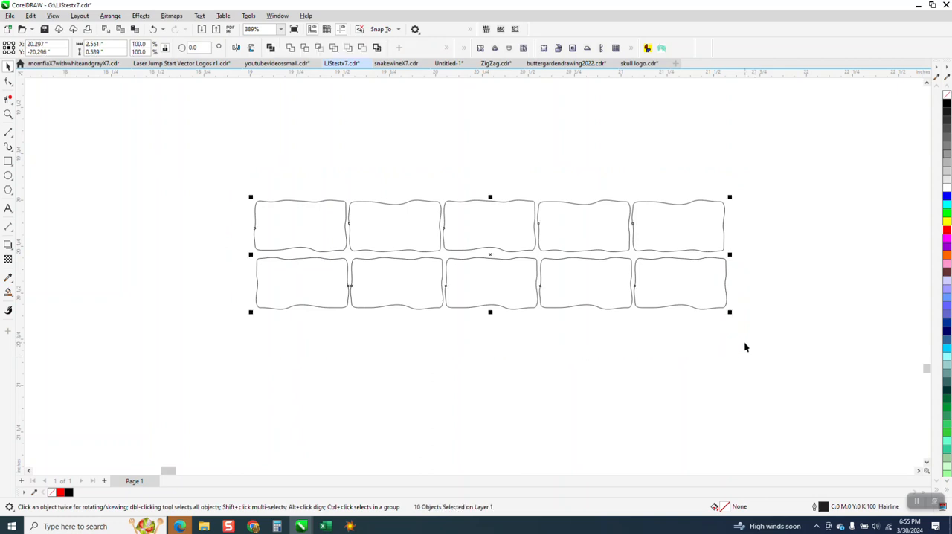
pyautogui.moveTo(494, 255); pyautogui.dragTo(497, 368)
pyautogui.moveTo(240, 241); pyautogui.dragTo(742, 345)
pyautogui.moveTo(496, 282); pyautogui.dragTo(466, 279)
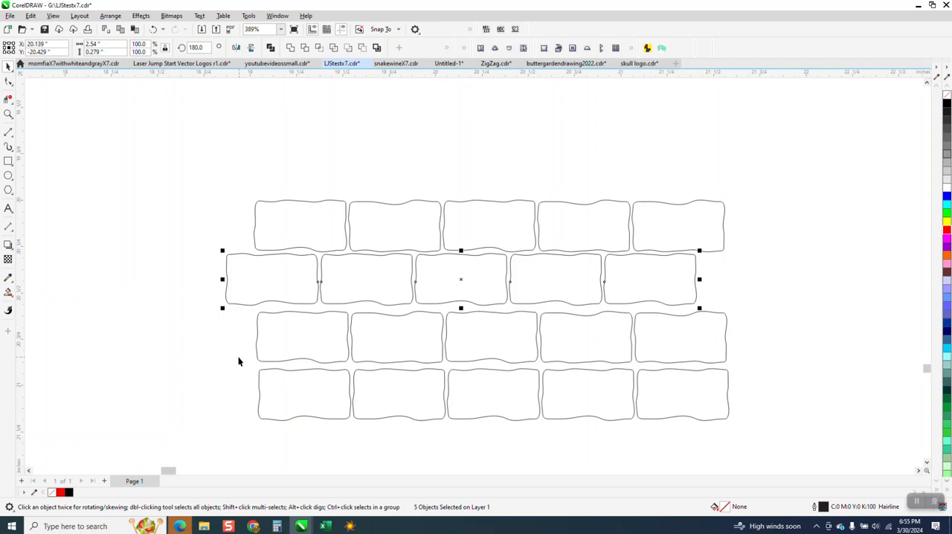
pyautogui.moveTo(238, 362); pyautogui.dragTo(795, 454)
pyautogui.moveTo(640, 400); pyautogui.dragTo(605, 397)
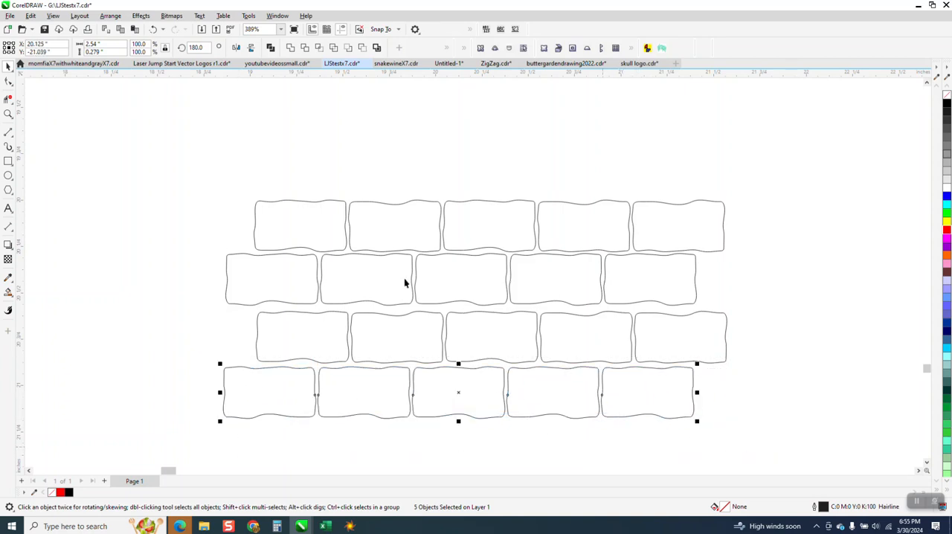
# Step: Copy all four brick rows directly below, offset slightly to the left, for an eight-row block
pyautogui.scroll(-4, 398, 245)
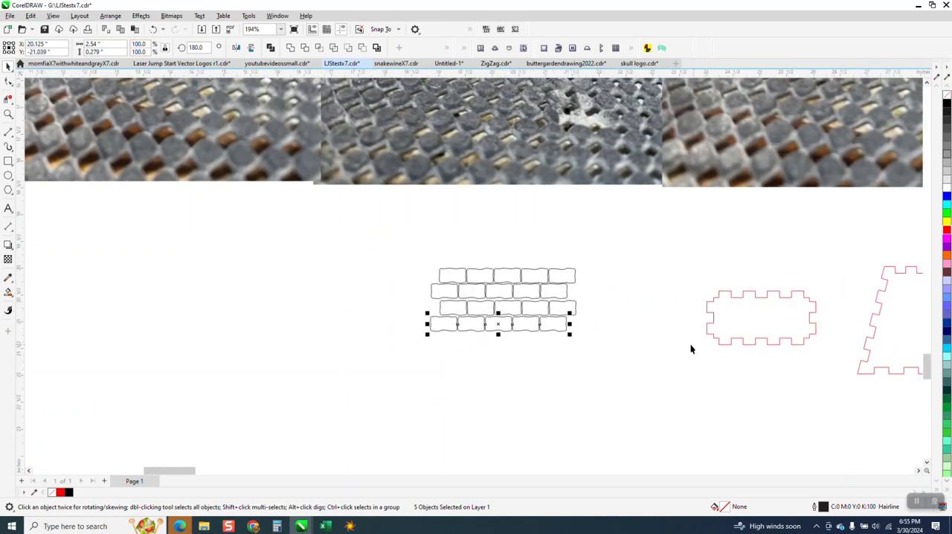
pyautogui.moveTo(408, 249); pyautogui.dragTo(492, 311)
pyautogui.moveTo(615, 372); pyautogui.dragTo(617, 370)
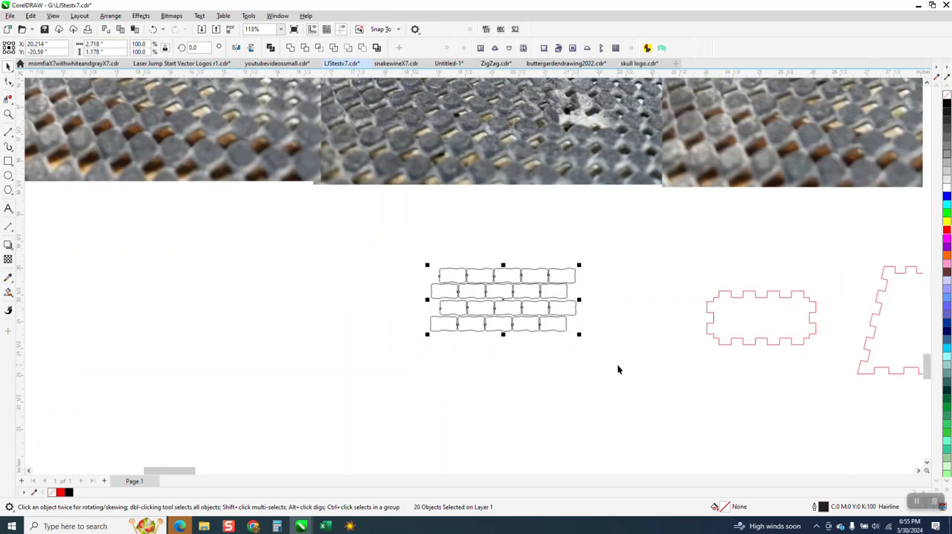
pyautogui.moveTo(504, 304); pyautogui.dragTo(498, 364)
pyautogui.click(401, 367)
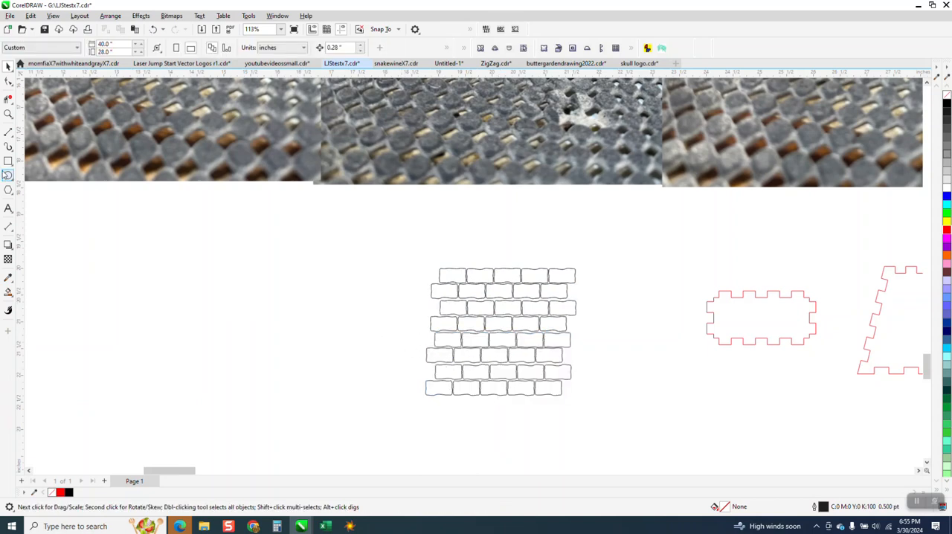
# Step: Select all the bricks in the eight-row block and create a rectangle matching their overall bounds
pyautogui.scroll(-3, 587, 298)
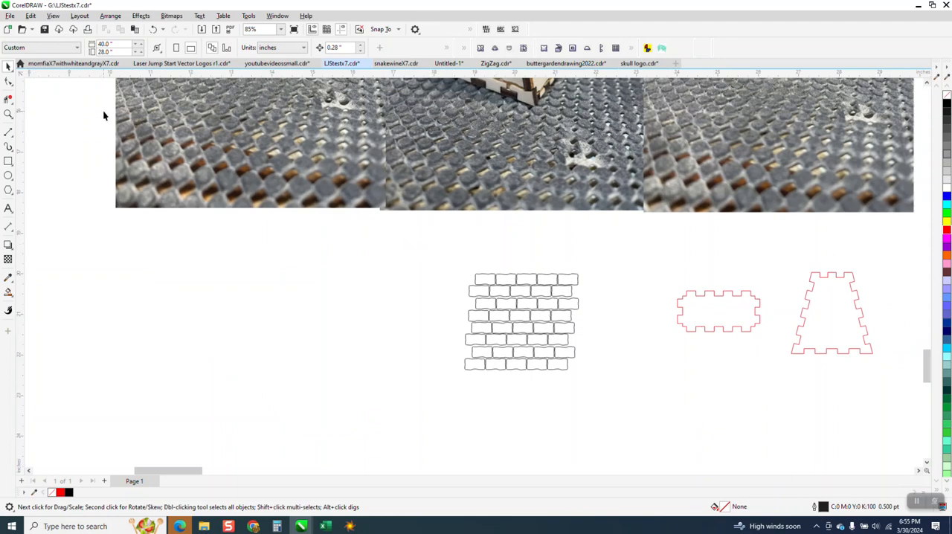
pyautogui.moveTo(404, 227); pyautogui.dragTo(651, 378)
pyautogui.click(8, 114)
pyautogui.moveTo(441, 252); pyautogui.dragTo(676, 397)
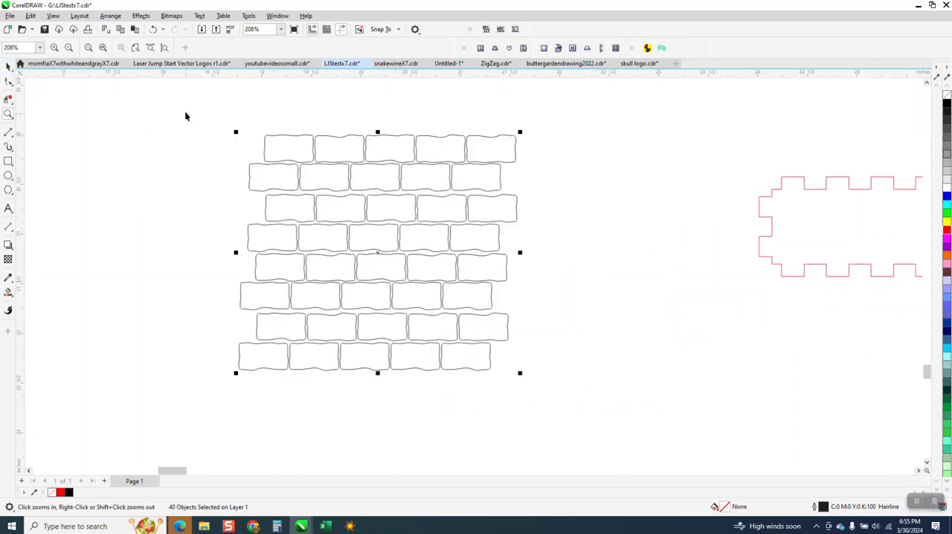
pyautogui.press('space')
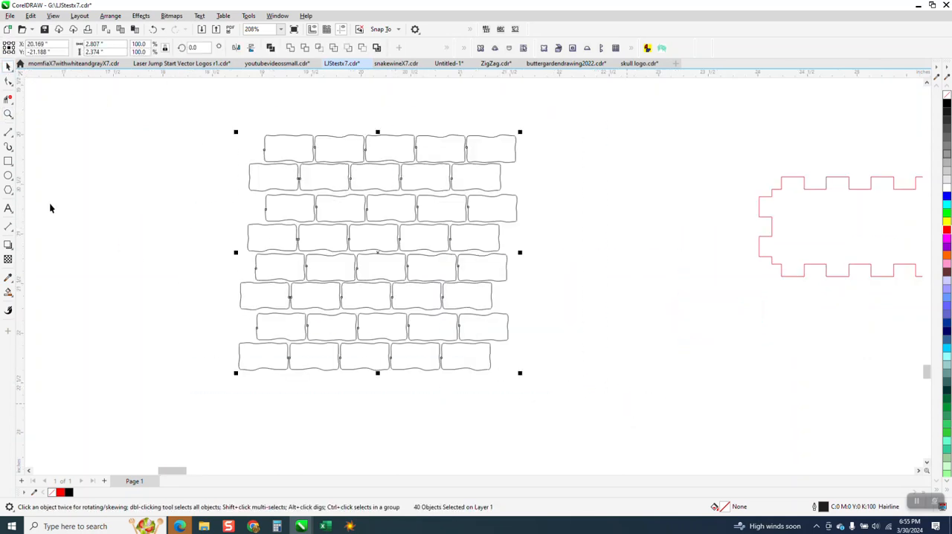
pyautogui.doubleClick(8, 160)
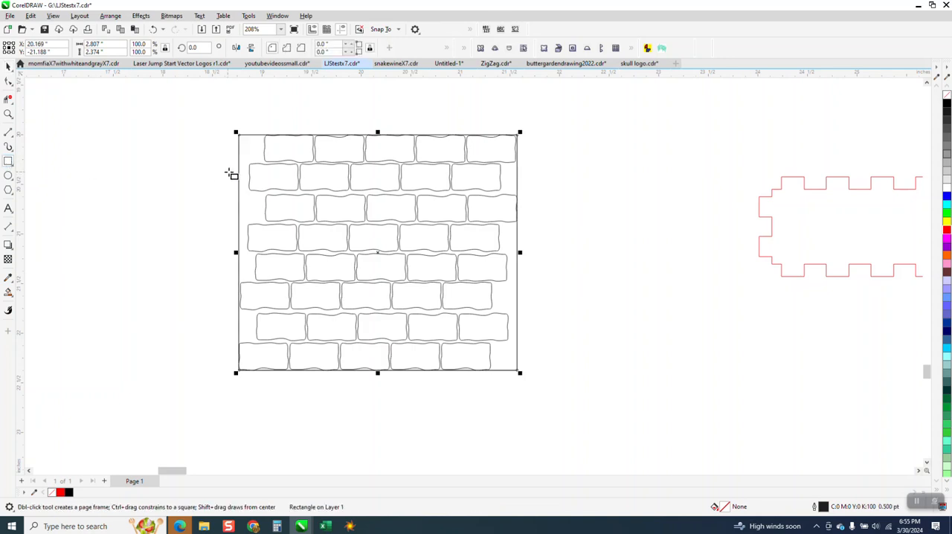
# Step: Stretch the rectangle to 2.5 inches high, shift it about 0.22 inches to the right and narrow it to 2.45 inches
pyautogui.click(8, 66)
pyautogui.moveTo(377, 131); pyautogui.dragTo(377, 126)
pyautogui.moveTo(378, 373); pyautogui.dragTo(378, 379)
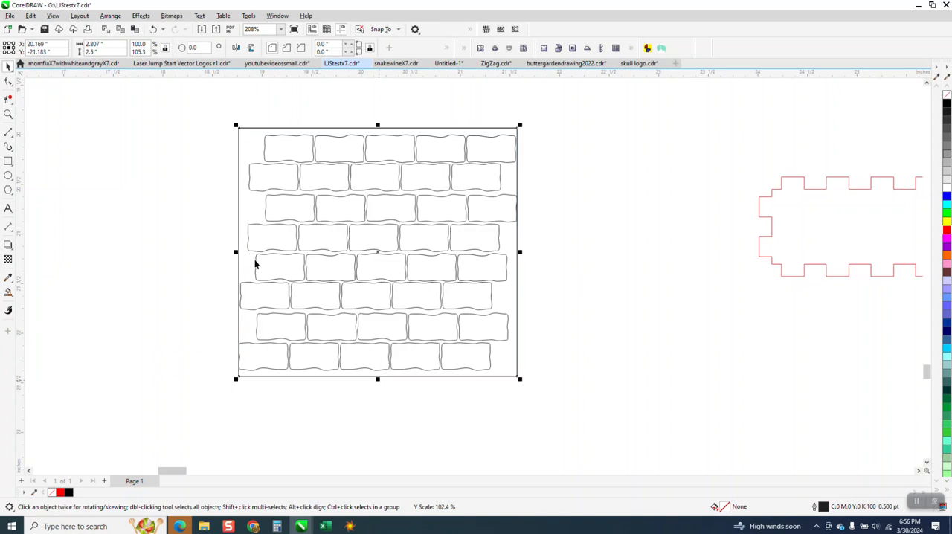
pyautogui.moveTo(236, 253); pyautogui.dragTo(259, 254)
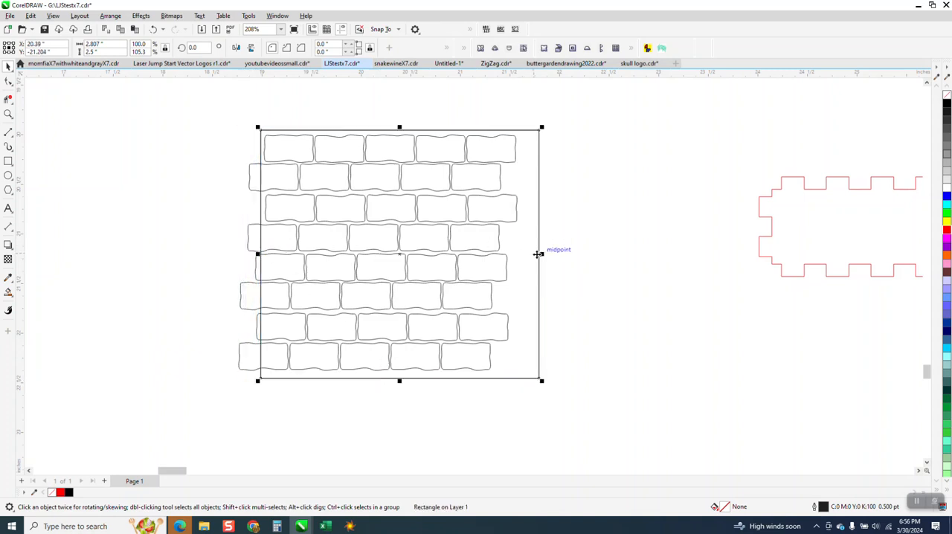
pyautogui.moveTo(543, 255); pyautogui.dragTo(507, 254)
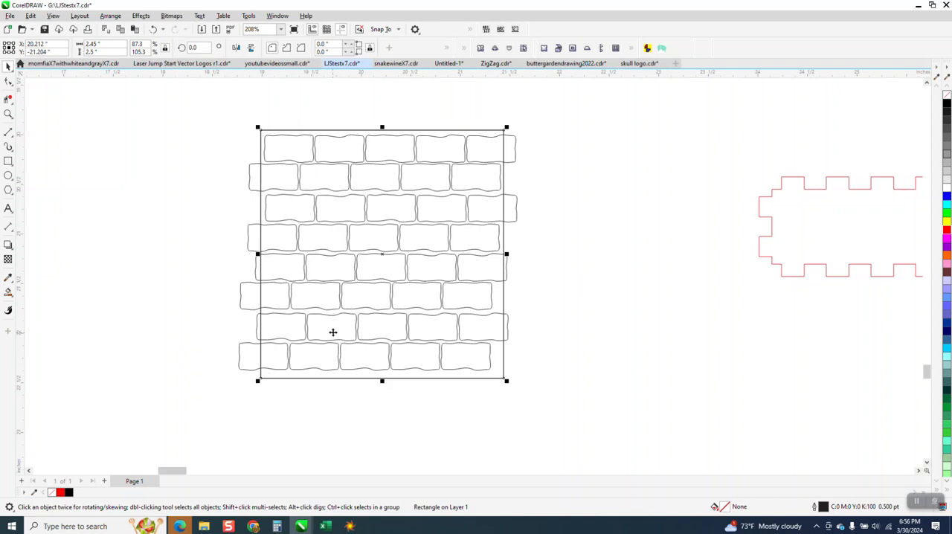
# Step: Set Smart Fill's fill colour to black, try filling the gaps between the bricks inside the rectangle, and undo that fill
pyautogui.click(8, 292)
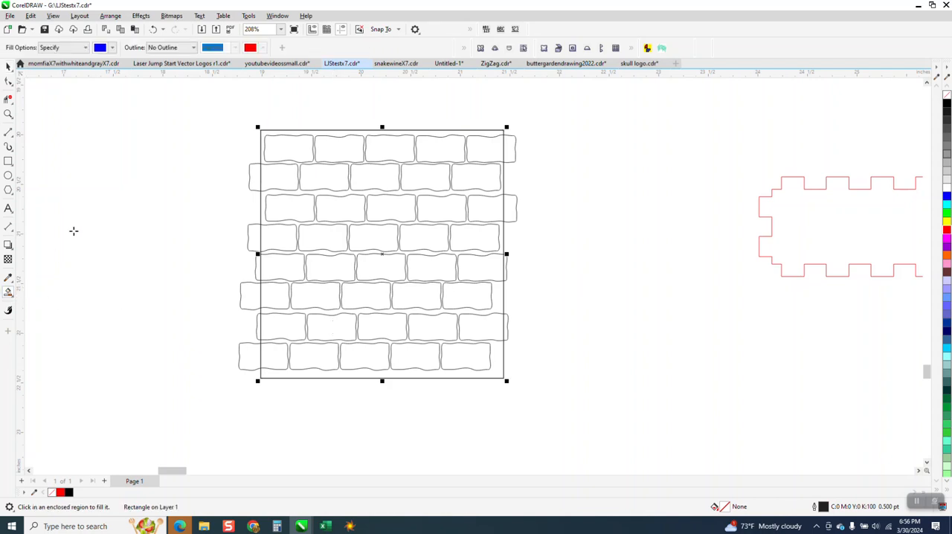
pyautogui.click(113, 47)
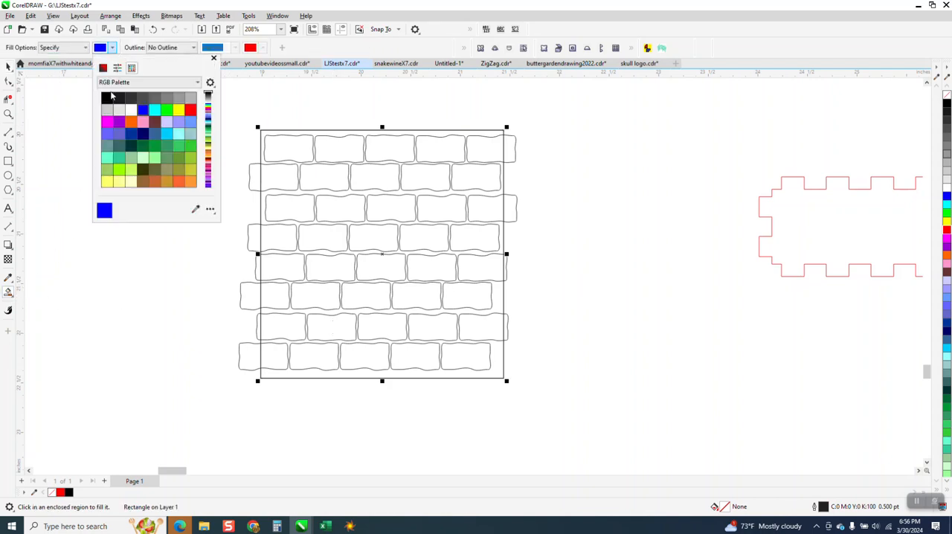
pyautogui.click(107, 98)
pyautogui.click(321, 134)
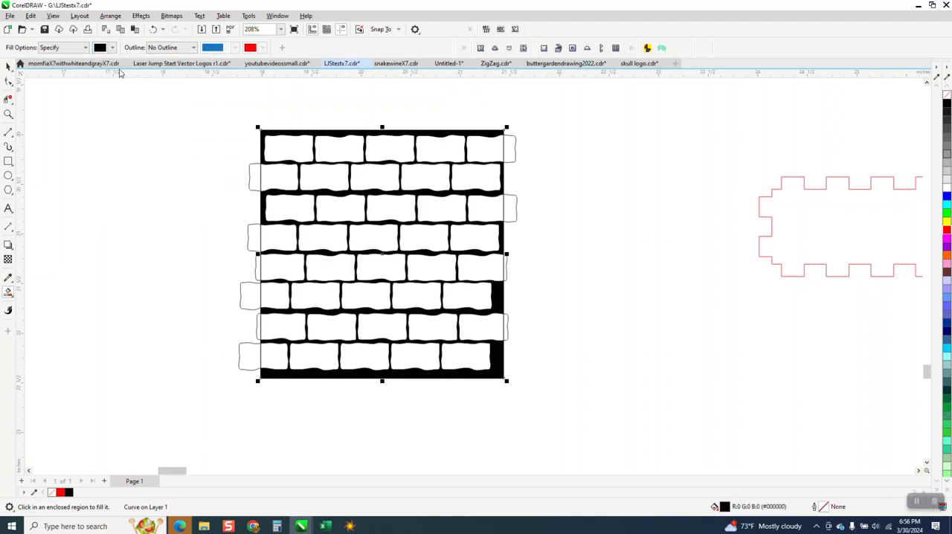
pyautogui.click(153, 29)
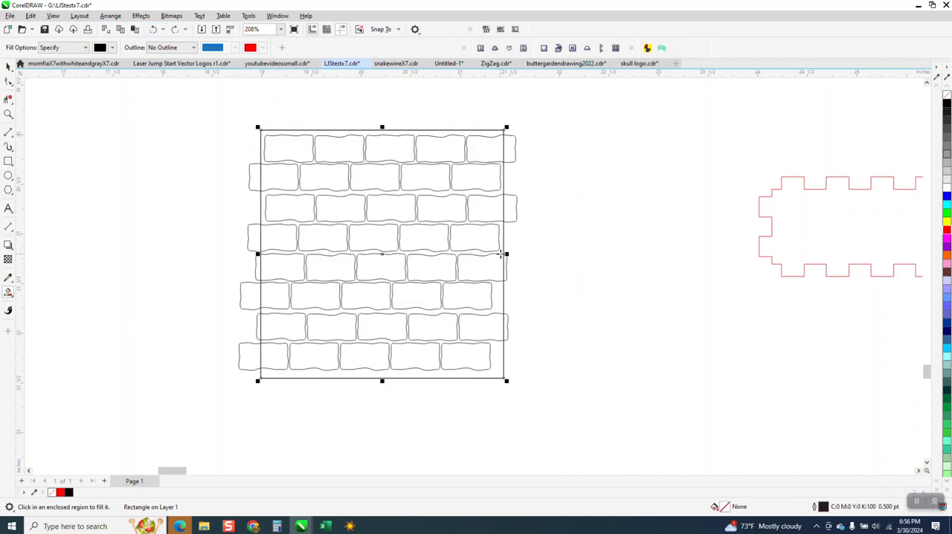
# Step: Narrow the rectangle to 2.34 inches from its right side and smart-fill the gaps between the bricks with black
pyautogui.click(9, 66)
pyautogui.moveTo(506, 254); pyautogui.dragTo(496, 253)
pyautogui.click(8, 292)
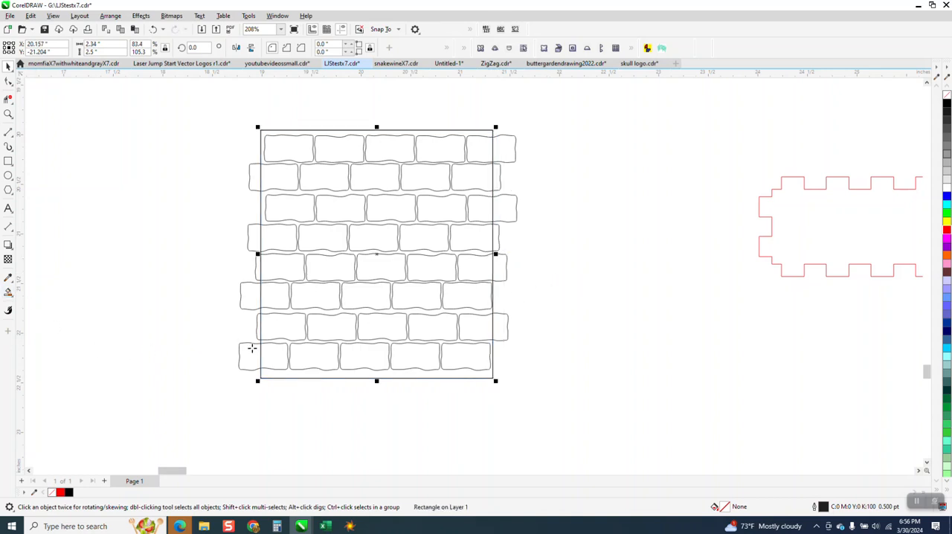
pyautogui.click(292, 372)
pyautogui.scroll(-1, 290, 366)
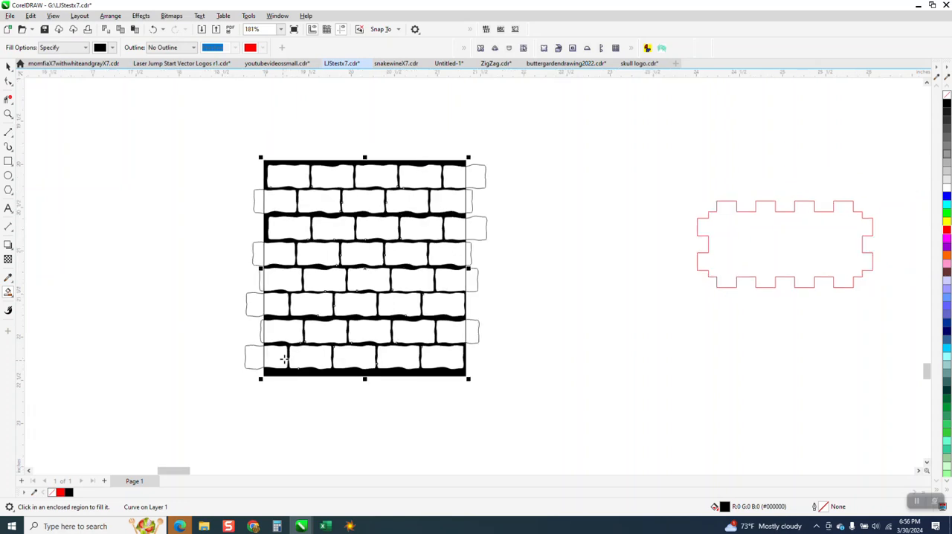
# Step: Move the black mortar pattern below the tabbed panels and delete the original bricks together with their rectangle
pyautogui.scroll(-2, 239, 330)
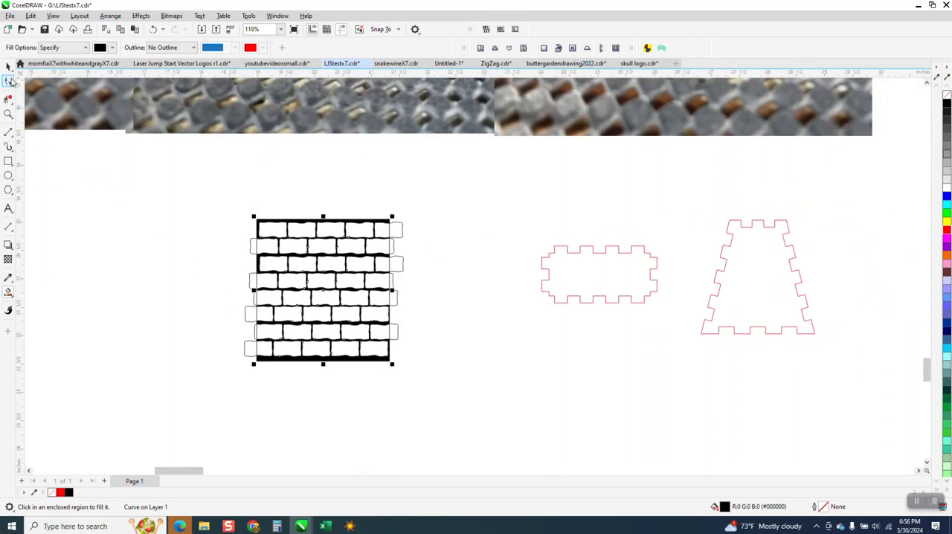
pyautogui.click(8, 65)
pyautogui.scroll(-4, 276, 287)
pyautogui.moveTo(287, 281); pyautogui.dragTo(513, 377)
pyautogui.moveTo(213, 220); pyautogui.dragTo(388, 364)
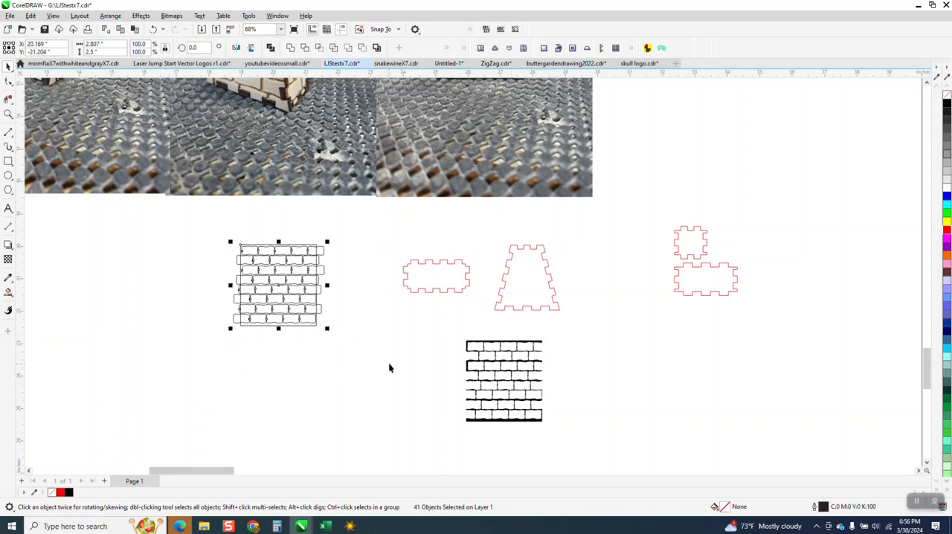
pyautogui.press('Delete')
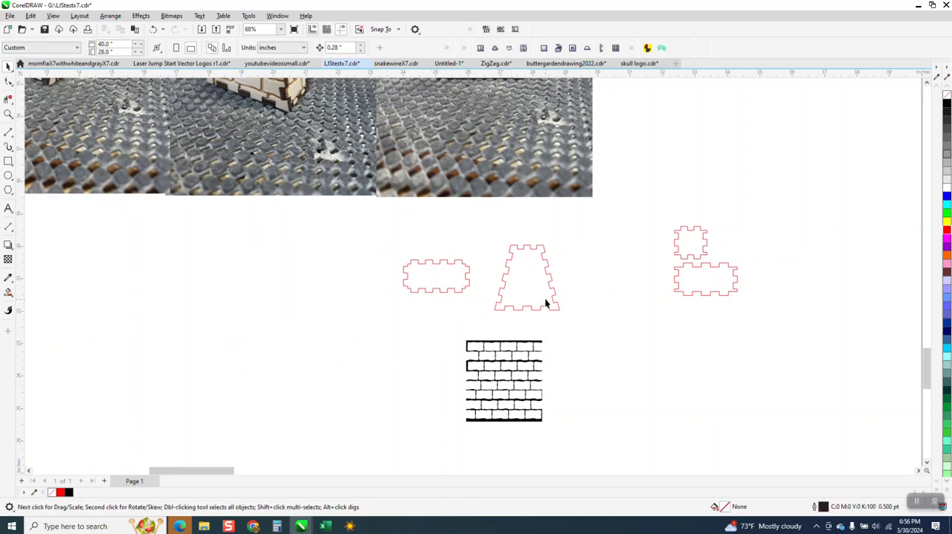
# Step: Rotate the 2.034 by 1.004 inch tabbed panel beside the tapered one by 90 degrees
pyautogui.click(419, 265)
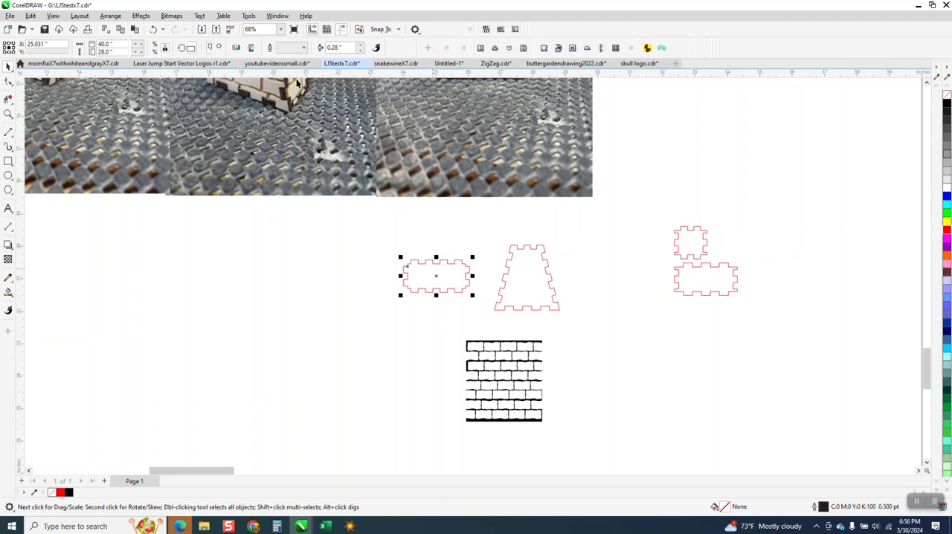
pyautogui.click(195, 48)
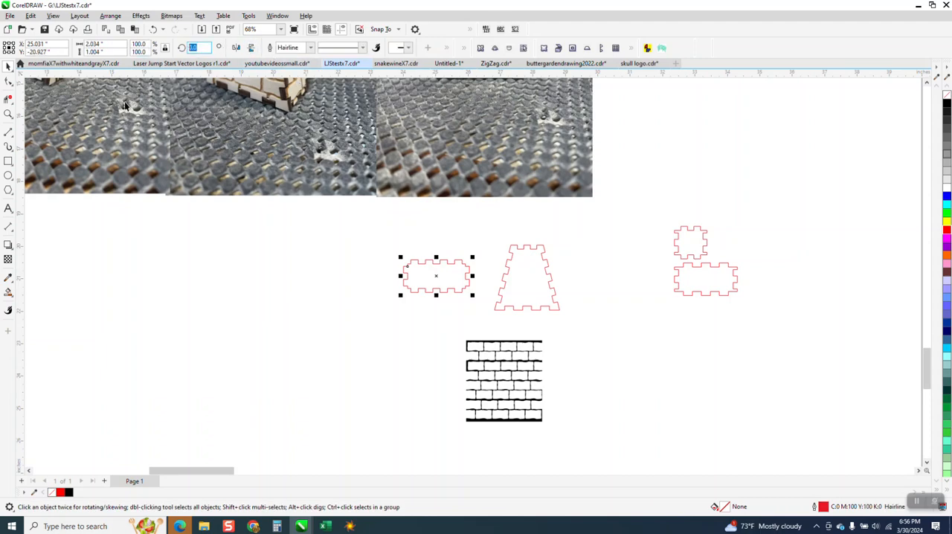
pyautogui.write('90')
pyautogui.press('Return')
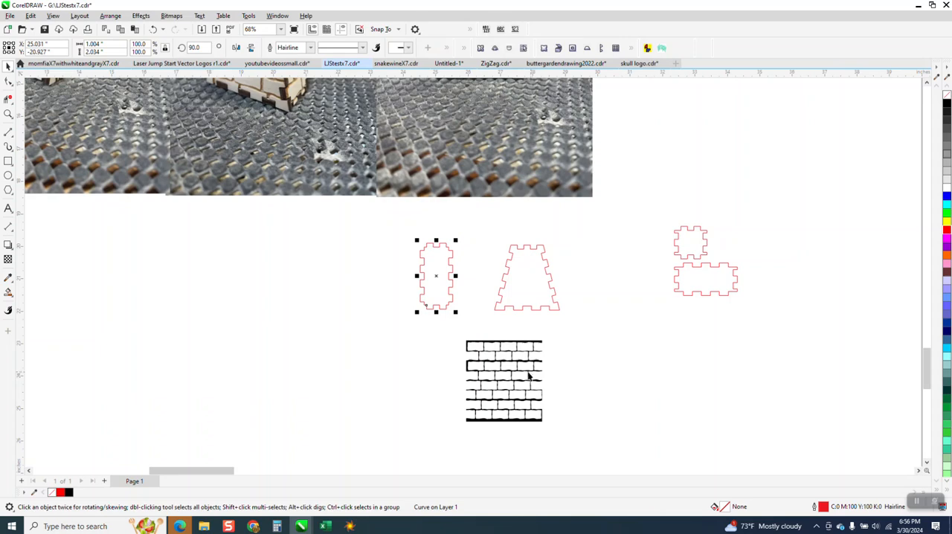
# Step: Move the black brick pattern over the tapered panel and place a copy over the rotated panel
pyautogui.click(537, 323)
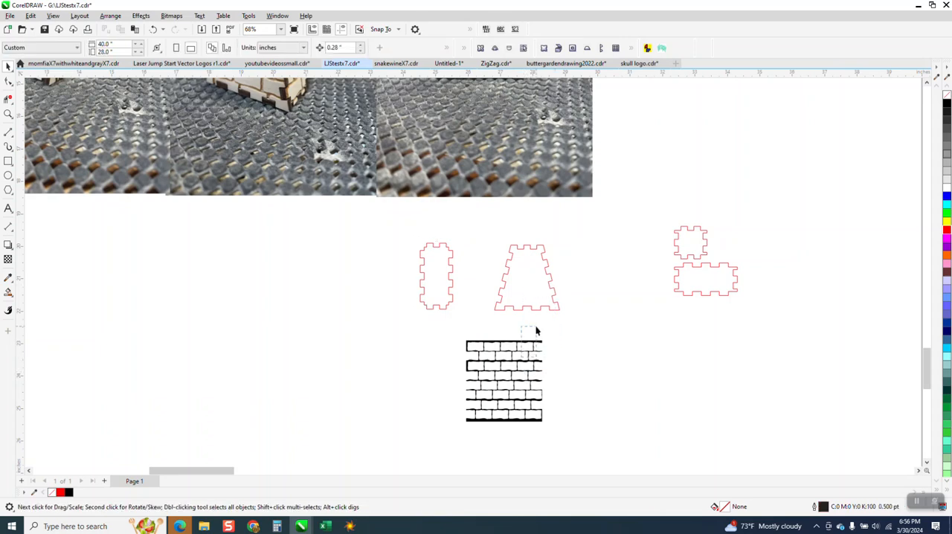
pyautogui.click(525, 345)
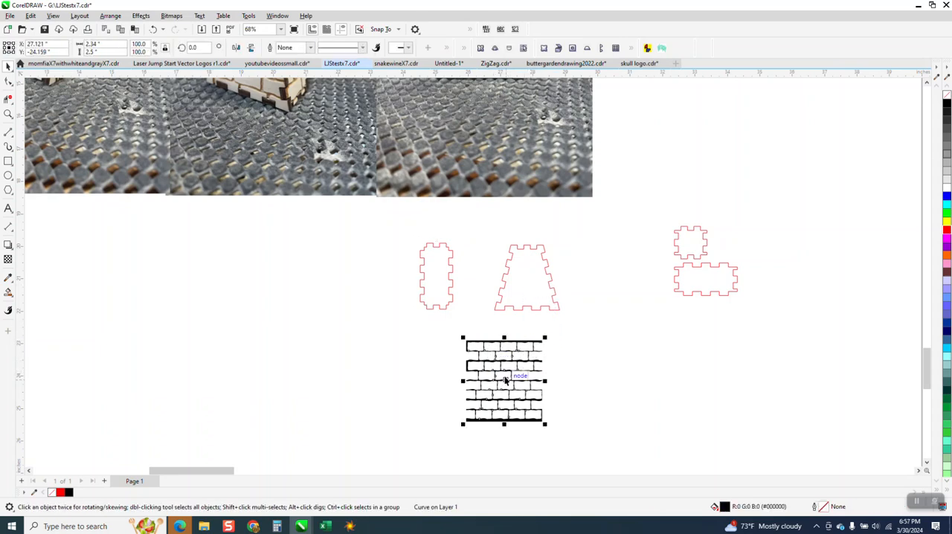
pyautogui.moveTo(503, 379); pyautogui.dragTo(520, 276)
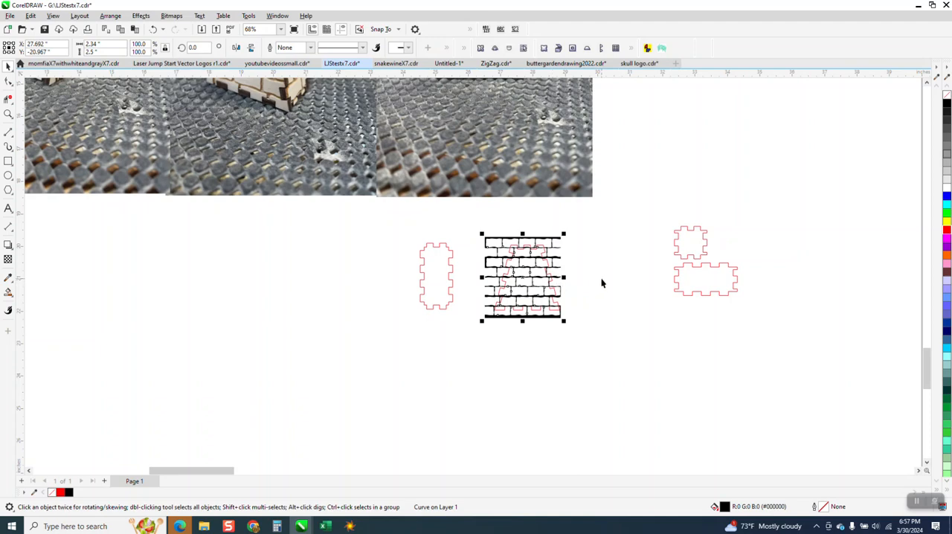
pyautogui.moveTo(519, 284); pyautogui.dragTo(439, 281)
# Step: Intersect the tapered panel with the brick pattern on it, nudging the result down to check it and back up
pyautogui.moveTo(475, 219); pyautogui.dragTo(623, 347)
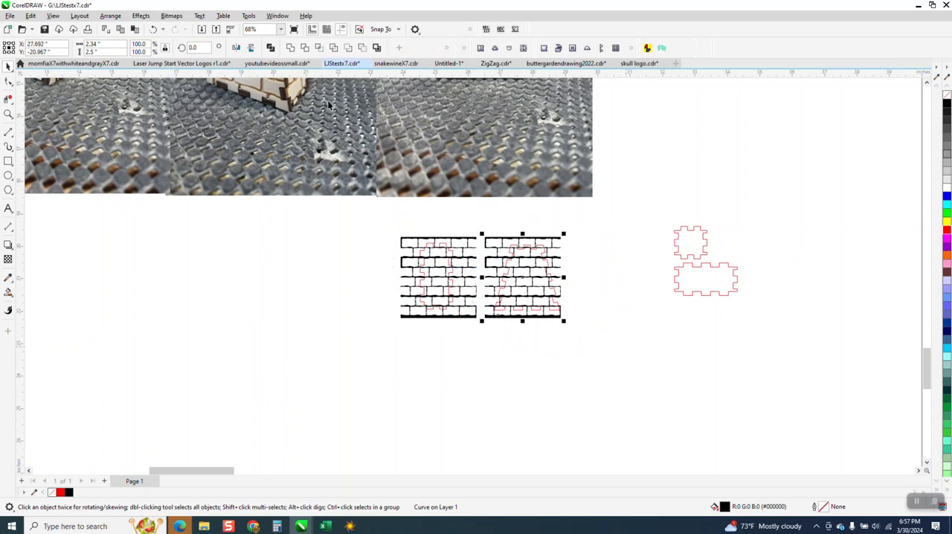
pyautogui.click(312, 48)
pyautogui.press('Down')
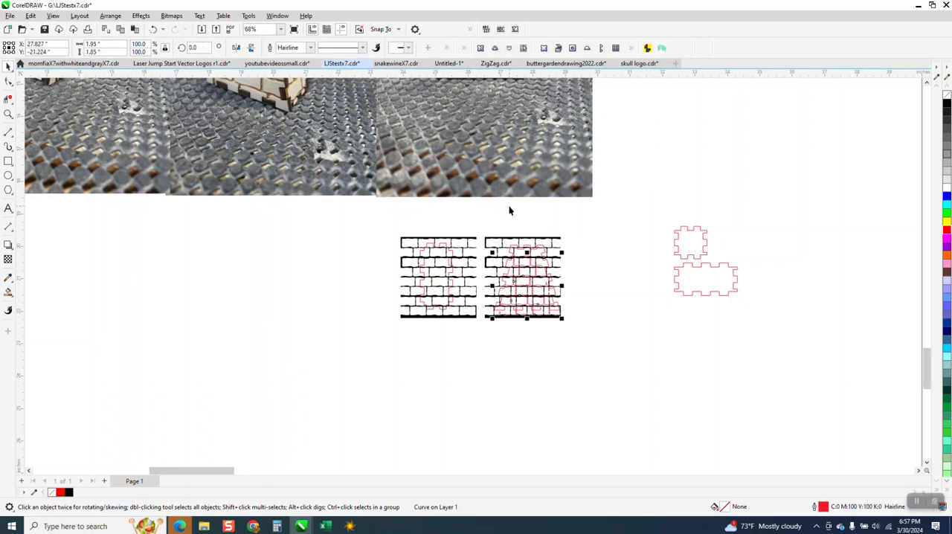
pyautogui.press('Up')
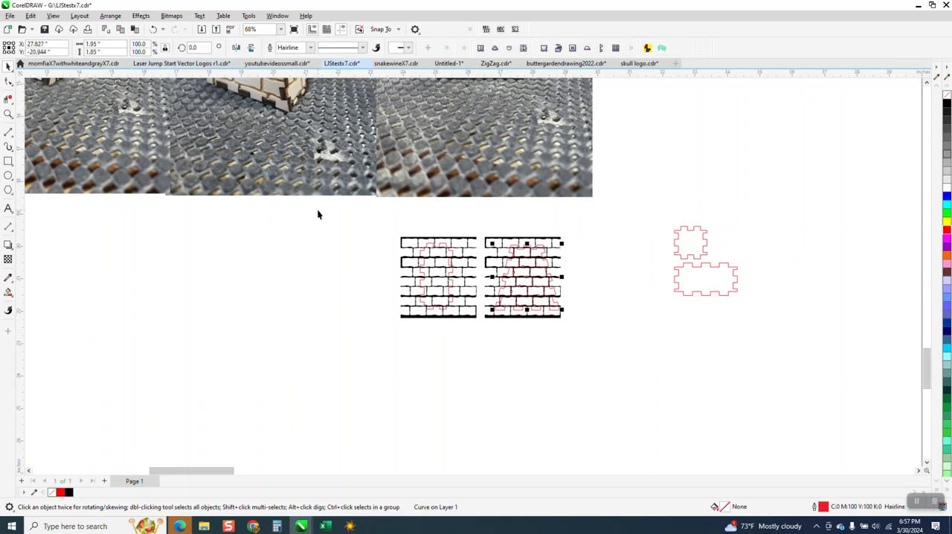
# Step: Set the nudge distance to 2 inches and move the tapered panel's outline 4 inches down
pyautogui.press('Escape')
pyautogui.moveTo(349, 49); pyautogui.dragTo(298, 50)
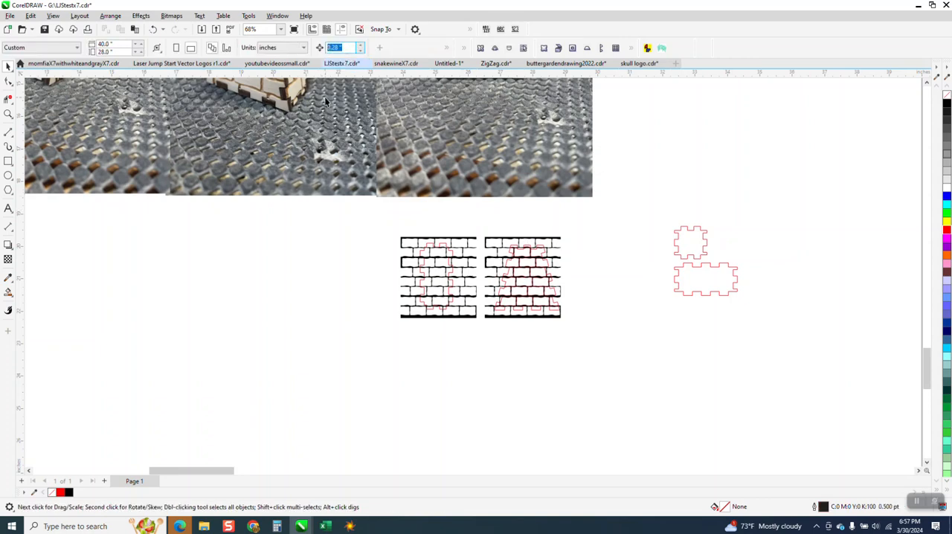
pyautogui.write('2')
pyautogui.click(546, 254)
pyautogui.press('Down')
pyautogui.press('Down')
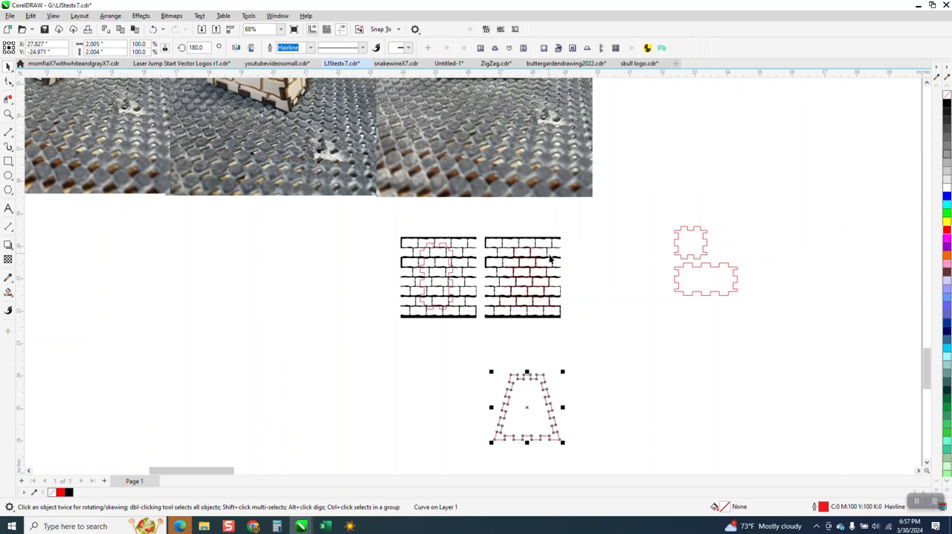
# Step: Move the full black brick pattern off the intersected bricks, 2 inches down and 4 inches to the right
pyautogui.click(533, 262)
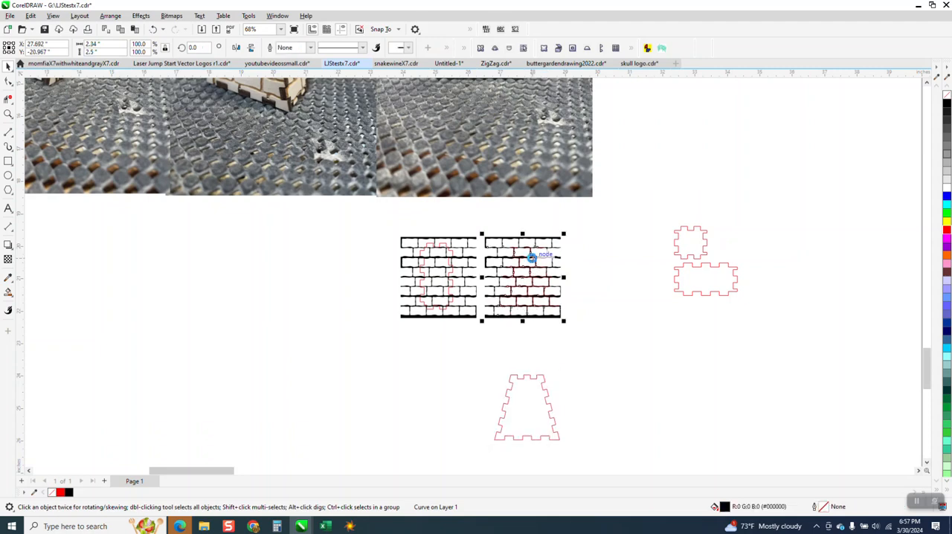
pyautogui.press('Down')
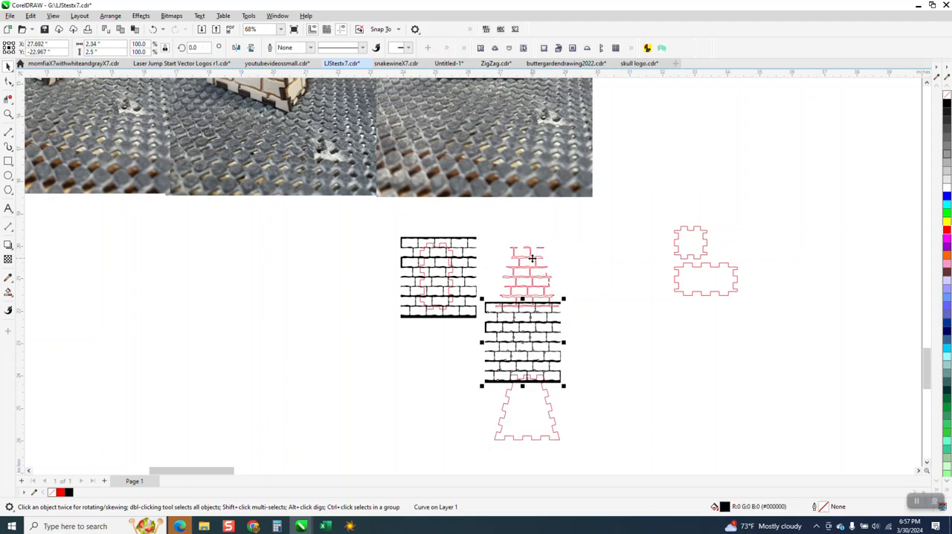
pyautogui.press('Right')
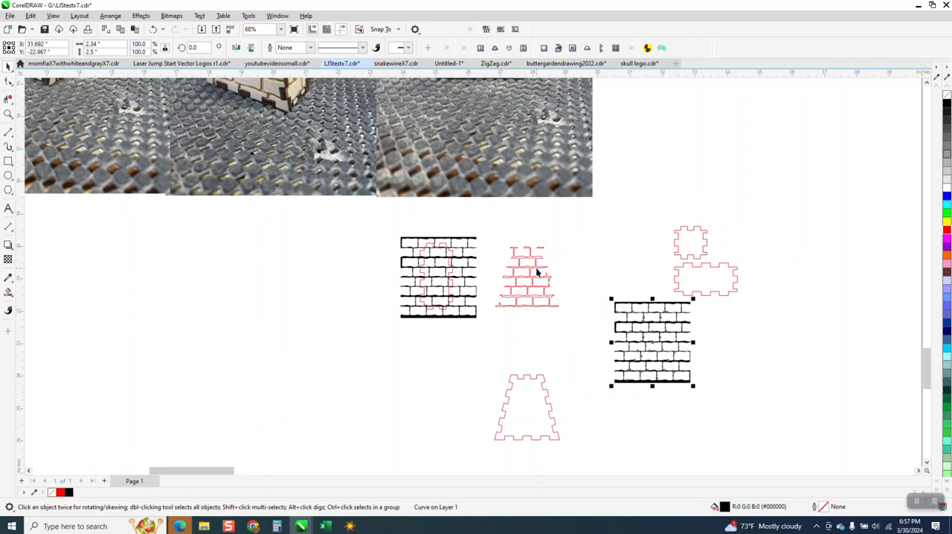
# Step: Move the intersected red brick pattern 4 inches down onto the tapered panel's outline
pyautogui.click(537, 270)
pyautogui.press('Down')
# Step: Intersect the rotated panel with its brick pattern and move the resulting bricks 4 inches down
pyautogui.press('Down')
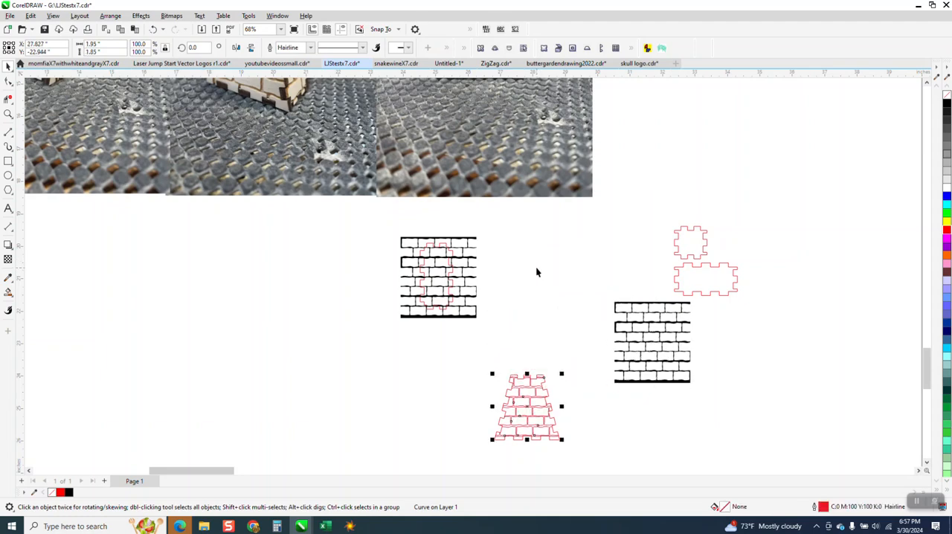
pyautogui.moveTo(381, 216); pyautogui.dragTo(516, 329)
pyautogui.click(319, 48)
pyautogui.press('Down')
pyautogui.press('Down')
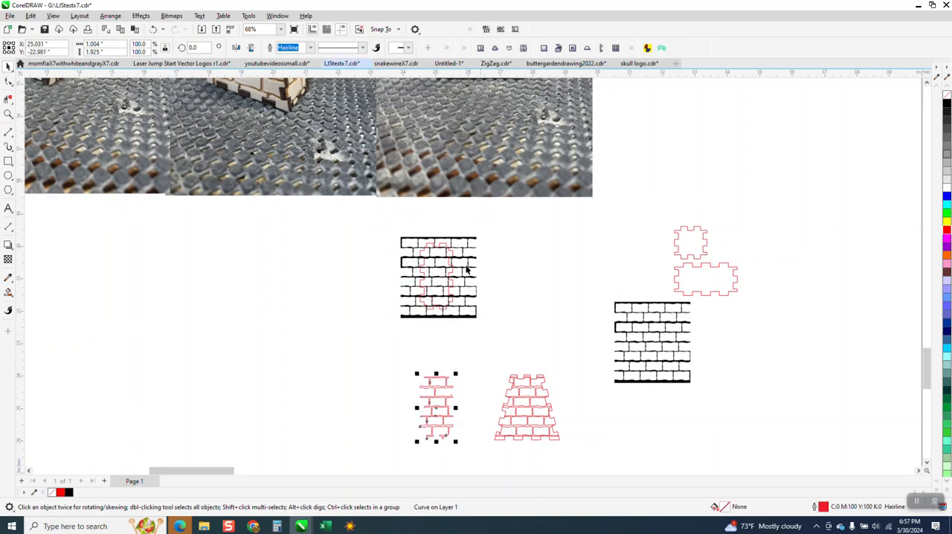
# Step: Move the full black brick pattern 4 inches to the left, off the rotated panel's outline
pyautogui.click(452, 271)
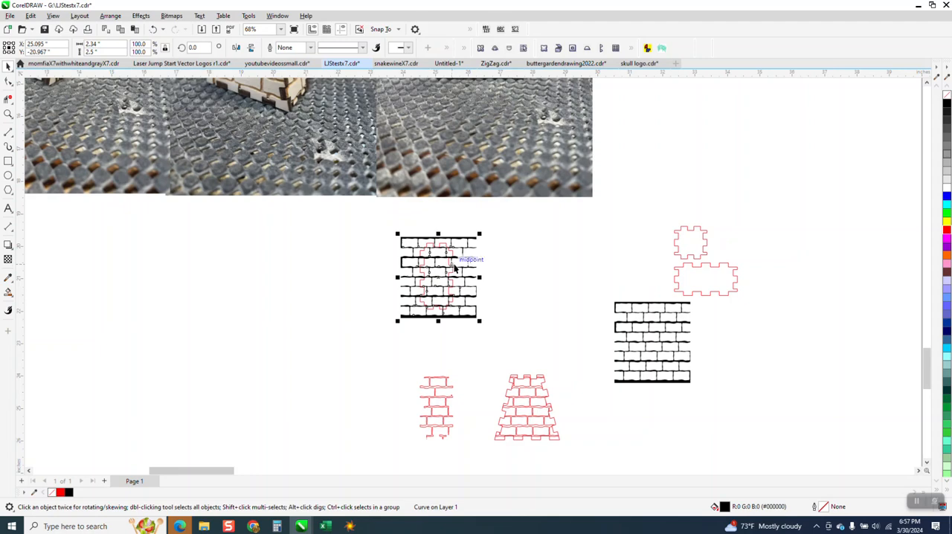
pyautogui.press('Left')
pyautogui.press('Left')
pyautogui.press('Escape')
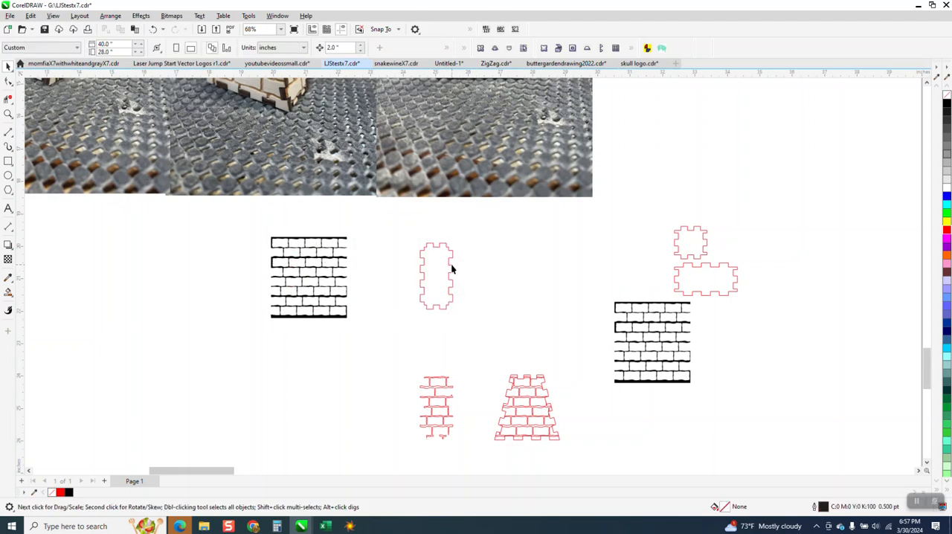
# Step: Move the rotated panel's outline 4 inches down onto its intersected red bricks
pyautogui.click(451, 276)
pyautogui.press('Down')
pyautogui.press('Down')
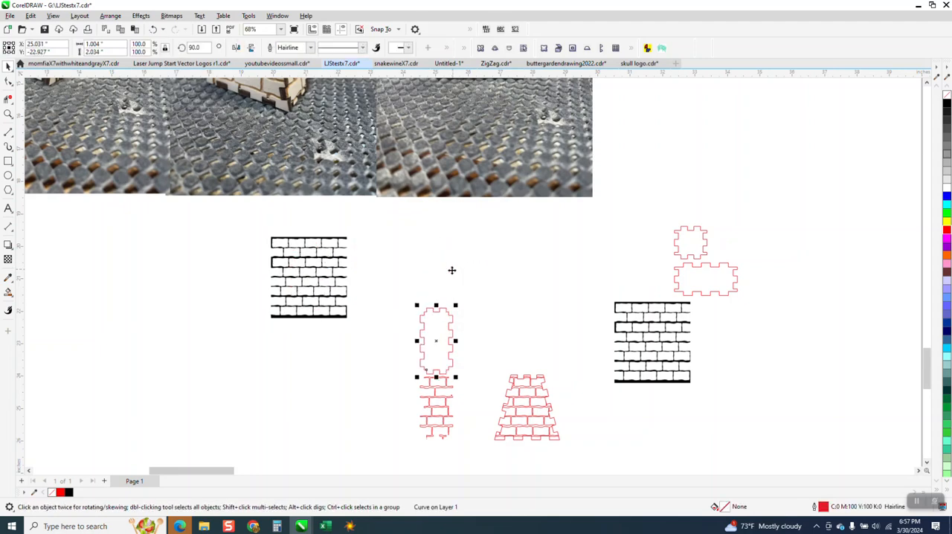
# Step: Smart-fill the mortar lines of the rotated panel with black and no outline
pyautogui.click(8, 114)
pyautogui.moveTo(367, 334); pyautogui.dragTo(648, 471)
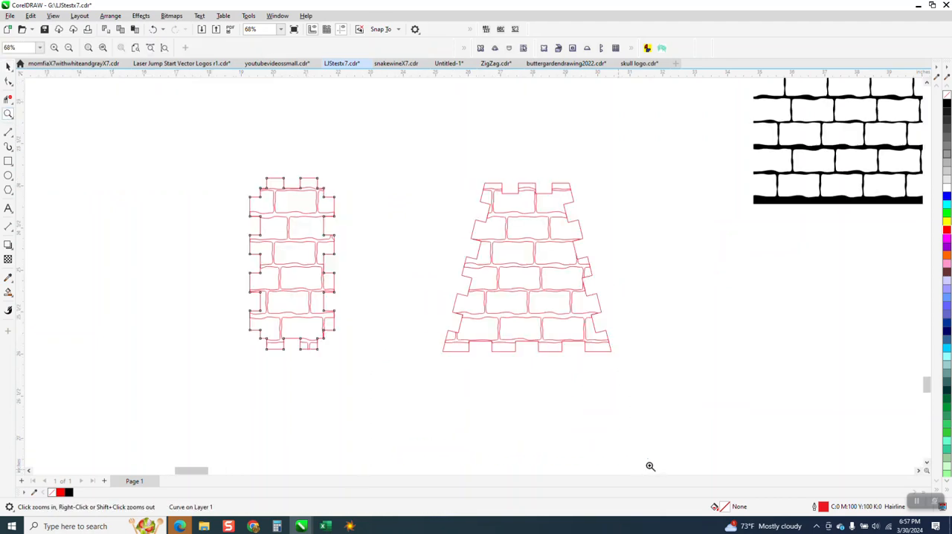
pyautogui.click(8, 66)
pyautogui.click(336, 207)
pyautogui.scroll(-1, 390, 253)
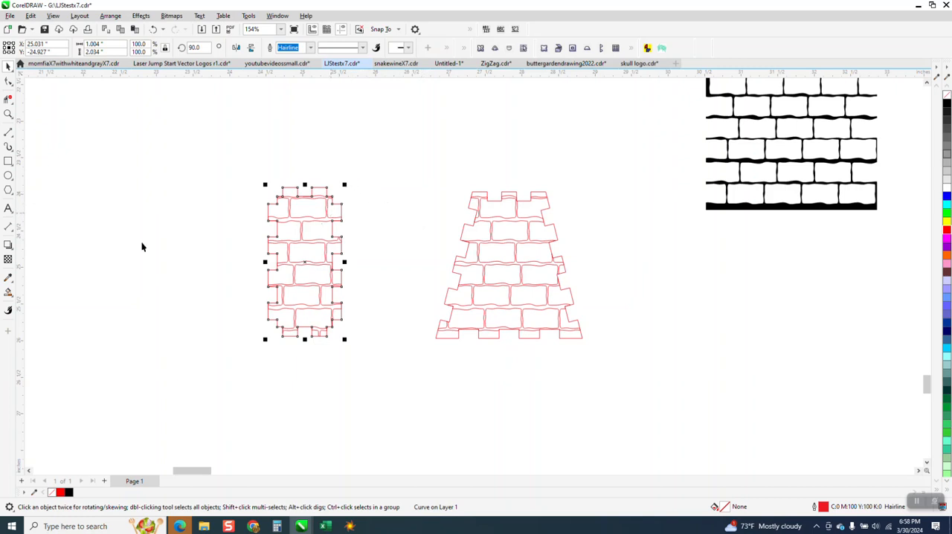
pyautogui.click(8, 292)
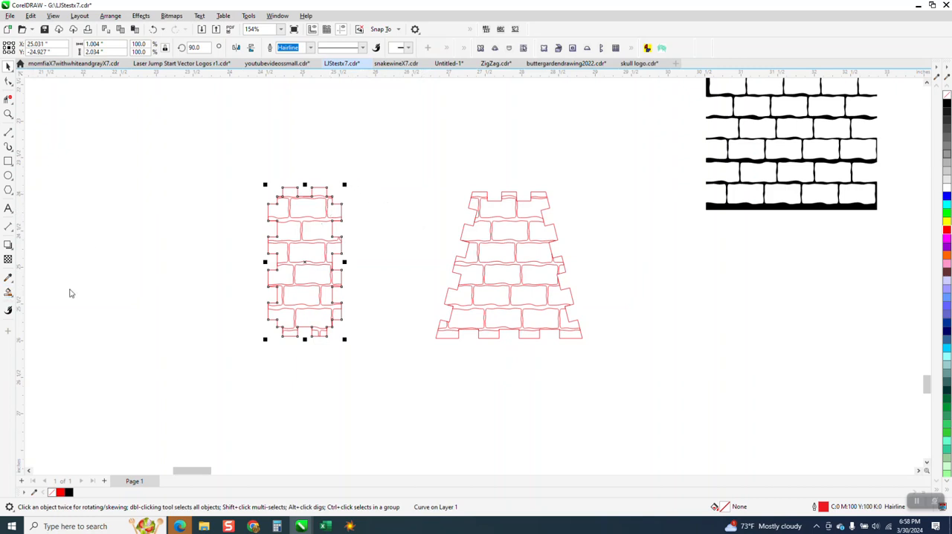
pyautogui.click(303, 240)
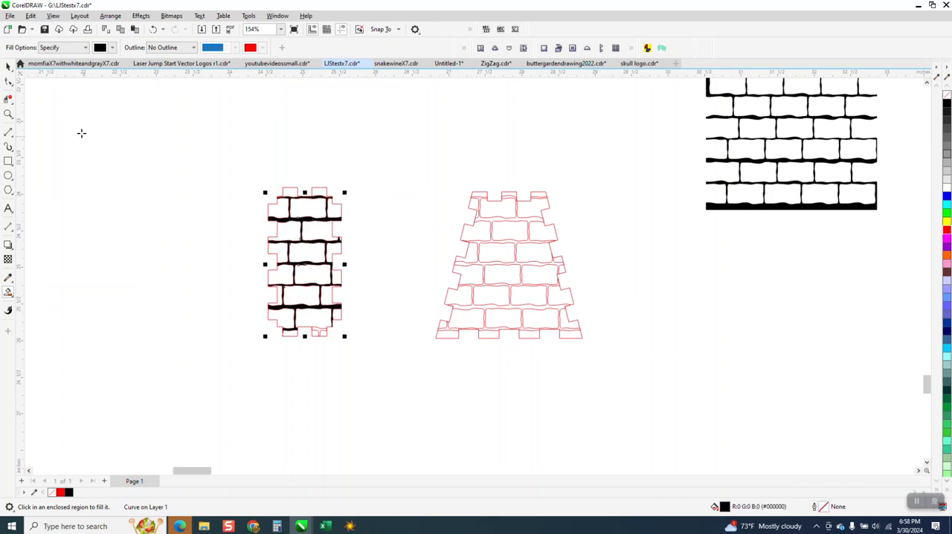
# Step: Move the rotated panel's black mortar fill and outline 2 inches to the left, and delete the red brick lines left behind
pyautogui.click(9, 66)
pyautogui.press('Left')
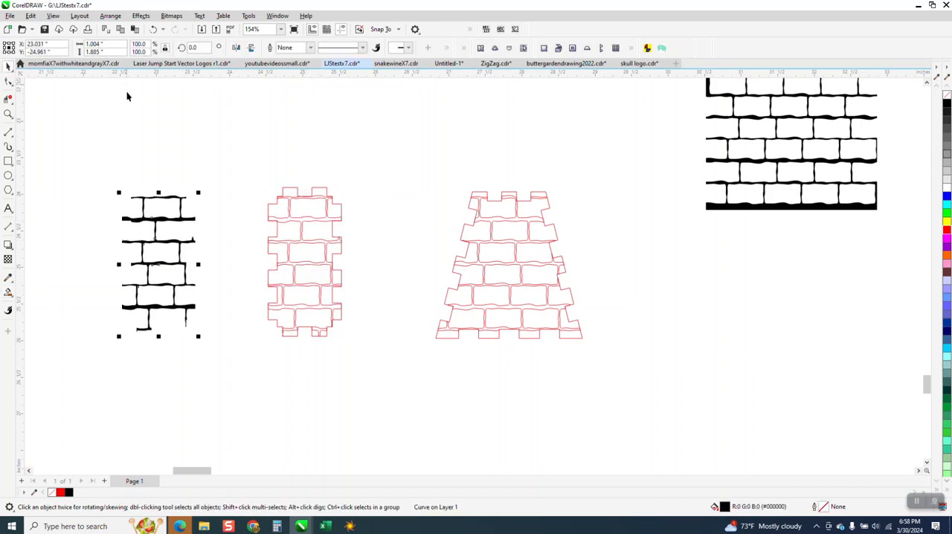
pyautogui.click(292, 171)
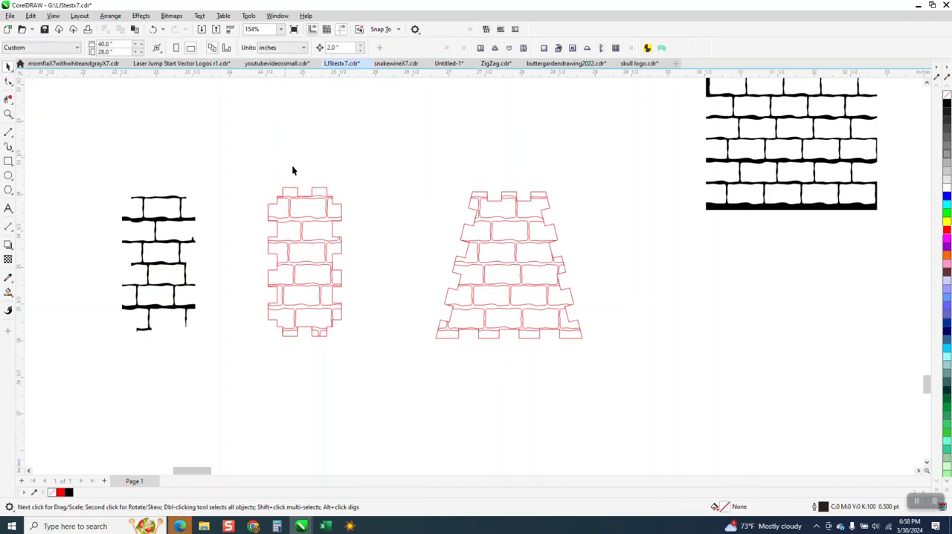
pyautogui.click(319, 193)
pyautogui.press('Left')
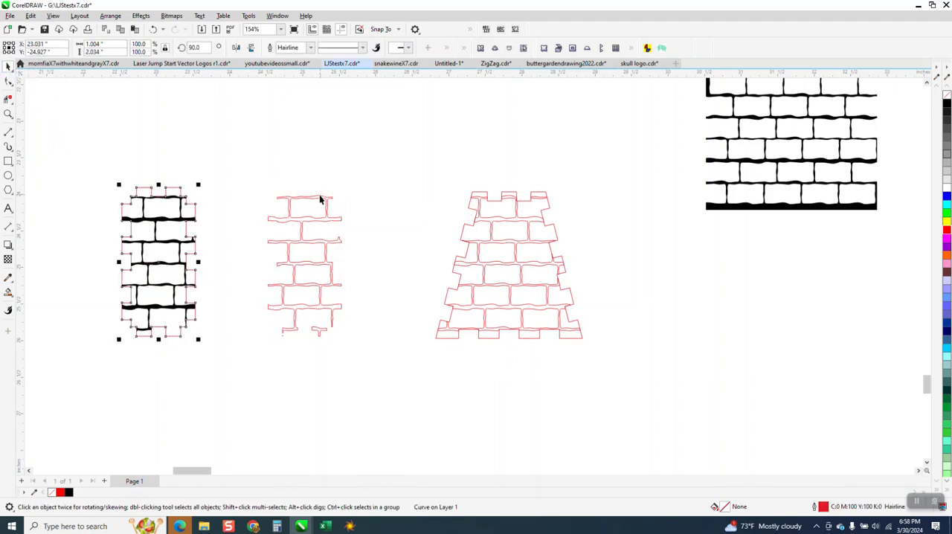
pyautogui.moveTo(258, 158); pyautogui.dragTo(414, 363)
pyautogui.press('Delete')
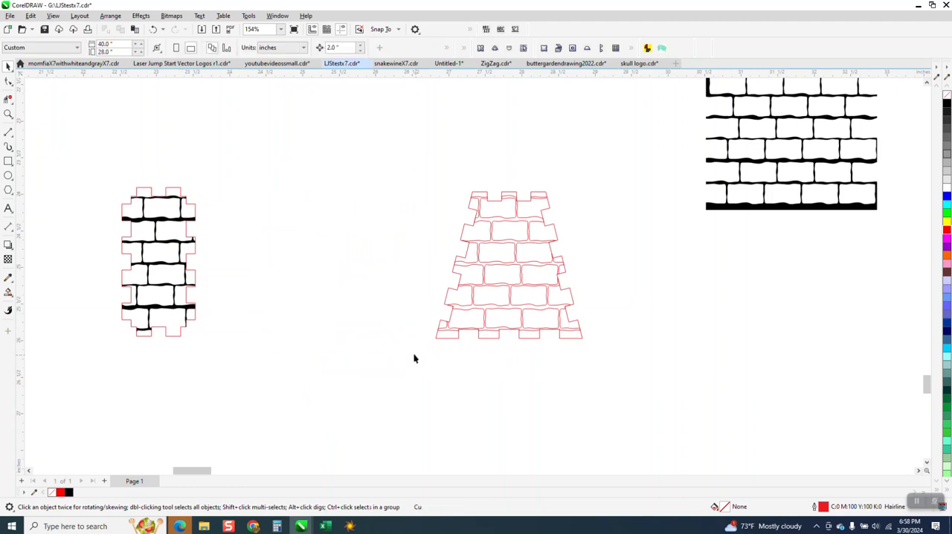
# Step: Smart-fill the tapered panel's mortar lines with black and move the fill and the panel's outline 2 inches to the left
pyautogui.click(8, 291)
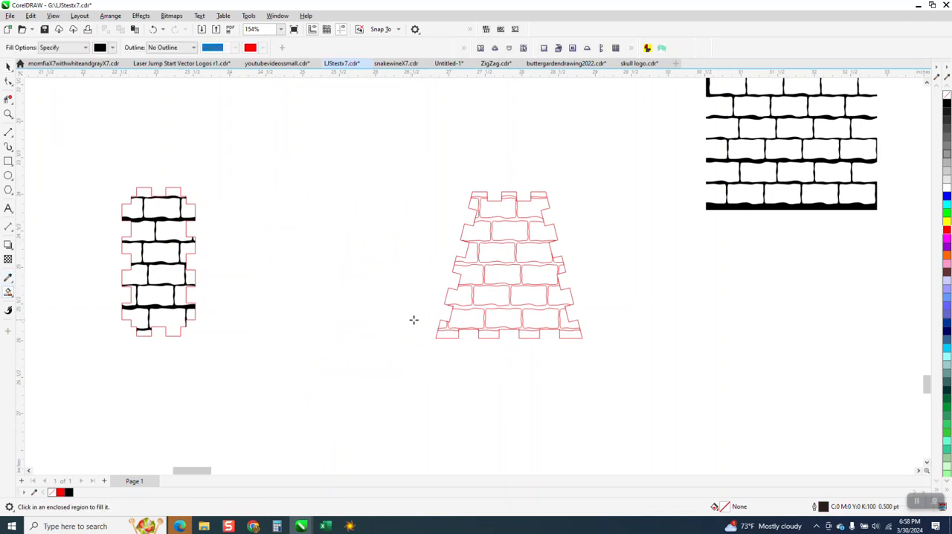
pyautogui.click(484, 307)
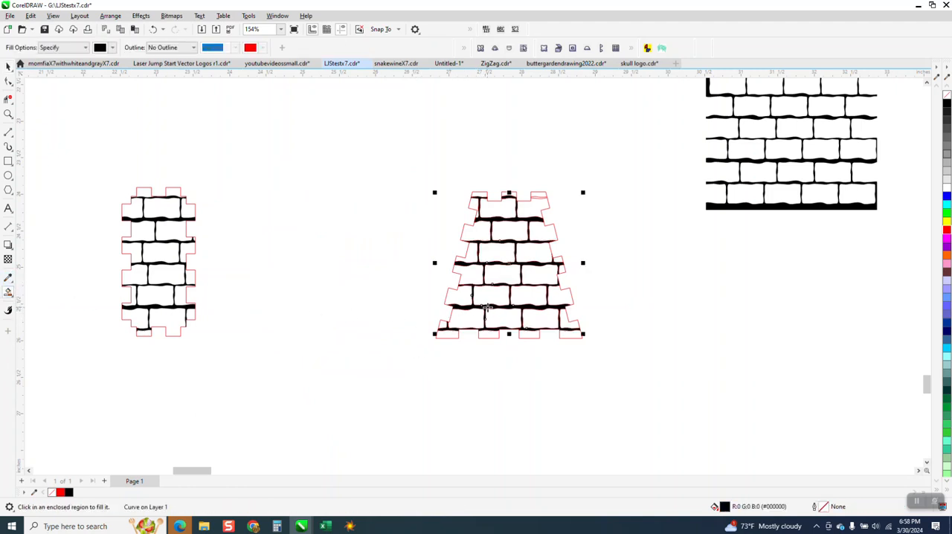
pyautogui.press('Left')
pyautogui.click(8, 66)
pyautogui.click(480, 195)
pyautogui.press('Left')
# Step: Delete the red brick lines left behind from the tapered panel
pyautogui.moveTo(434, 181); pyautogui.dragTo(451, 271)
pyautogui.moveTo(698, 390); pyautogui.dragTo(698, 382)
pyautogui.press('Delete')
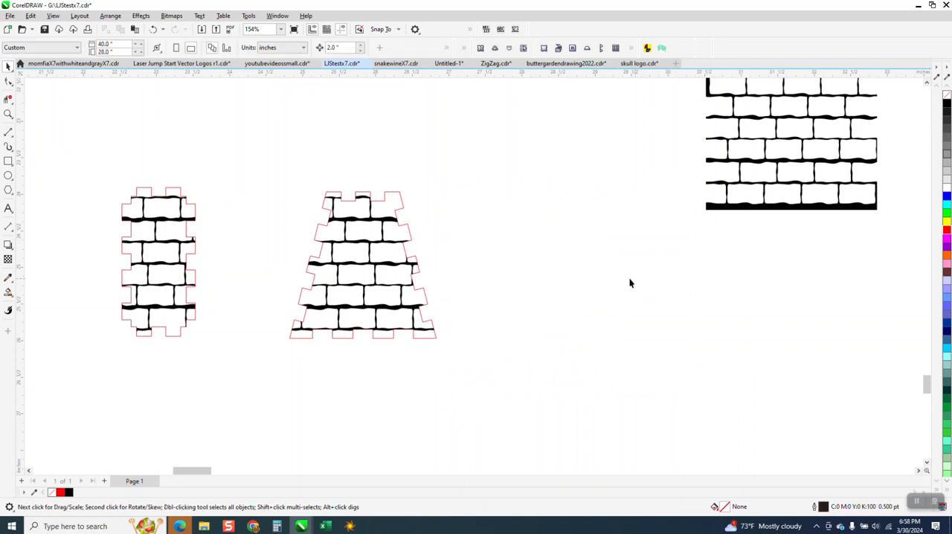
# Step: Duplicate the brick-filled tapered panel and the narrow brick-filled panel, placing each copy beside its original in one row
pyautogui.scroll(-2, 454, 293)
pyautogui.moveTo(518, 363); pyautogui.dragTo(454, 355)
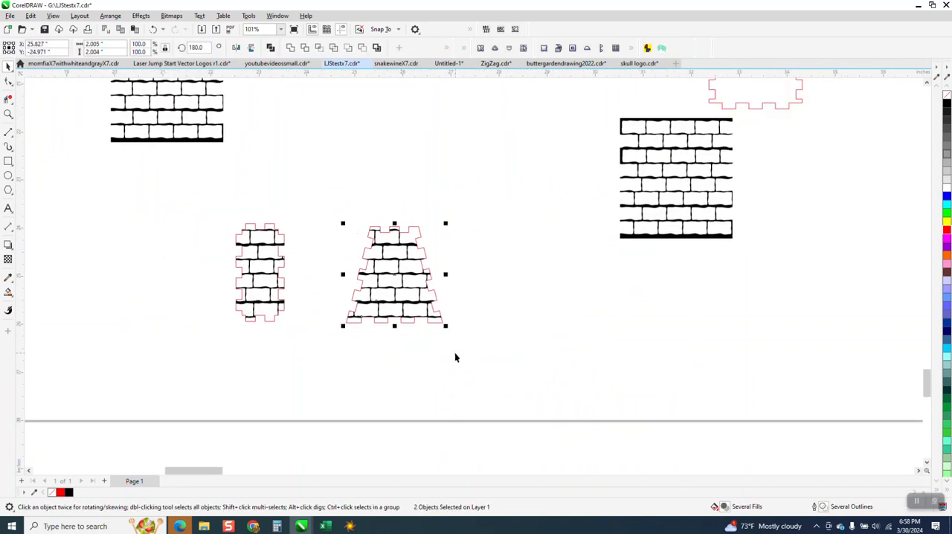
pyautogui.moveTo(402, 284); pyautogui.dragTo(508, 284)
pyautogui.moveTo(206, 202); pyautogui.dragTo(308, 338)
pyautogui.moveTo(261, 276); pyautogui.dragTo(317, 277)
# Step: Move the plain square and rectangular tabbed outlines to just above the row of brick panels
pyautogui.scroll(-2, 358, 401)
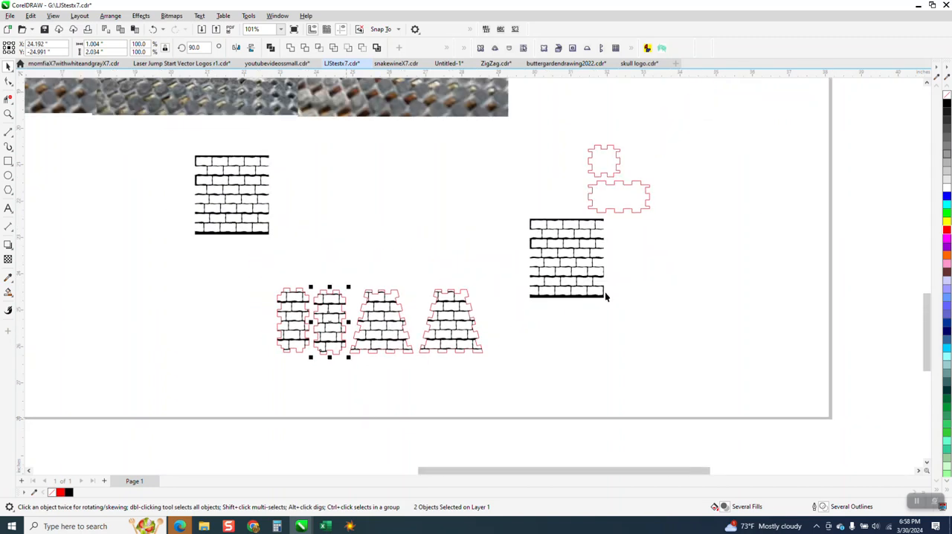
pyautogui.moveTo(615, 149); pyautogui.dragTo(299, 266)
pyautogui.moveTo(615, 206); pyautogui.dragTo(365, 277)
# Step: Delete the two full black brick patterns remaining on either side of the panels
pyautogui.moveTo(530, 183); pyautogui.dragTo(665, 350)
pyautogui.click(568, 276)
pyautogui.press('Delete')
pyautogui.click(202, 195)
pyautogui.press('Delete')
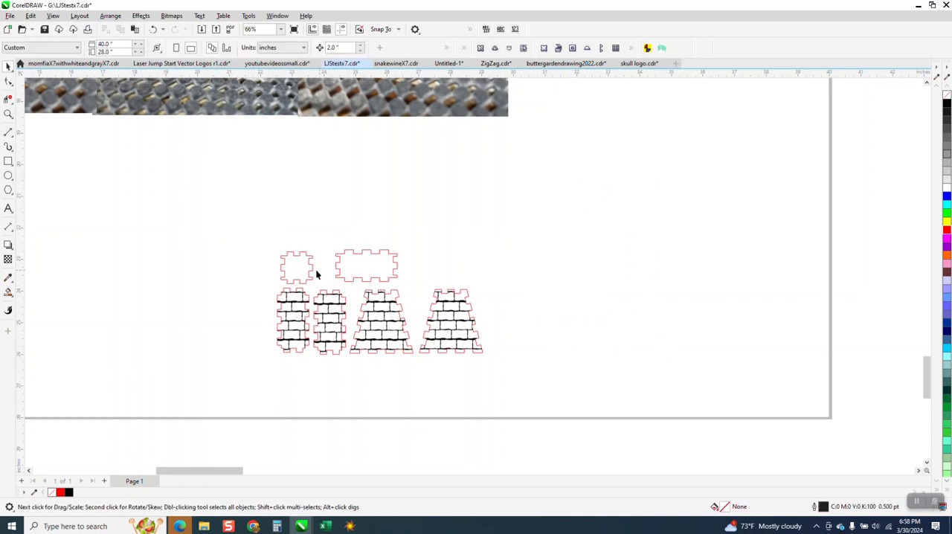
# Step: Examine the photos of the assembled brick box and compare them with the finished panel layout
pyautogui.scroll(-1, 315, 275)
pyautogui.scroll(-1, 293, 180)
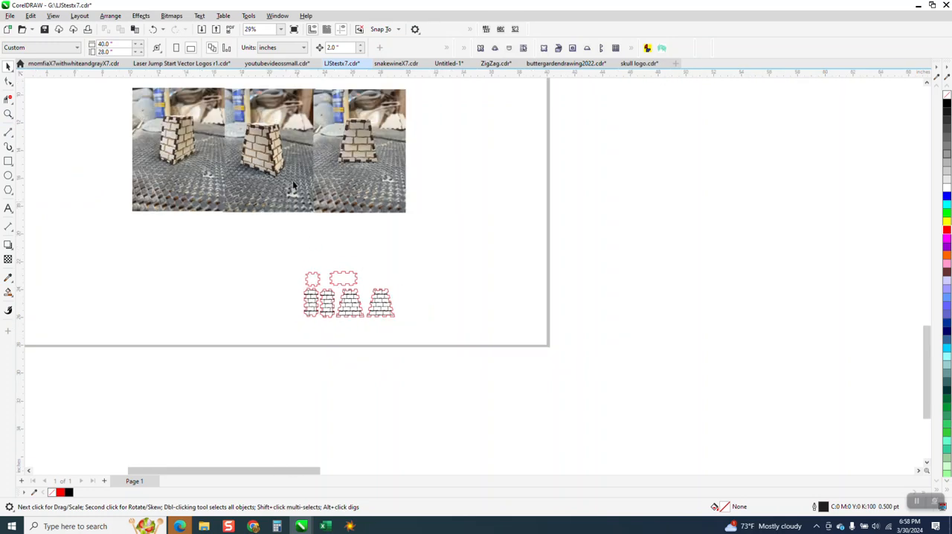
pyautogui.click(10, 115)
pyautogui.moveTo(227, 120); pyautogui.dragTo(339, 189)
pyautogui.scroll(-2, 350, 212)
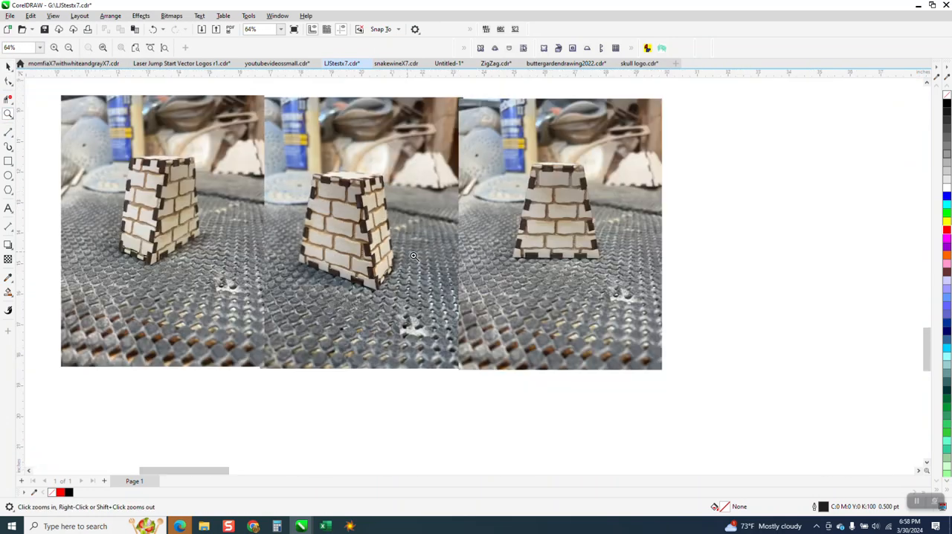
pyautogui.scroll(-1, 410, 261)
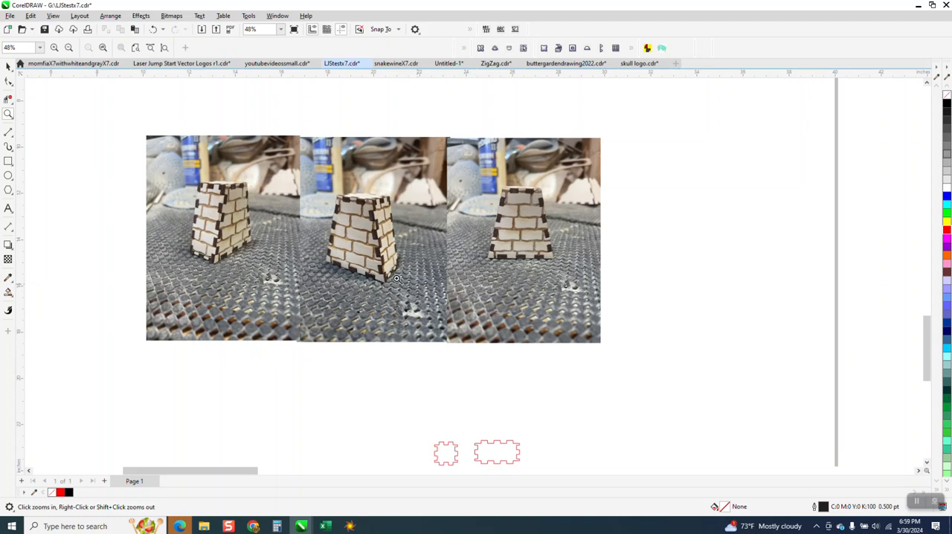
pyautogui.scroll(-2, 405, 283)
pyautogui.moveTo(401, 344); pyautogui.dragTo(506, 397)
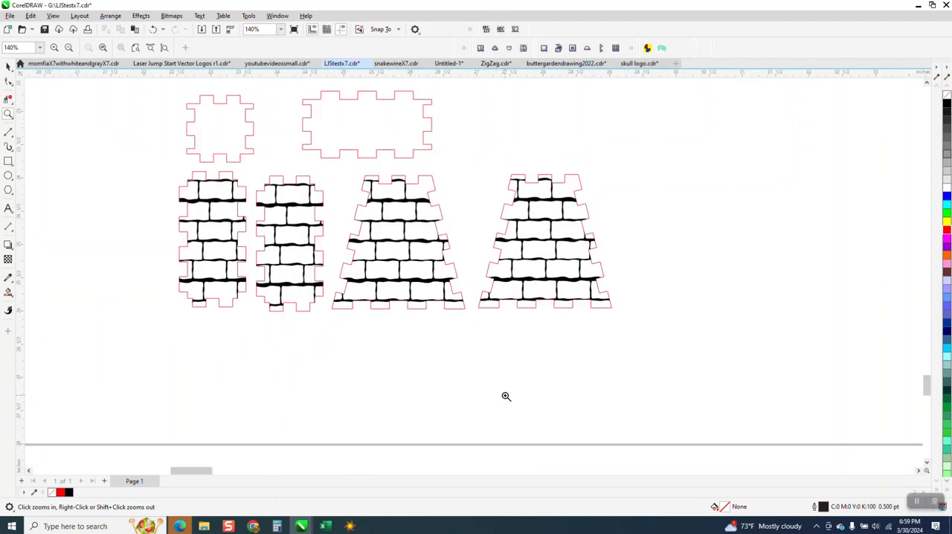
pyautogui.scroll(-5, 506, 393)
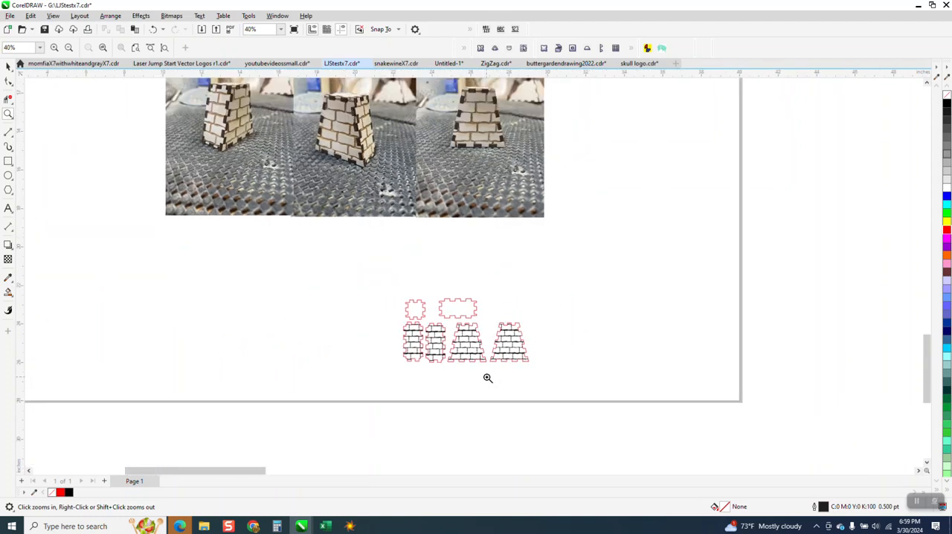
# Step: Look over the whole drawing, including the Laser Jump Start logos and the list of suites beside the page
pyautogui.scroll(-1, 303, 276)
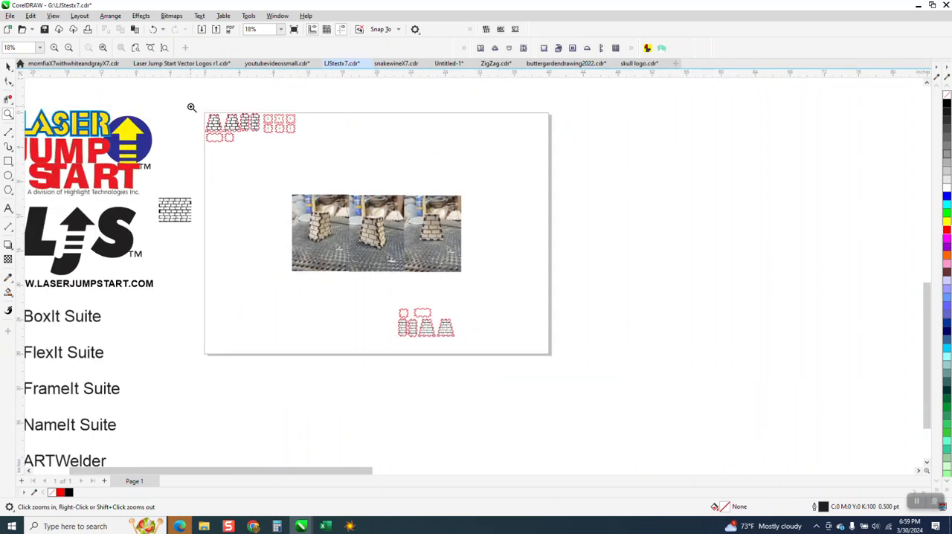
pyautogui.scroll(10, 409, 309)
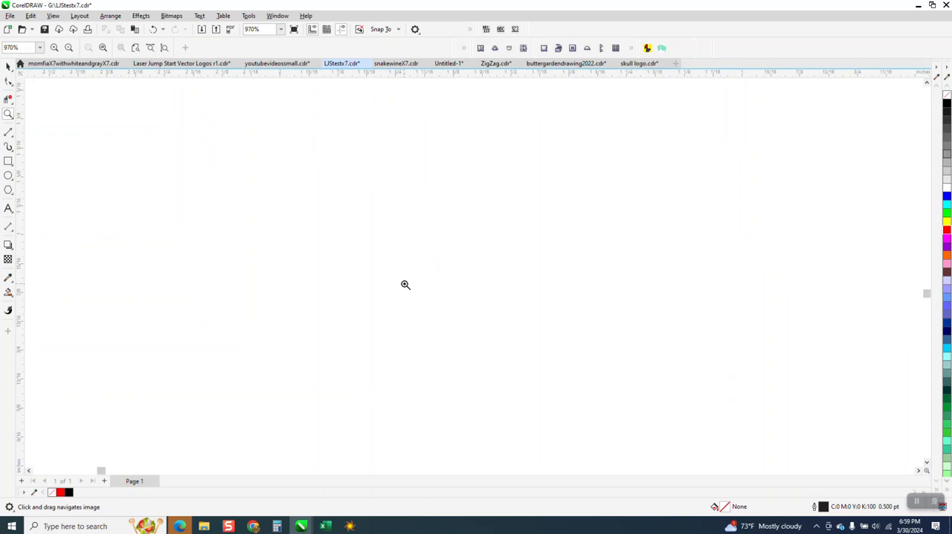
pyautogui.scroll(-13, 405, 285)
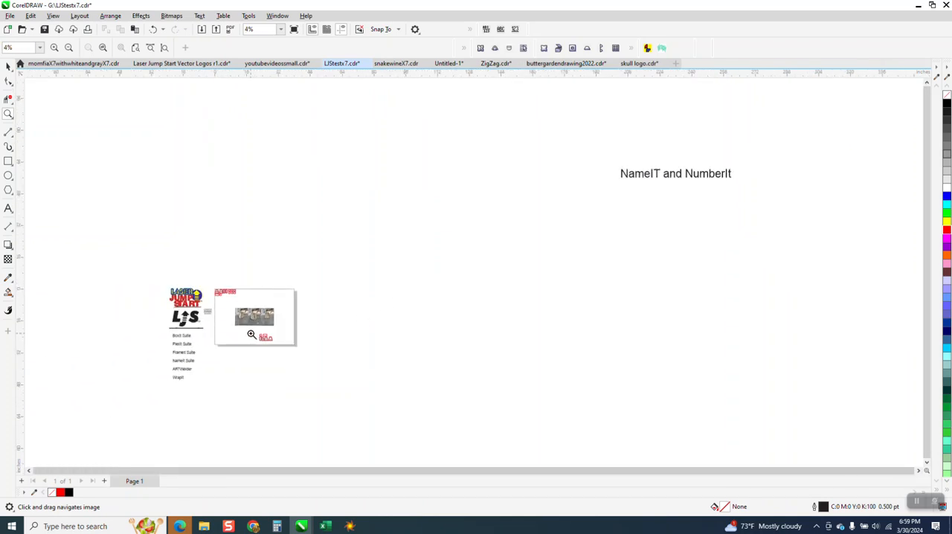
pyautogui.scroll(6, 332, 357)
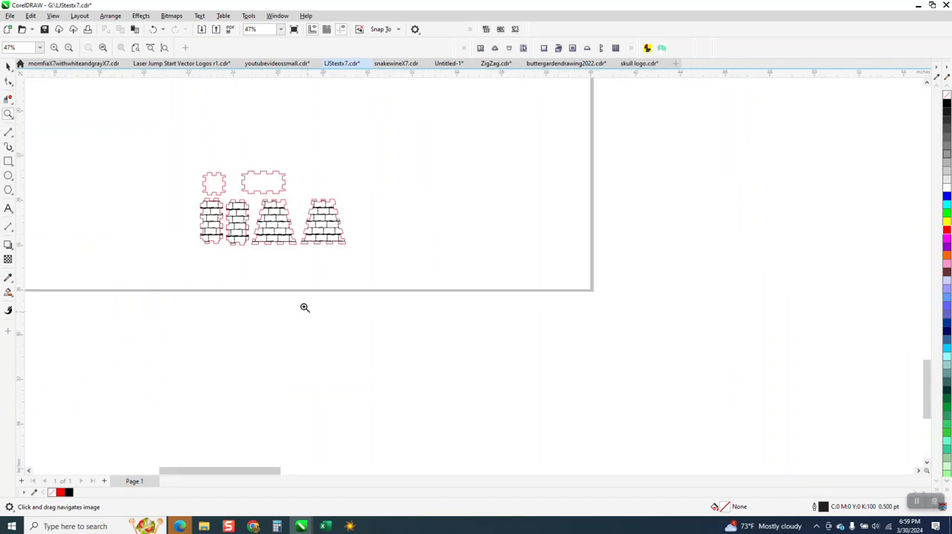
pyautogui.moveTo(175, 153); pyautogui.dragTo(418, 282)
pyautogui.scroll(-4, 521, 320)
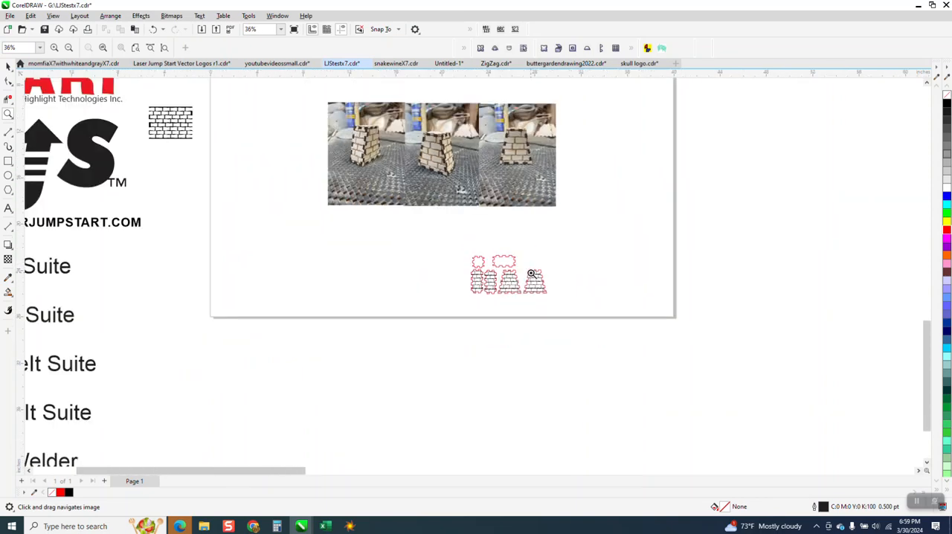
pyautogui.scroll(-3, 534, 275)
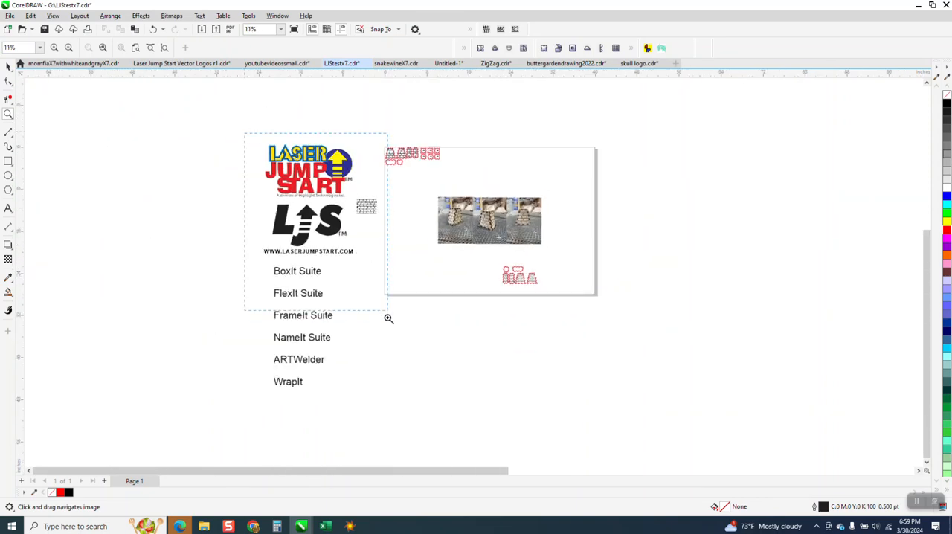
pyautogui.scroll(1, 379, 409)
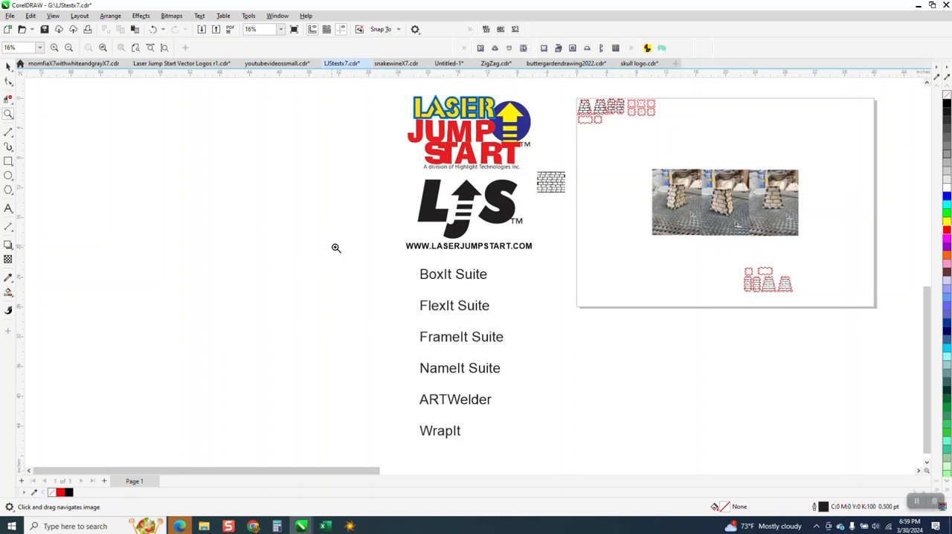
pyautogui.scroll(-1, 411, 291)
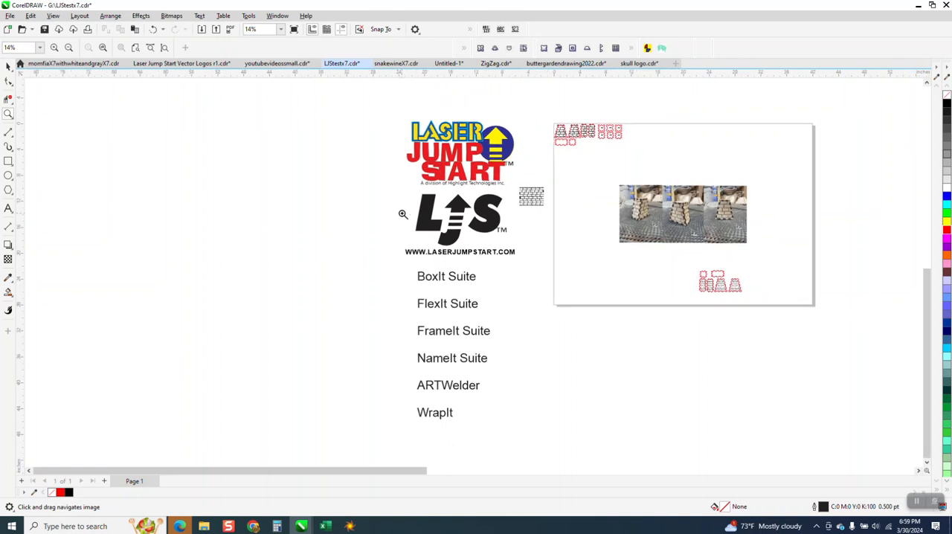
pyautogui.click(8, 67)
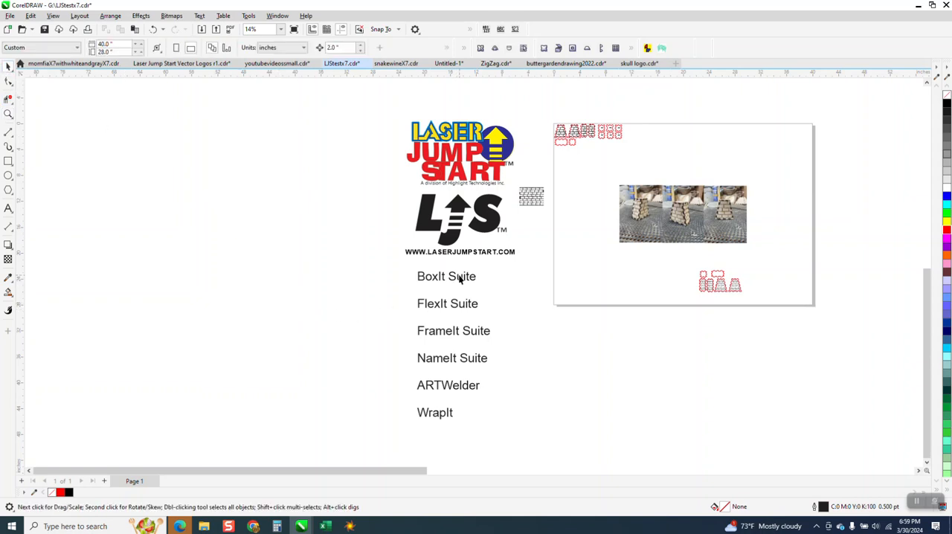
pyautogui.scroll(-3, 274, 304)
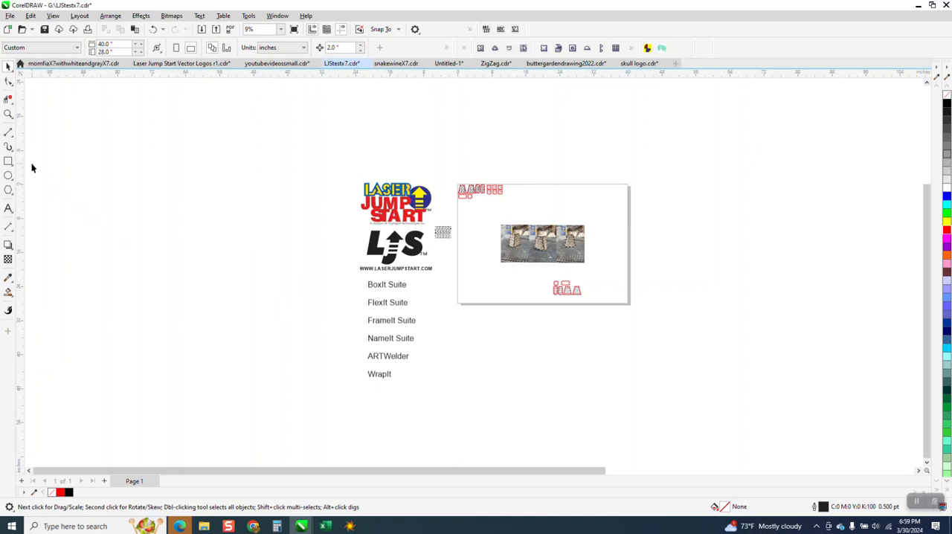
# Step: Inspect the finished brick panels up close and check the complete set of six box parts
pyautogui.click(8, 114)
pyautogui.moveTo(489, 260); pyautogui.dragTo(606, 317)
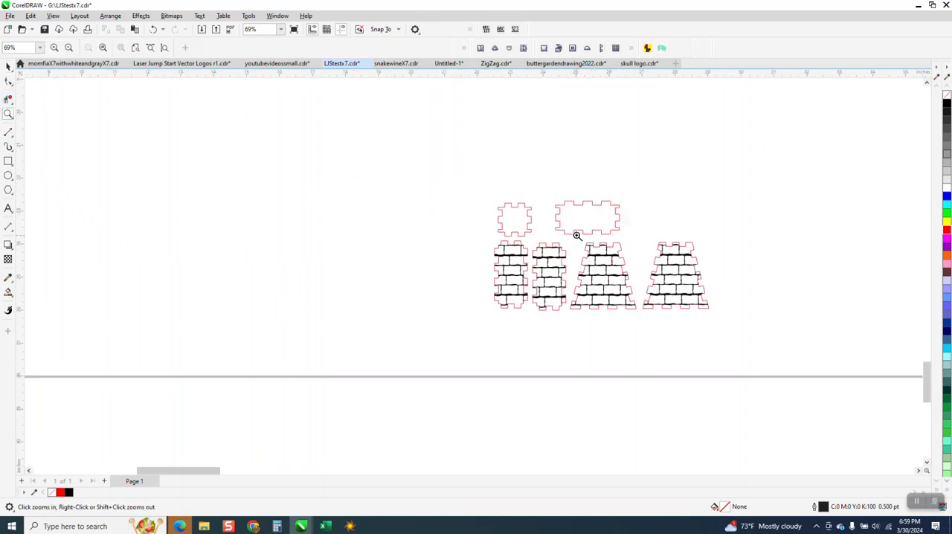
pyautogui.moveTo(578, 236); pyautogui.dragTo(649, 320)
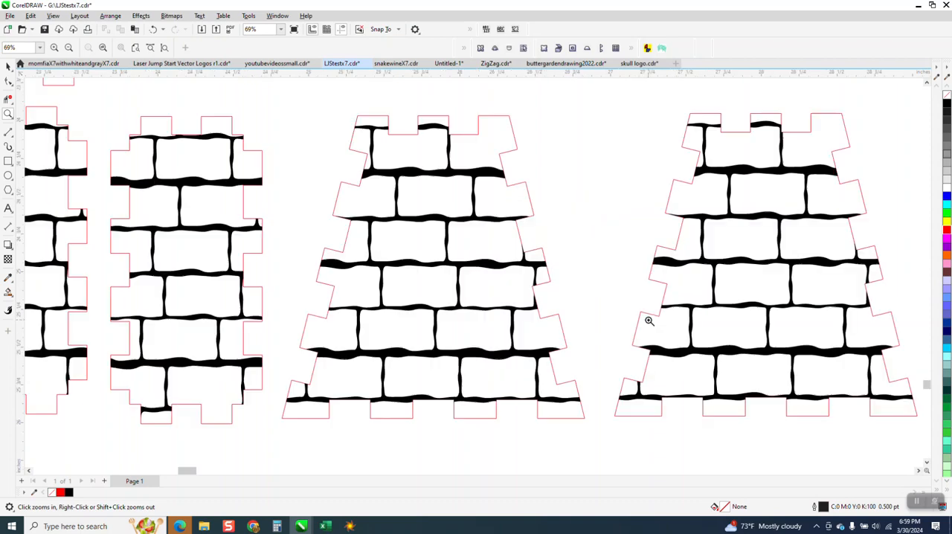
pyautogui.rightClick(513, 292)
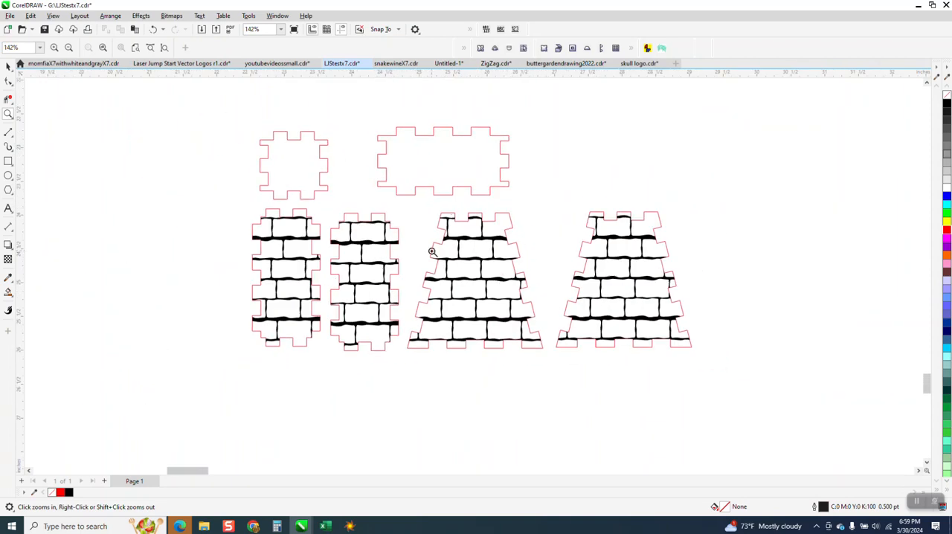
pyautogui.rightClick(394, 277)
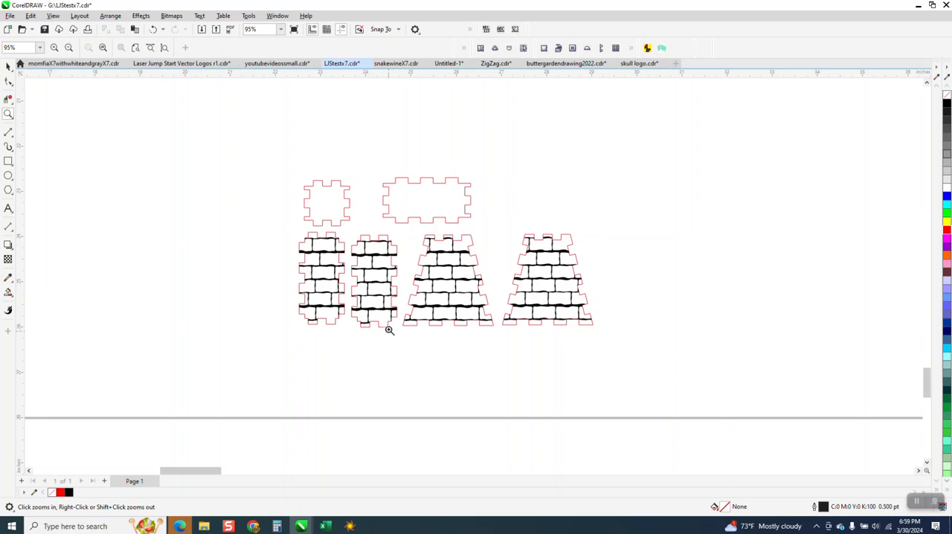